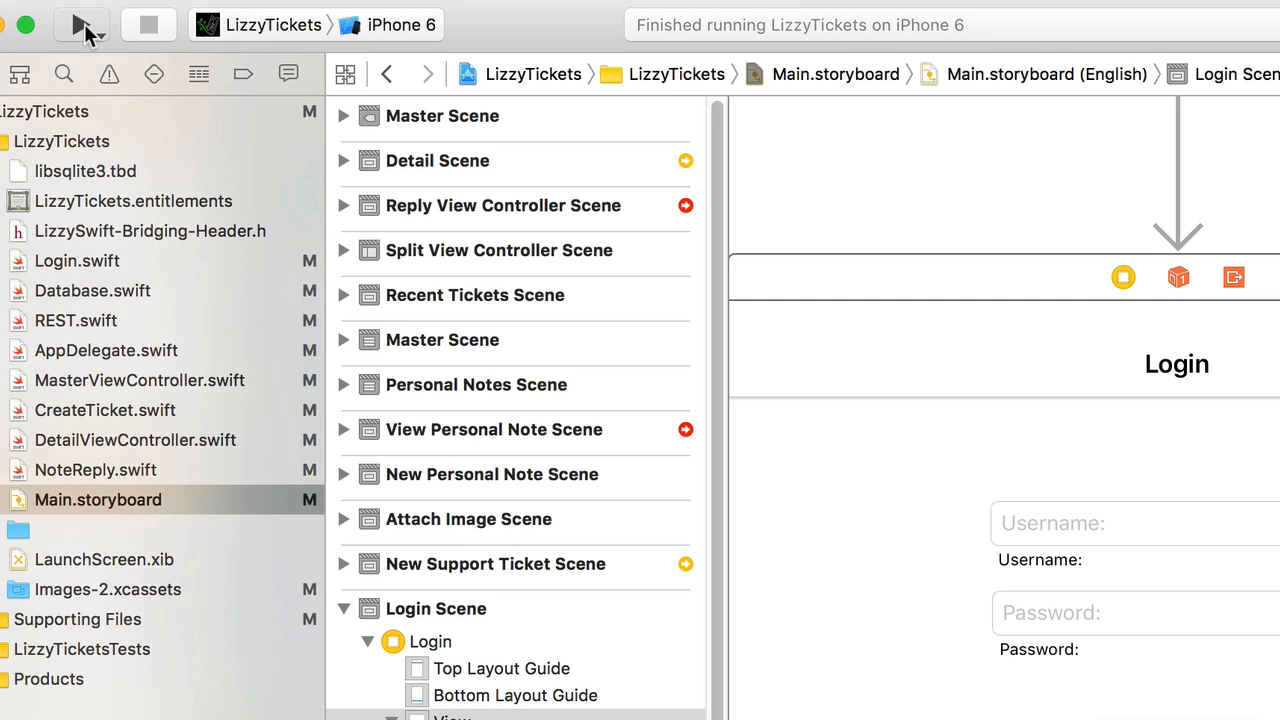
# - Run LizzyTickets on the iPhone 6 simulator, and reset all views in the Login scene to suggested constraints
pyautogui.click(84, 27)
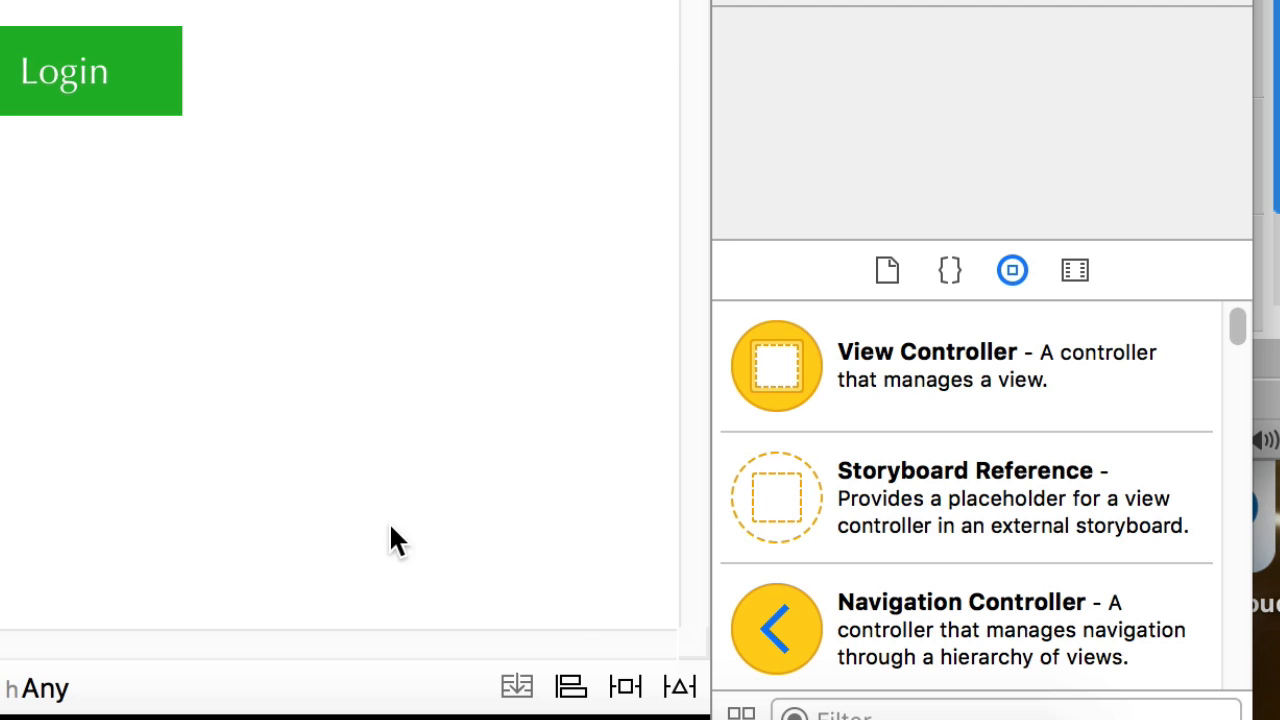
pyautogui.click(681, 689)
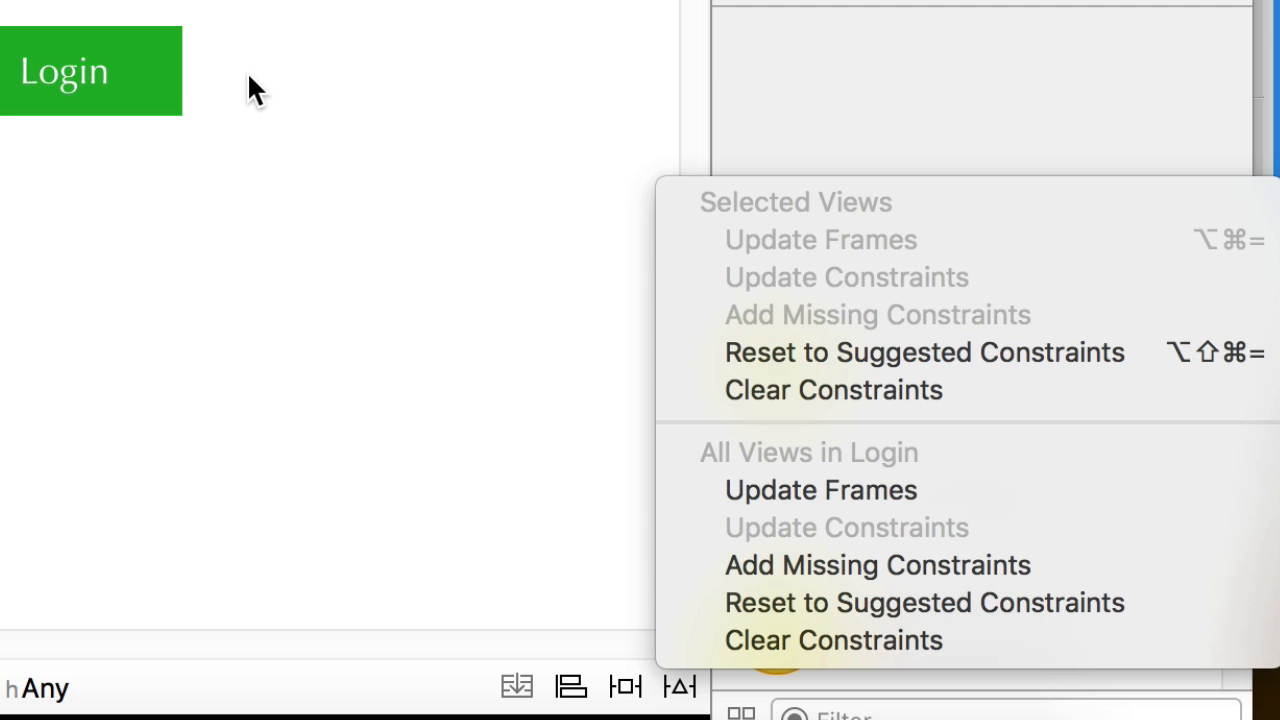
pyautogui.click(914, 601)
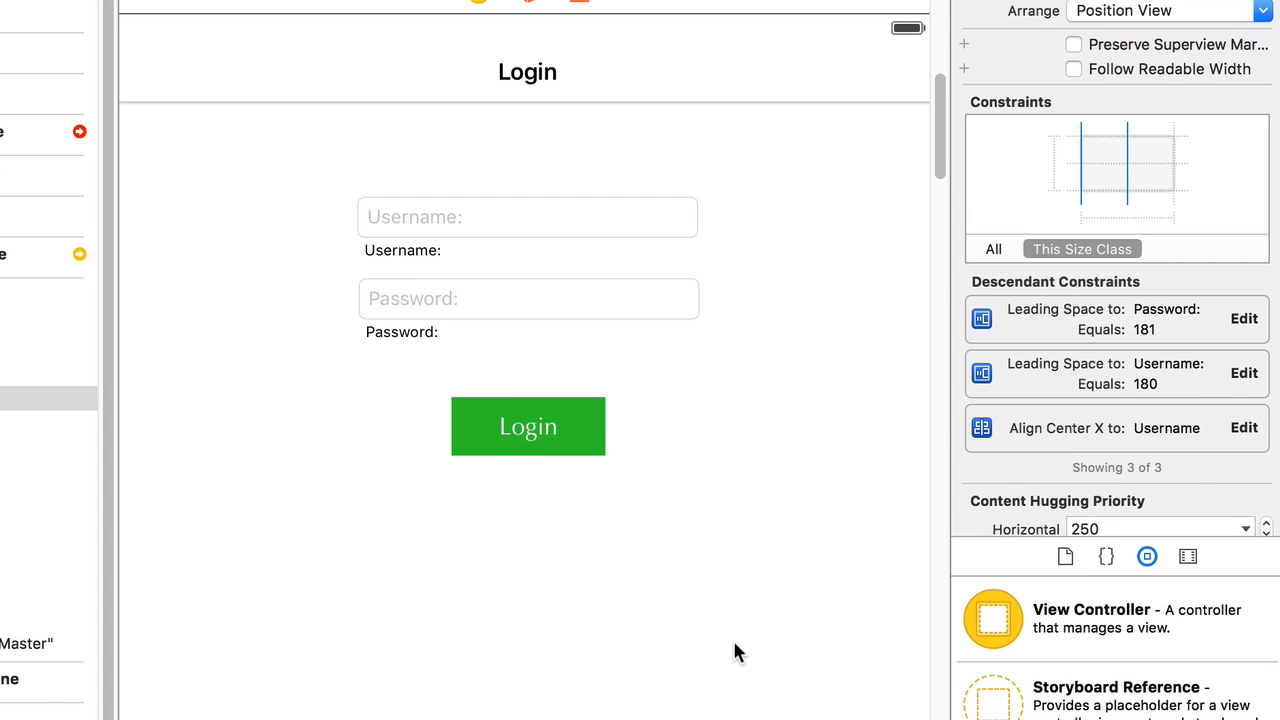
# - Examine the constraints on the username field, the password field and the Login button
pyautogui.click(435, 222)
pyautogui.click(437, 292)
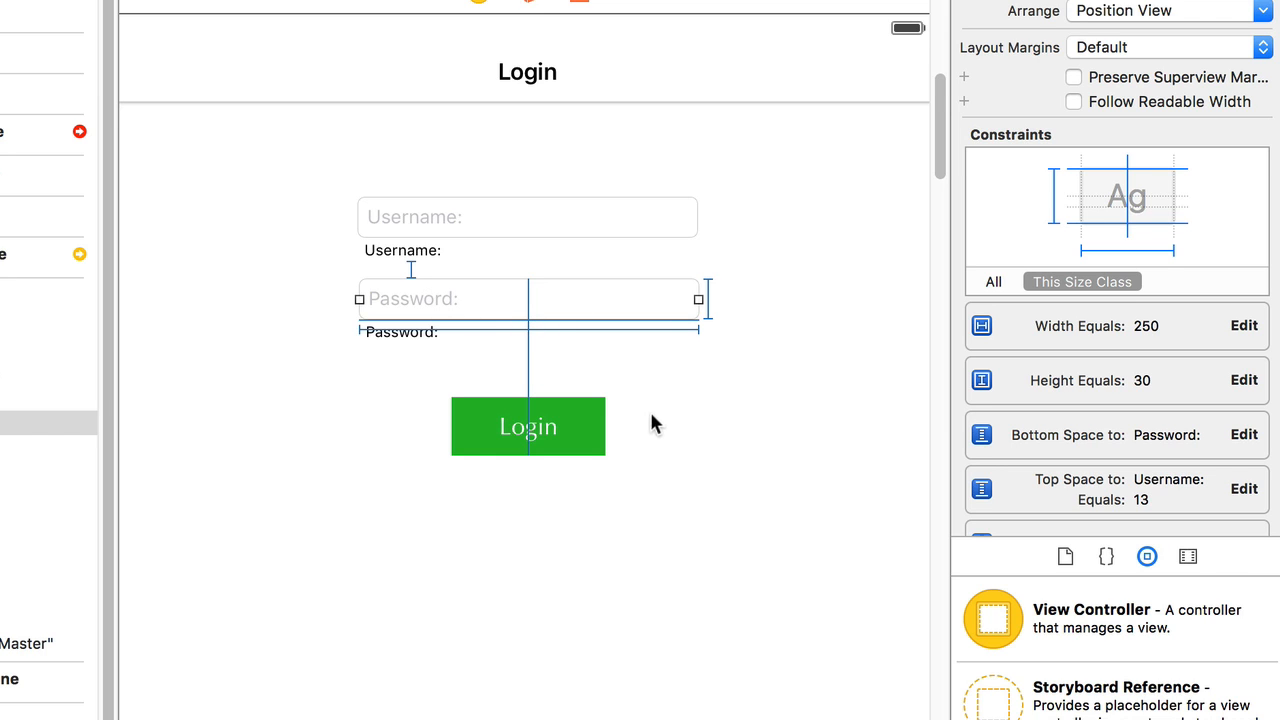
pyautogui.click(572, 440)
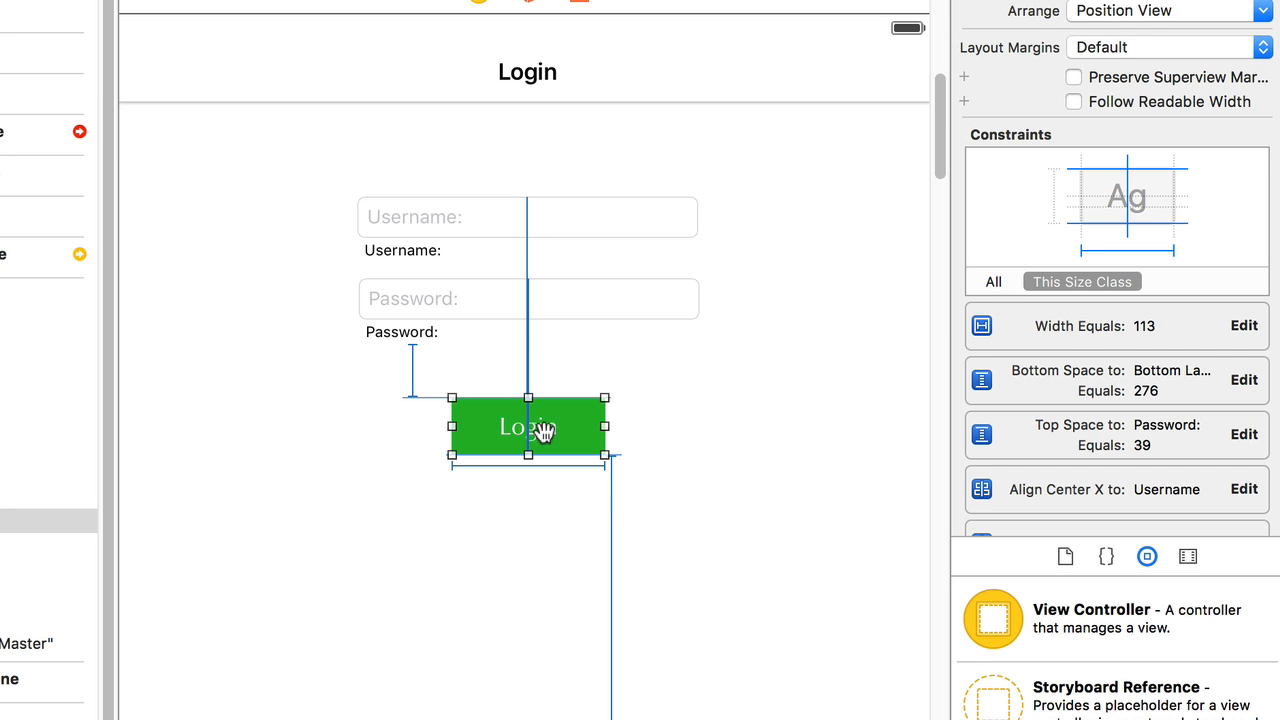
pyautogui.click(743, 470)
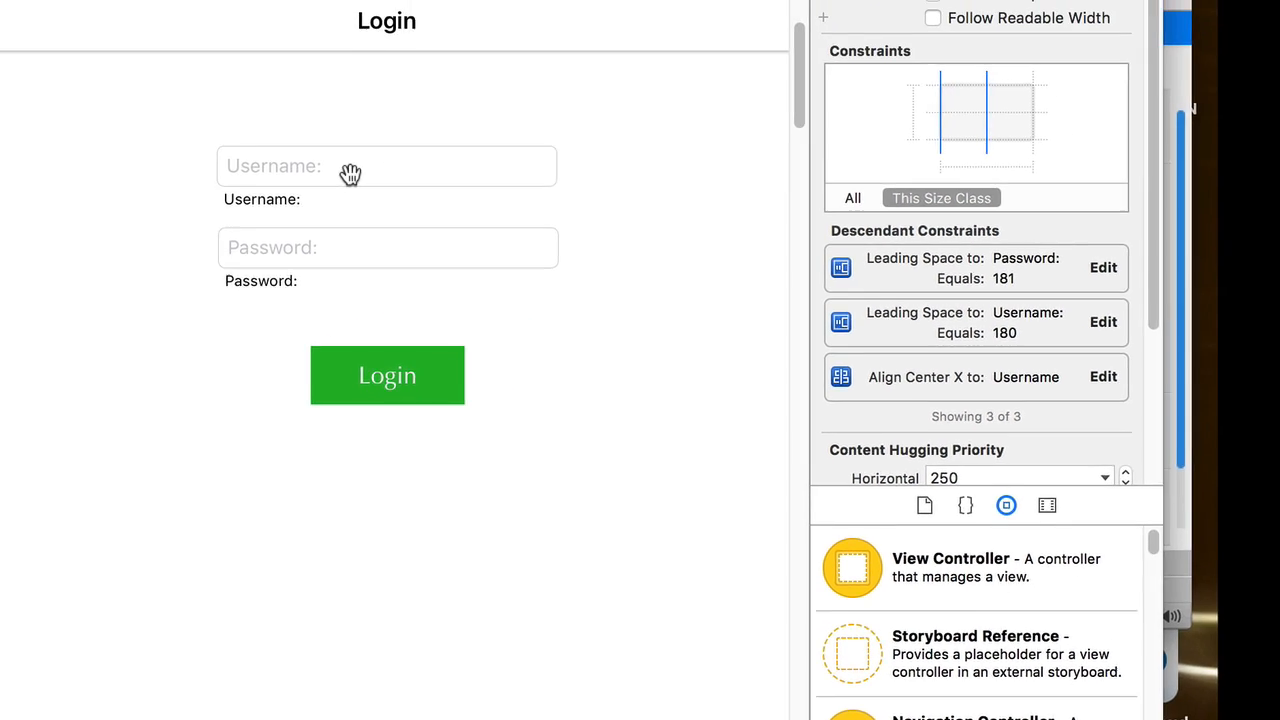
pyautogui.click(503, 113)
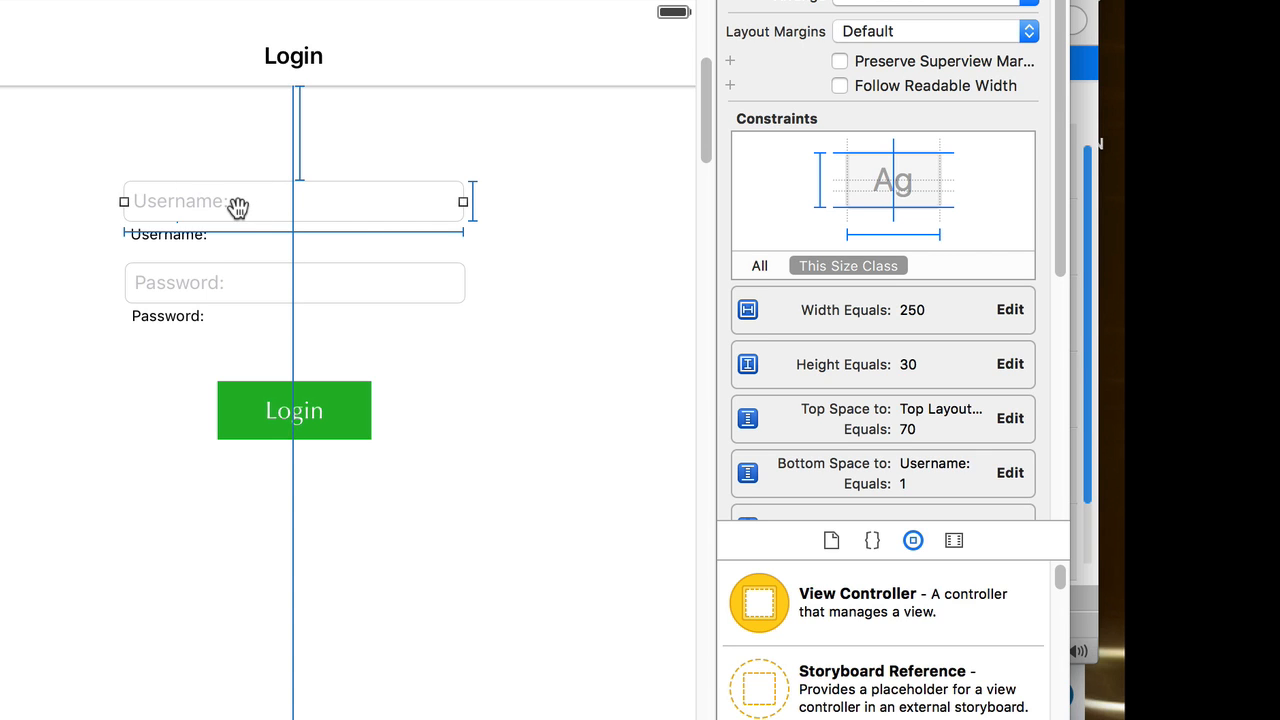
# - Delete the leading space constraint between the Username label and its superview
pyautogui.click(170, 240)
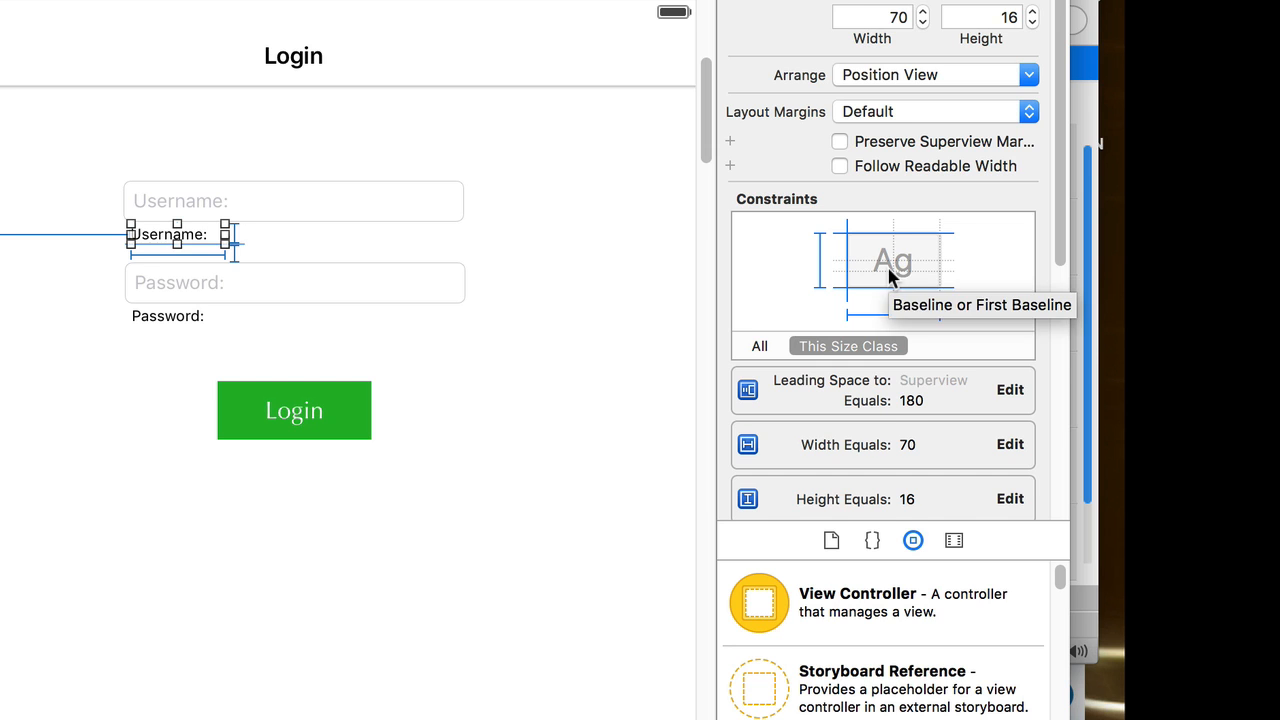
pyautogui.scroll(-5, 886, 416)
pyautogui.scroll(-3, 887, 420)
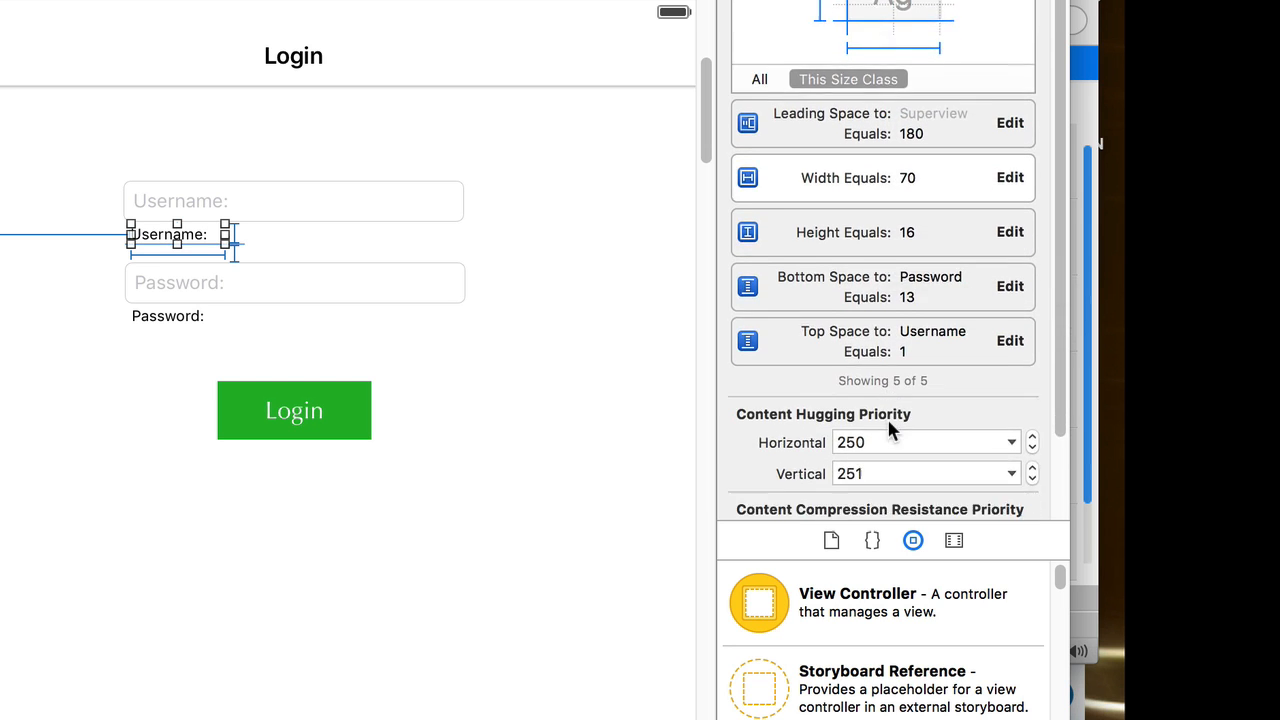
pyautogui.scroll(3, 887, 420)
pyautogui.scroll(-3, 887, 420)
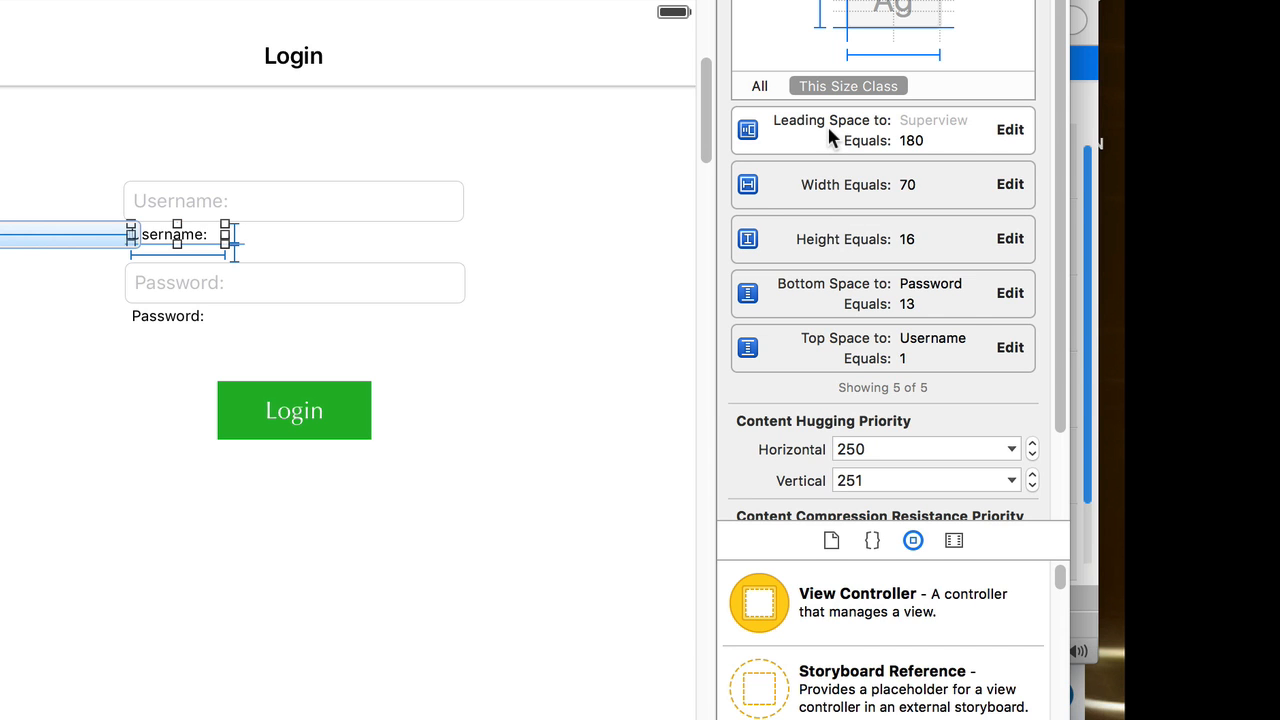
pyautogui.click(2, 236)
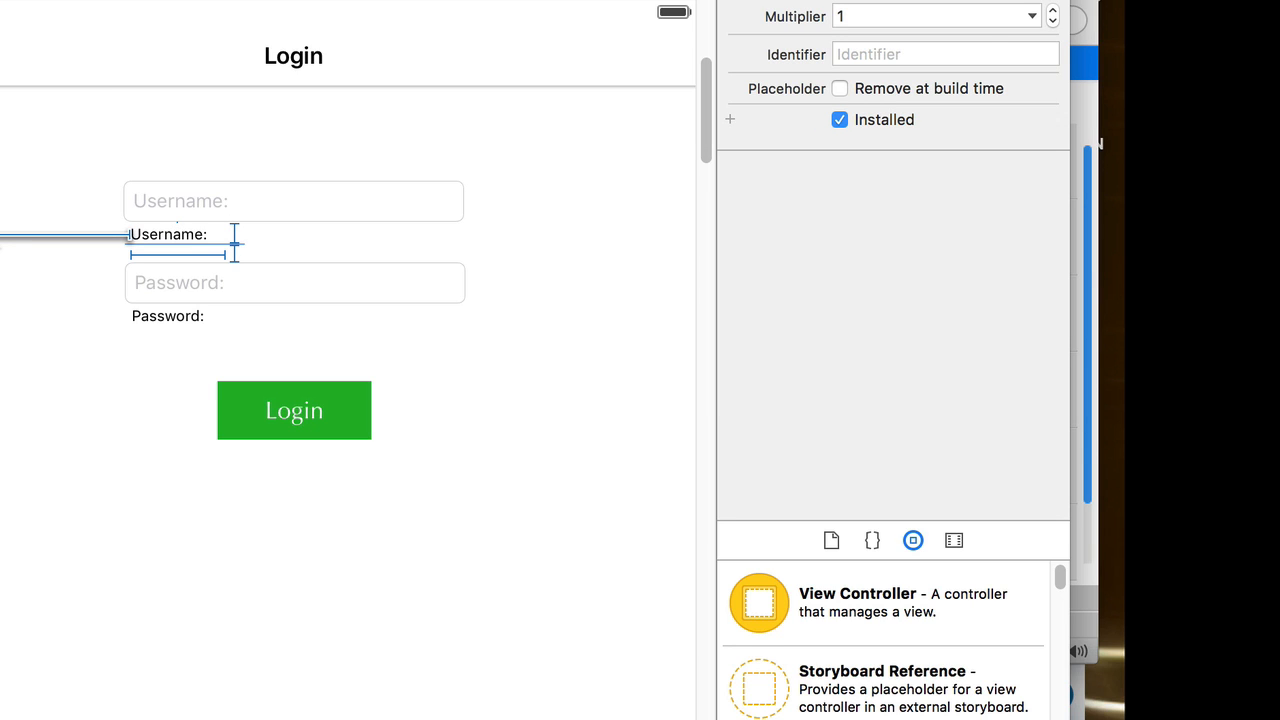
pyautogui.click(2, 245)
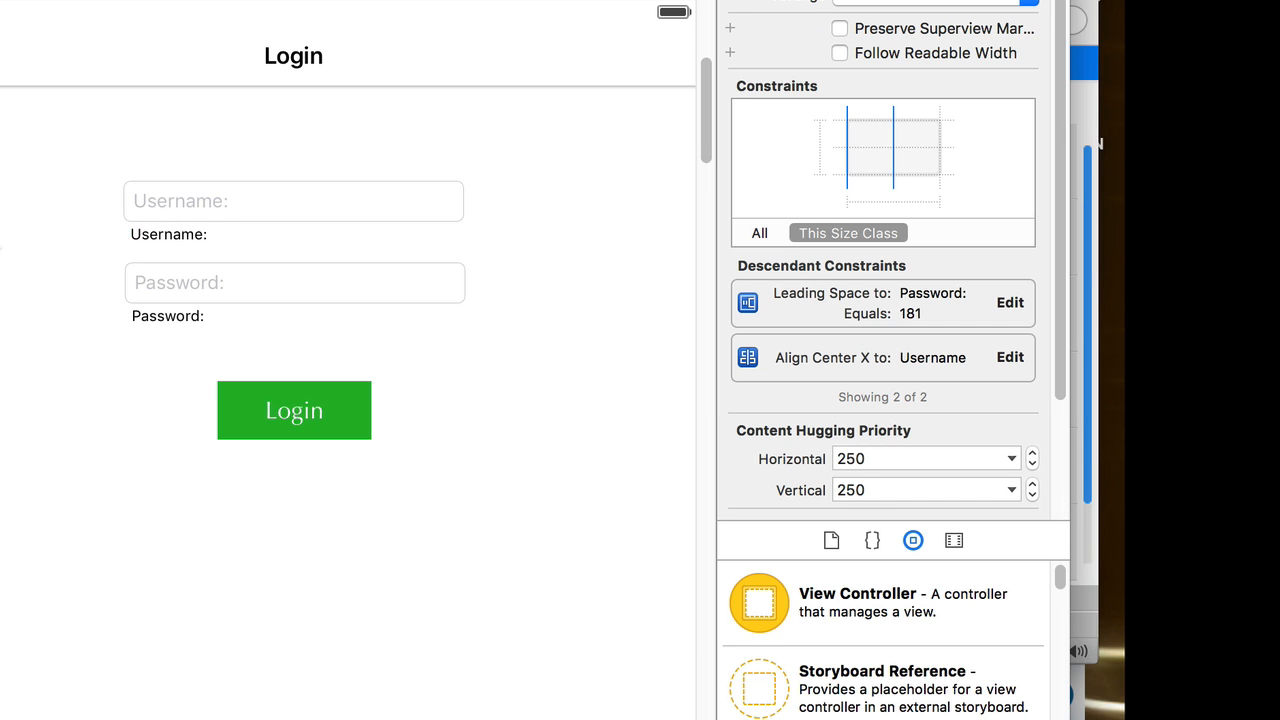
# - Delete the vertical spacing constraint between the Username label and the password field below it
pyautogui.click(160, 238)
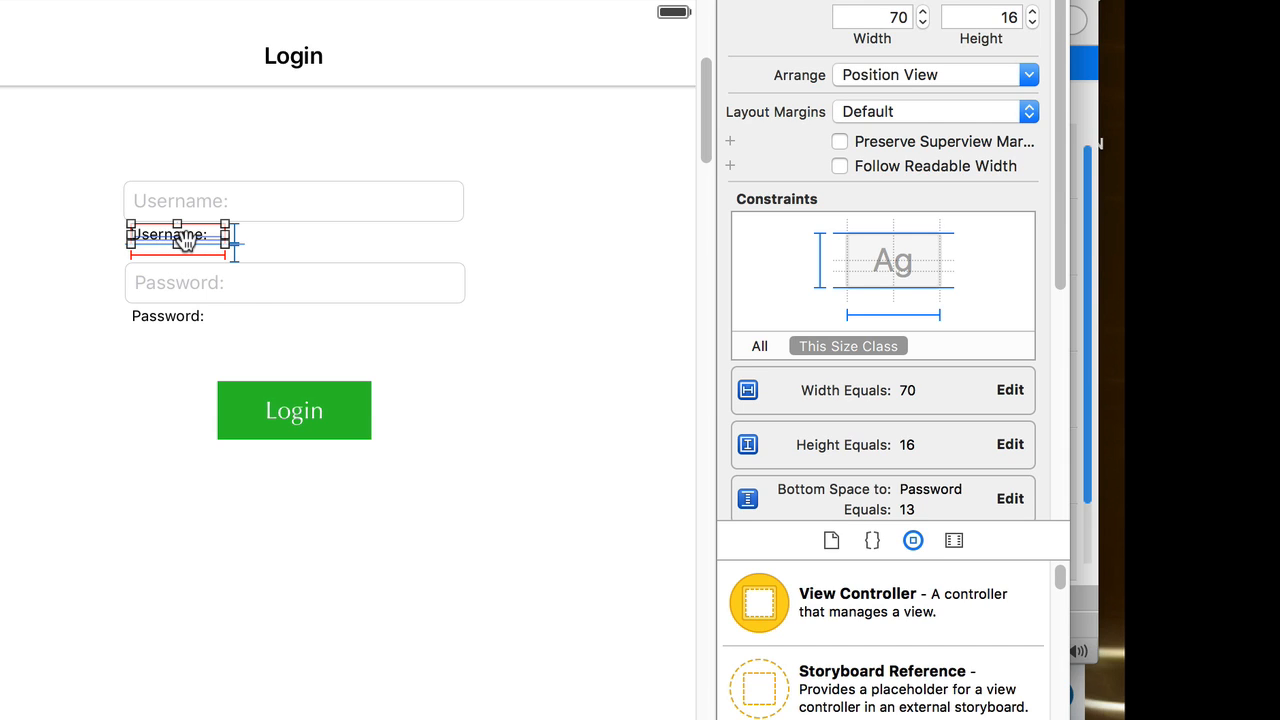
pyautogui.click(236, 262)
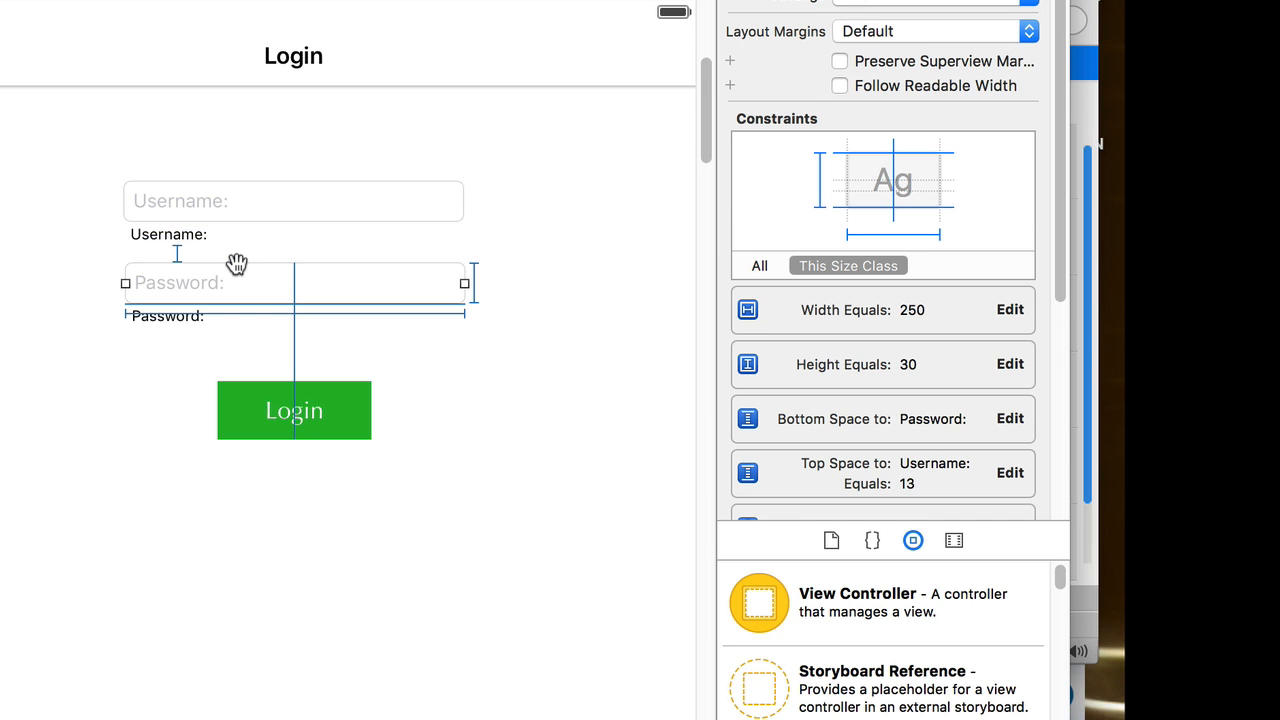
pyautogui.click(171, 240)
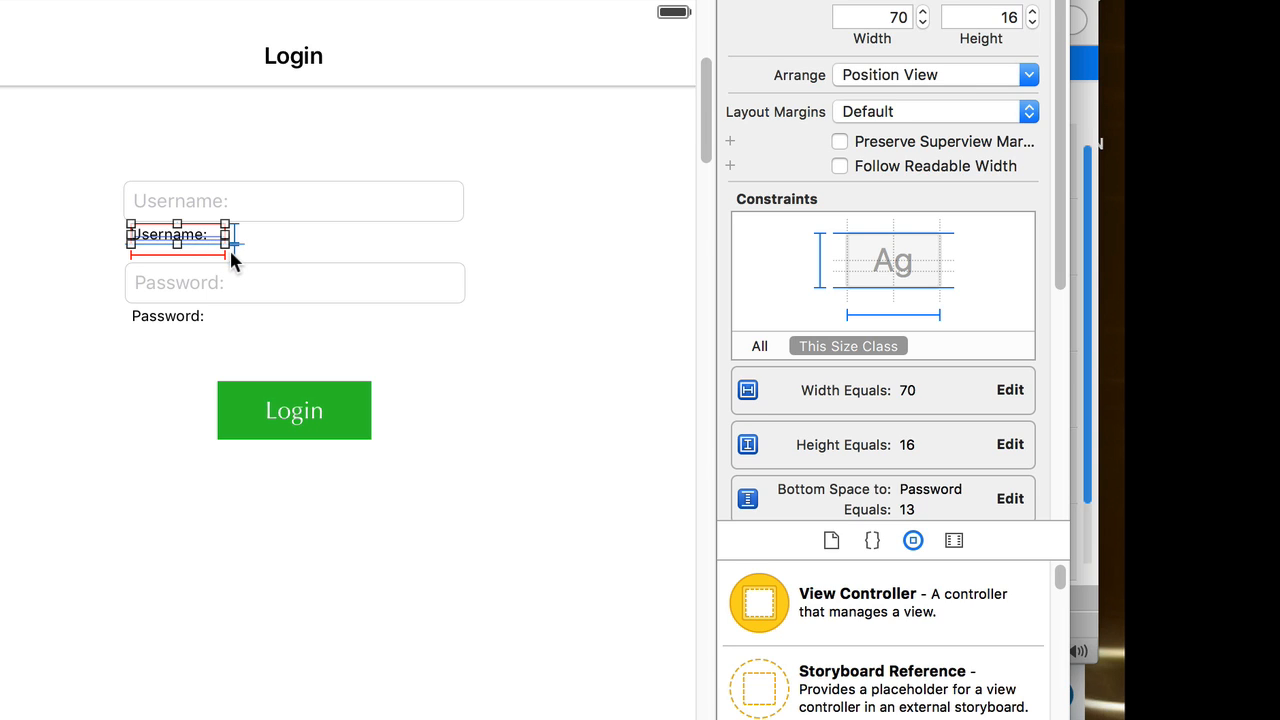
pyautogui.click(230, 249)
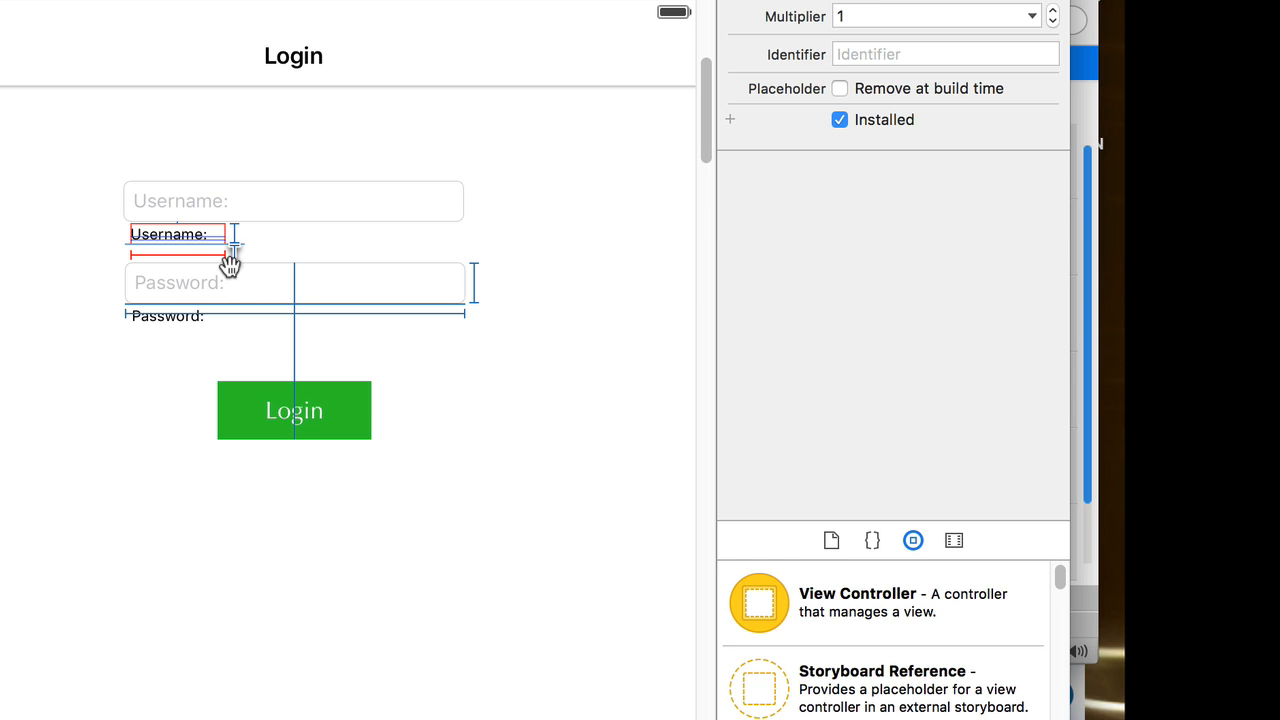
pyautogui.click(228, 312)
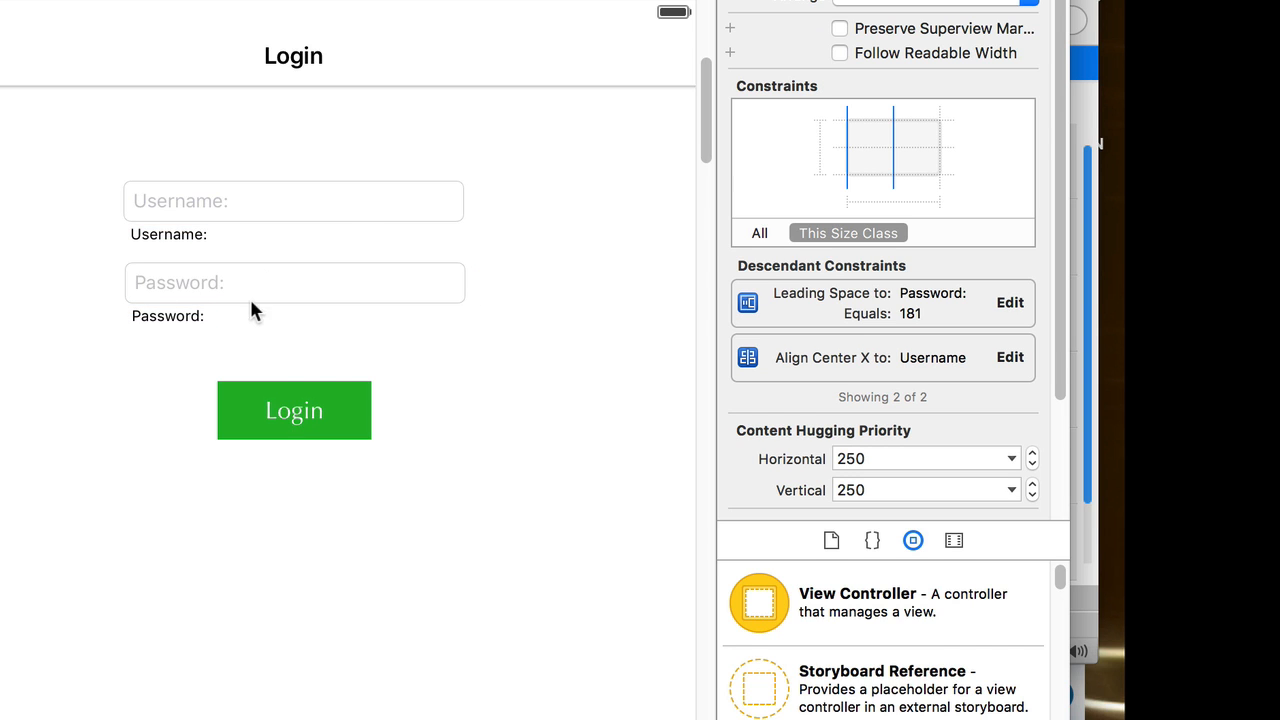
pyautogui.click(163, 237)
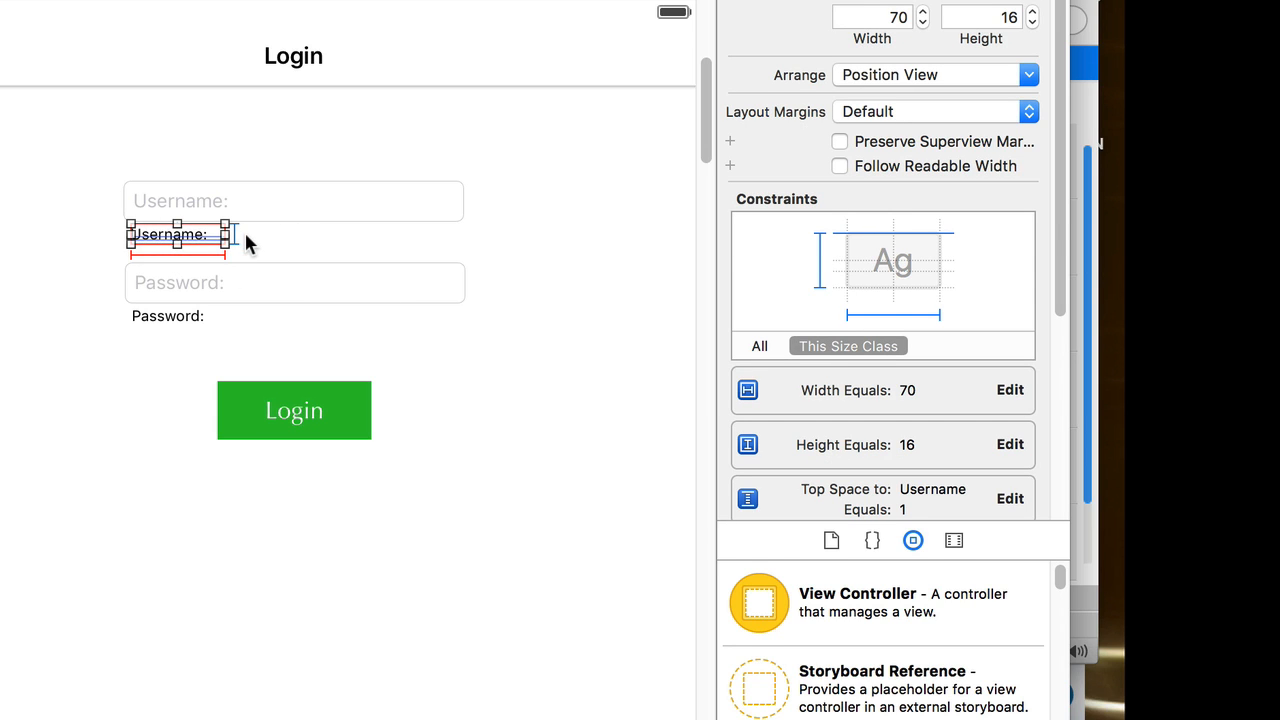
pyautogui.click(27, 256)
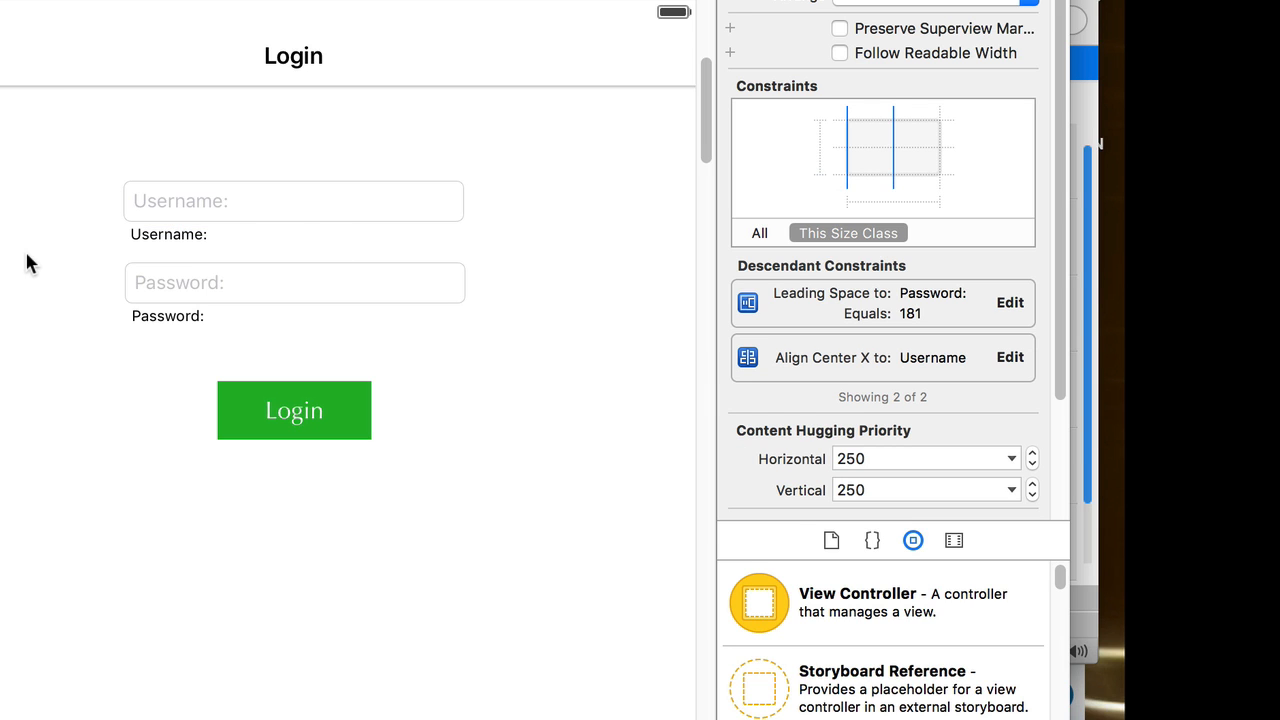
# - Try to add a vertical spacing constraint from the Username label to the username text field
pyautogui.click(160, 237)
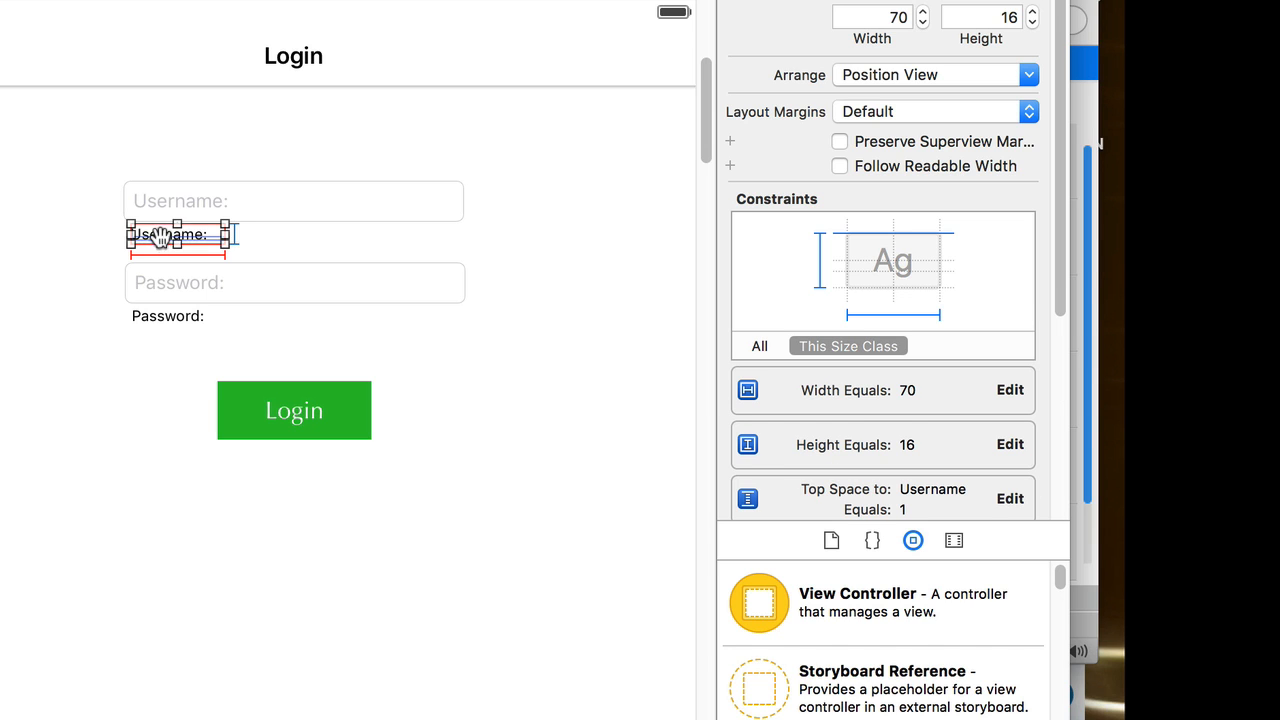
pyautogui.moveTo(160, 237); pyautogui.dragTo(158, 210)
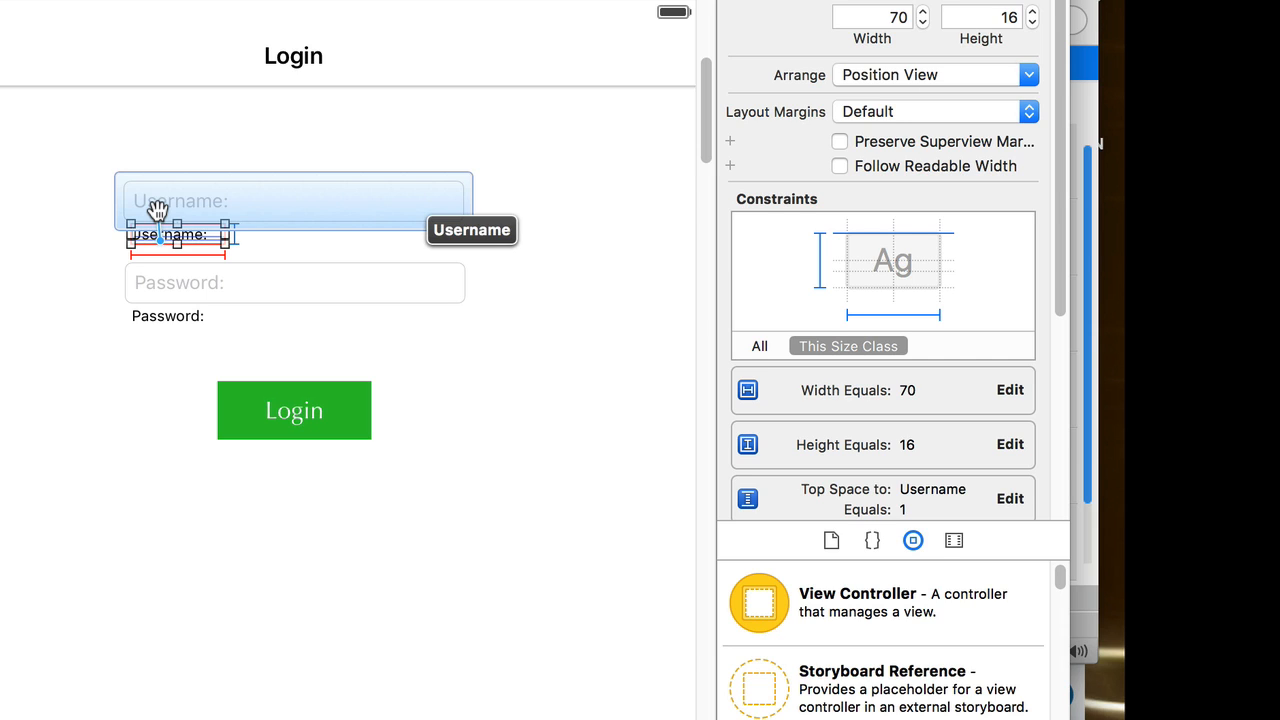
pyautogui.moveTo(158, 210); pyautogui.dragTo(160, 210)
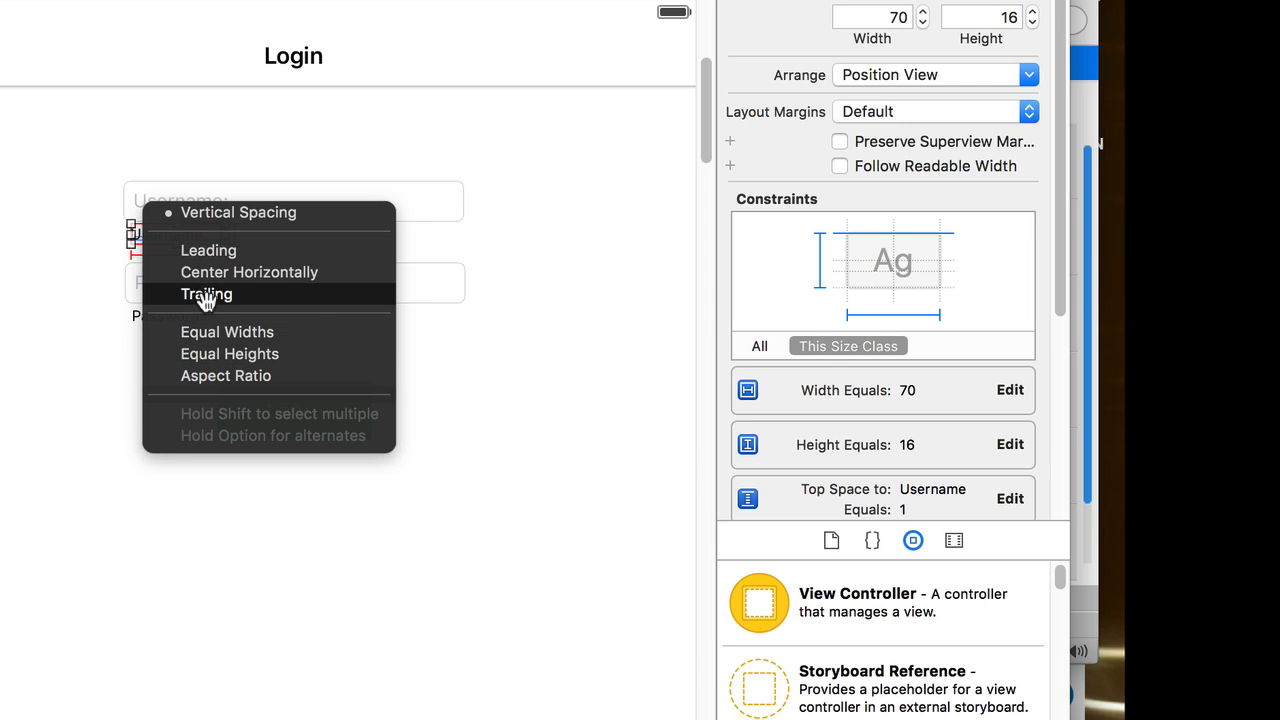
pyautogui.click(213, 213)
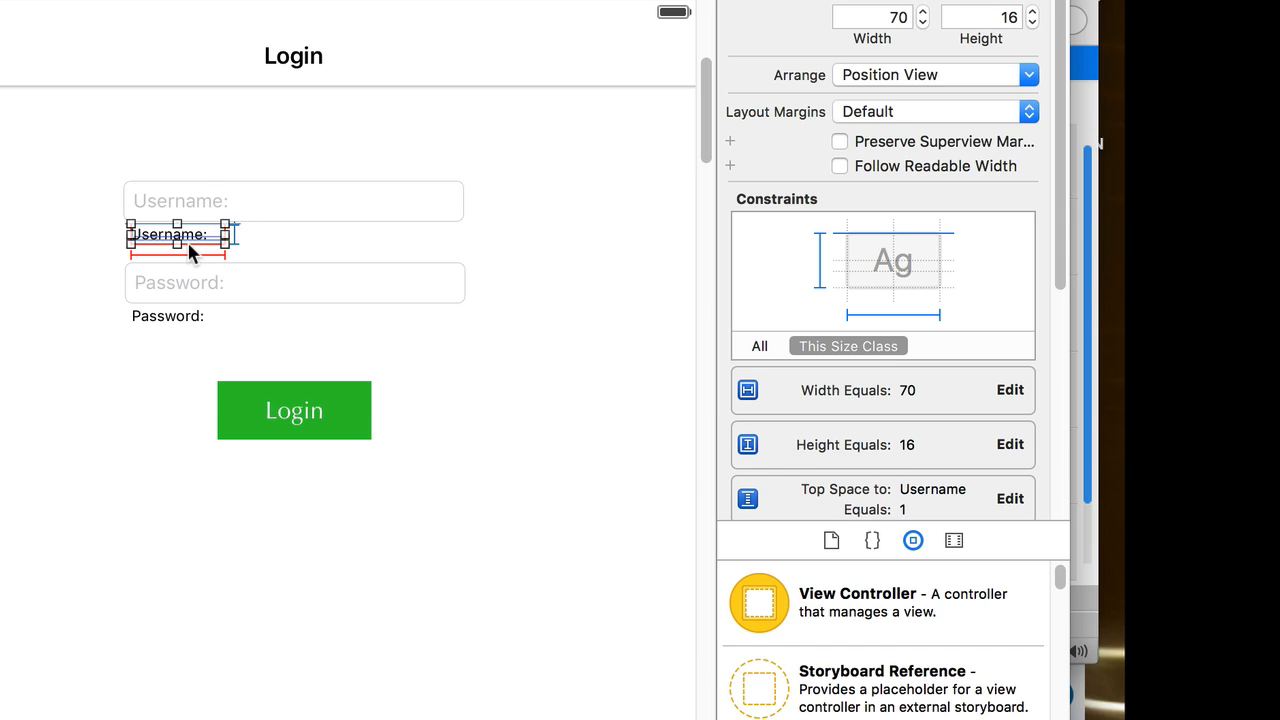
pyautogui.click(63, 260)
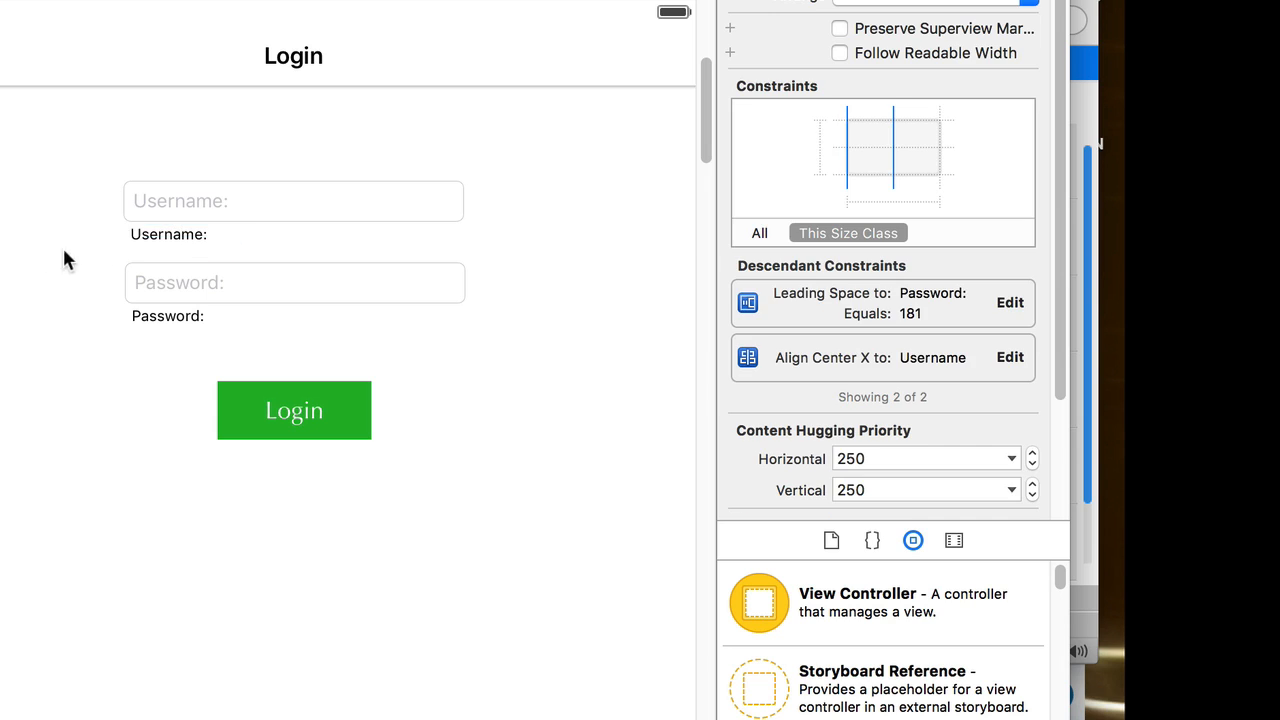
# - Add a leading alignment constraint from the Username label to the username text field
pyautogui.click(161, 236)
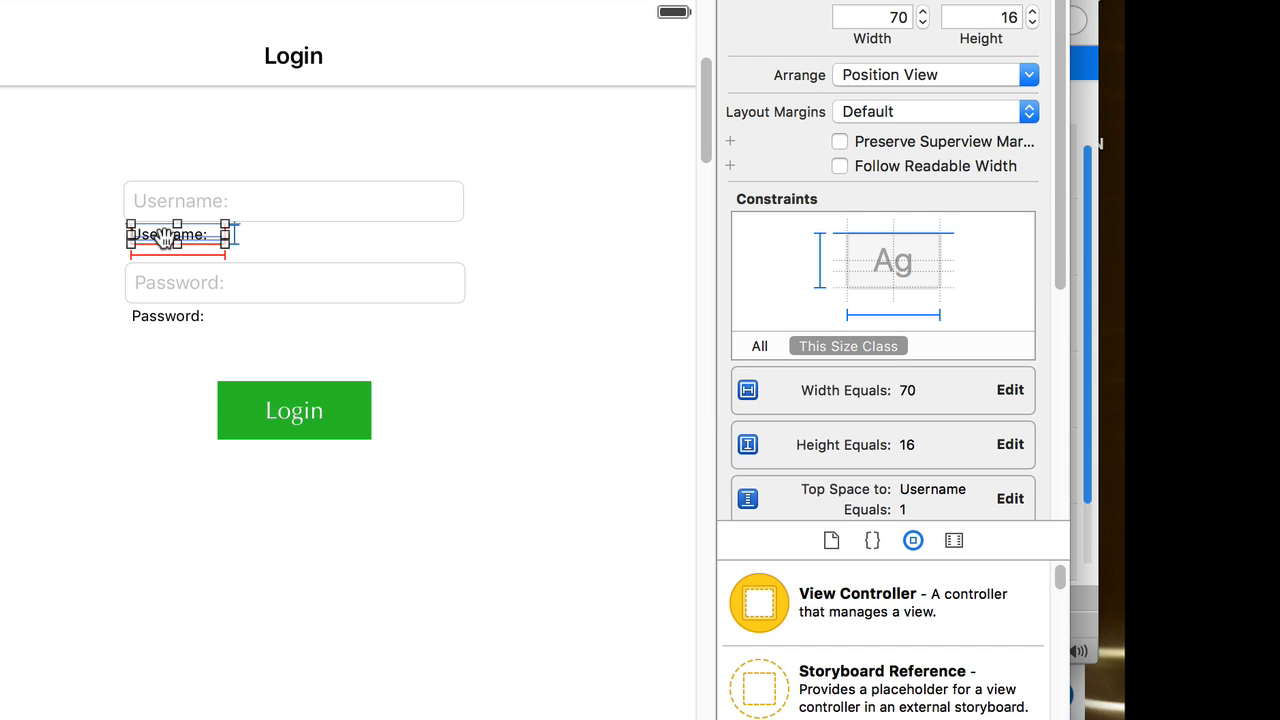
pyautogui.moveTo(163, 238); pyautogui.dragTo(135, 207)
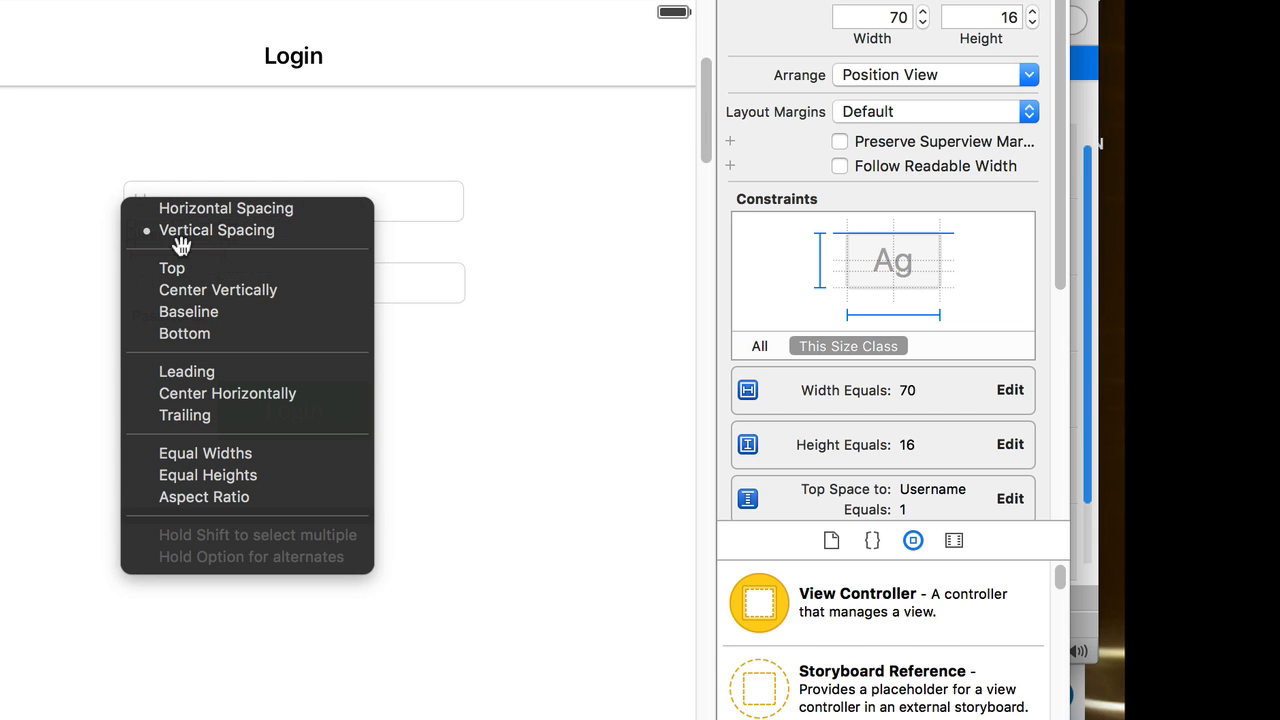
pyautogui.click(186, 373)
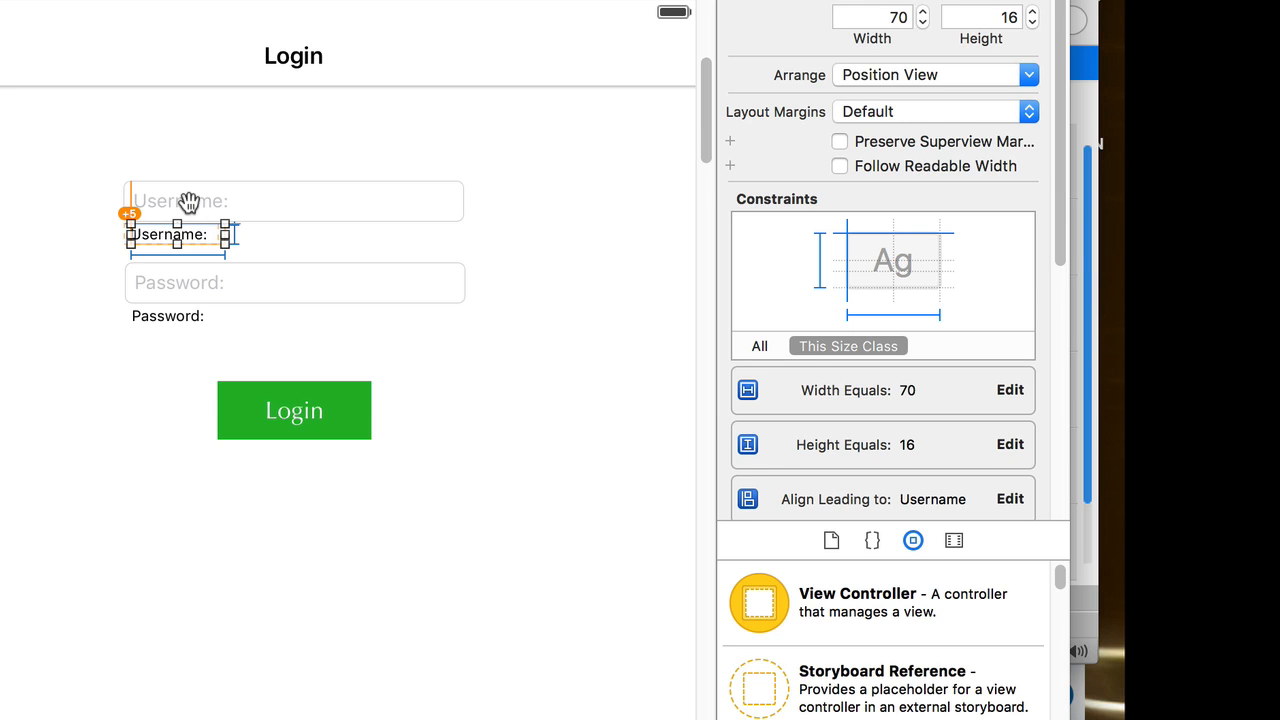
pyautogui.click(10, 290)
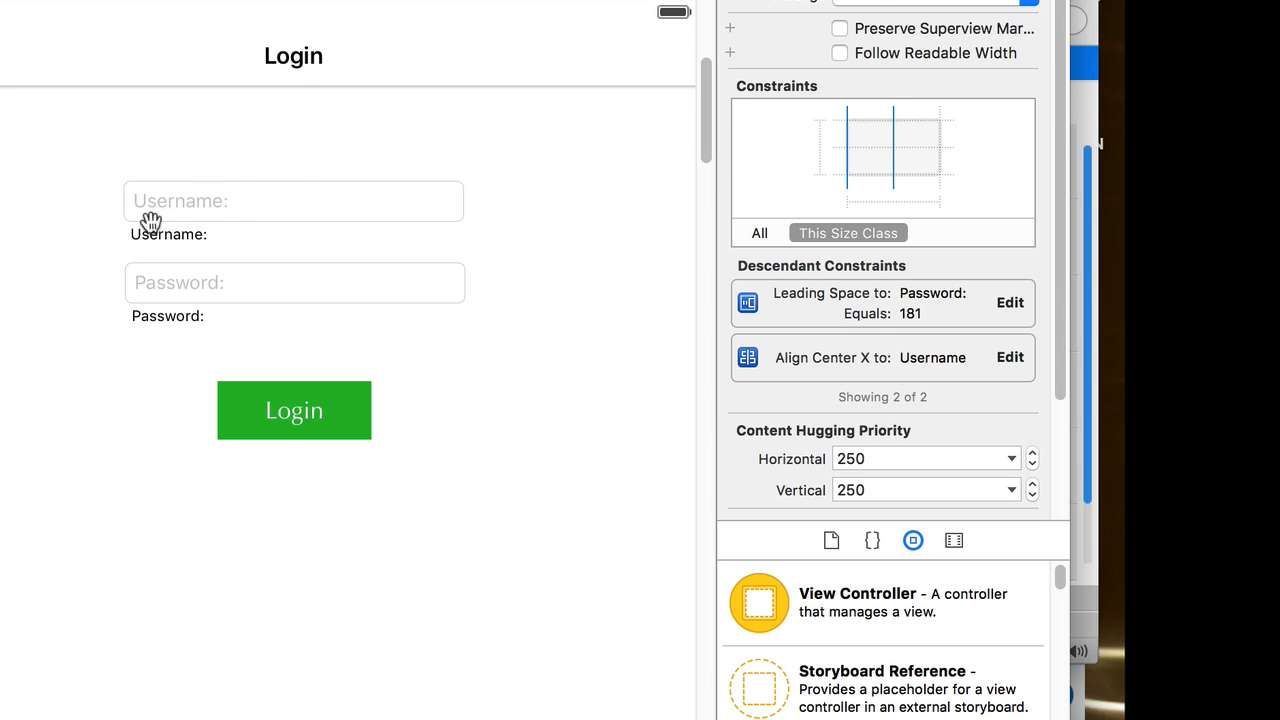
pyautogui.click(232, 202)
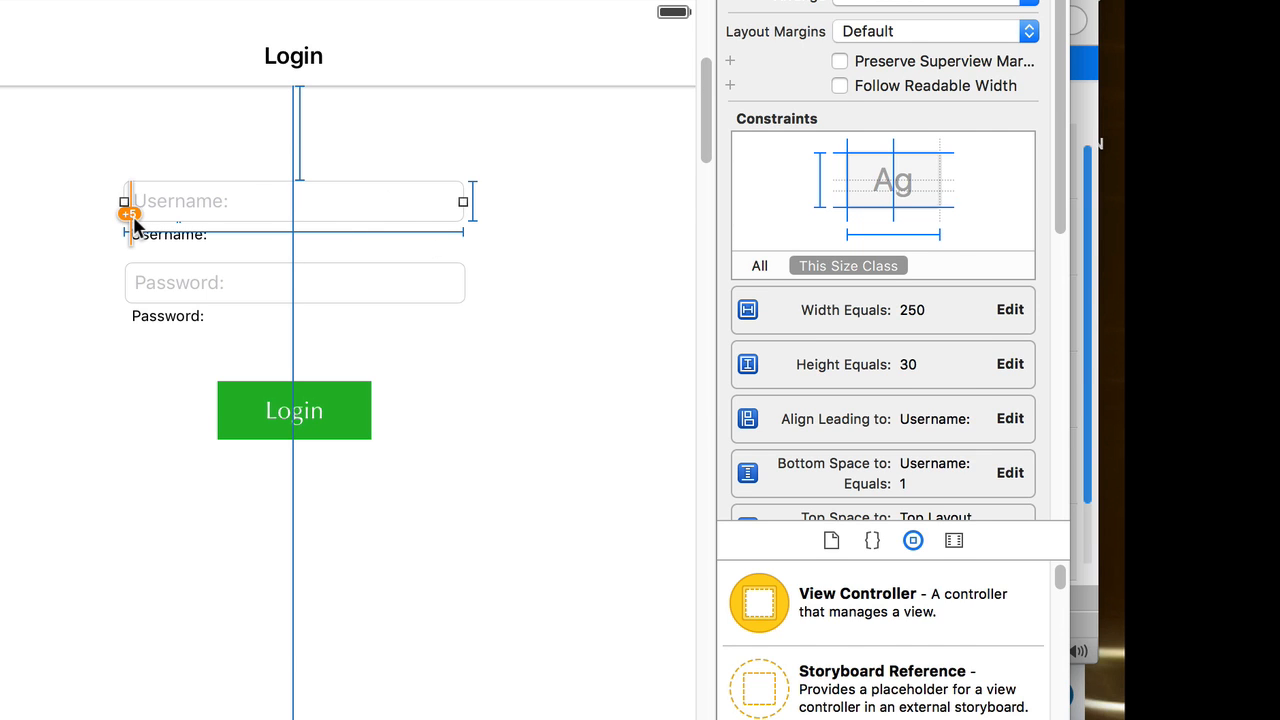
# - Update the constraints of the selected Username label to match its current position
pyautogui.click(114, 266)
pyautogui.click(151, 236)
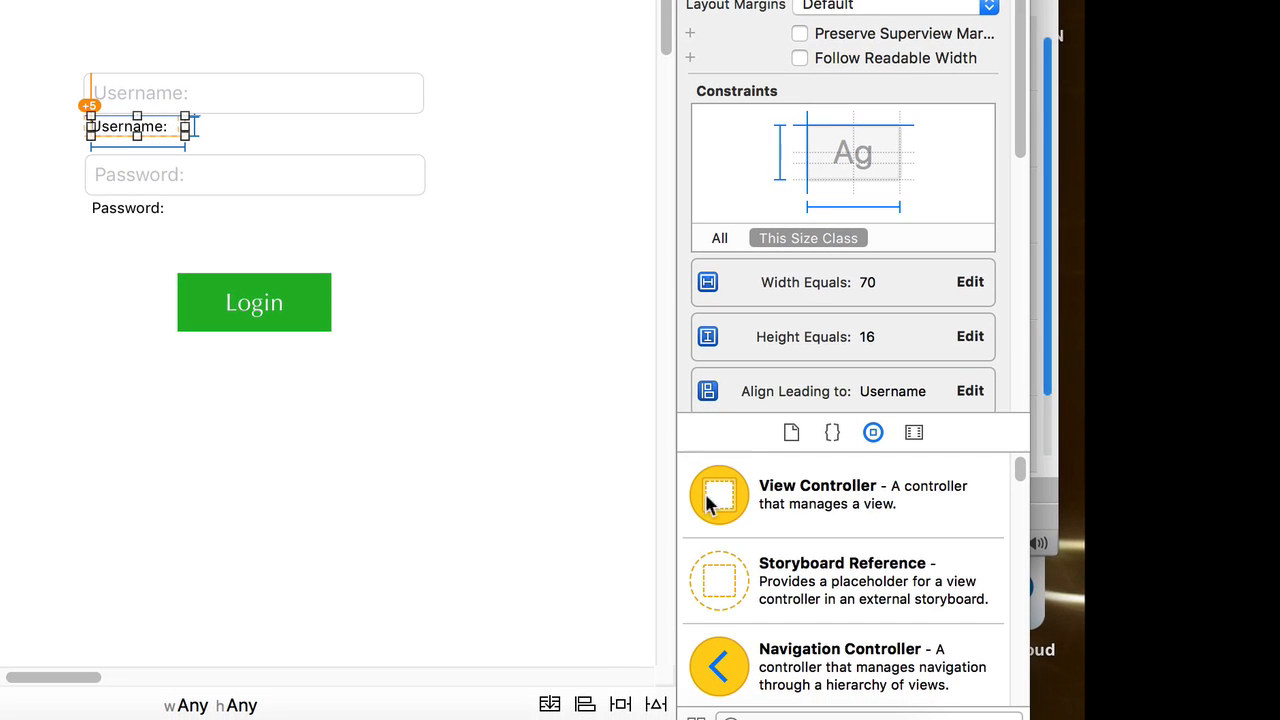
pyautogui.click(656, 704)
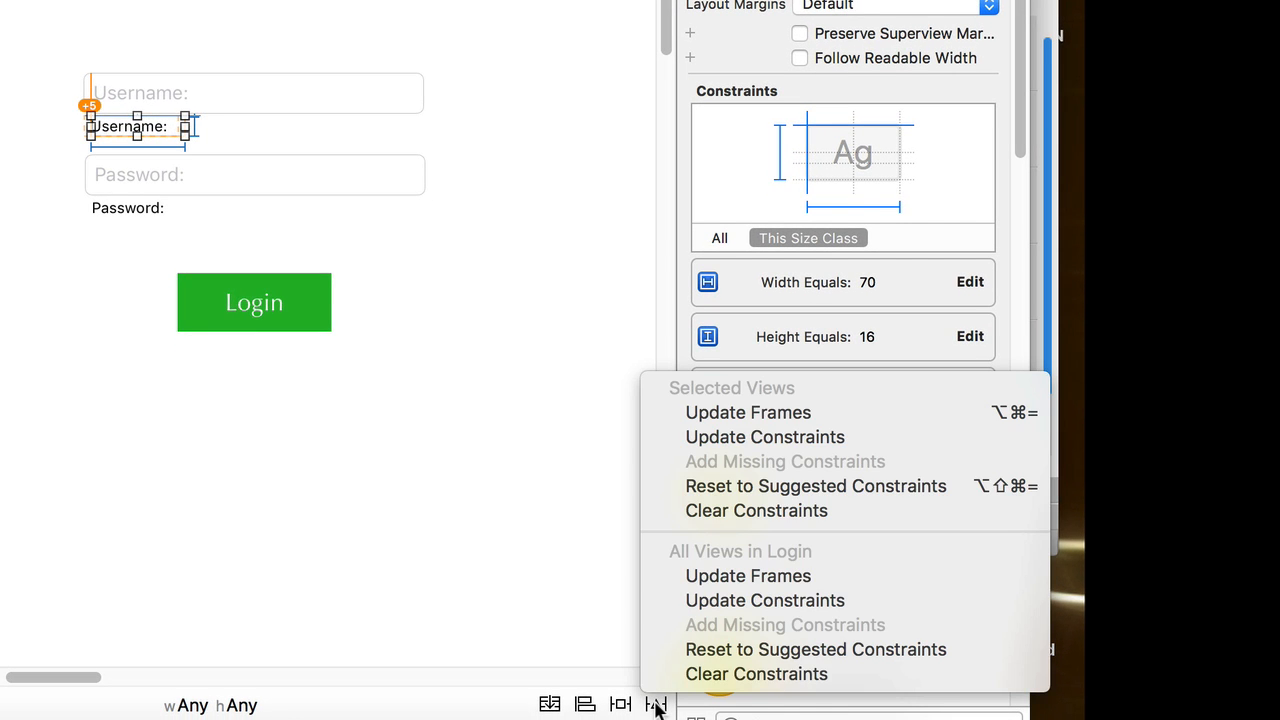
pyautogui.click(720, 443)
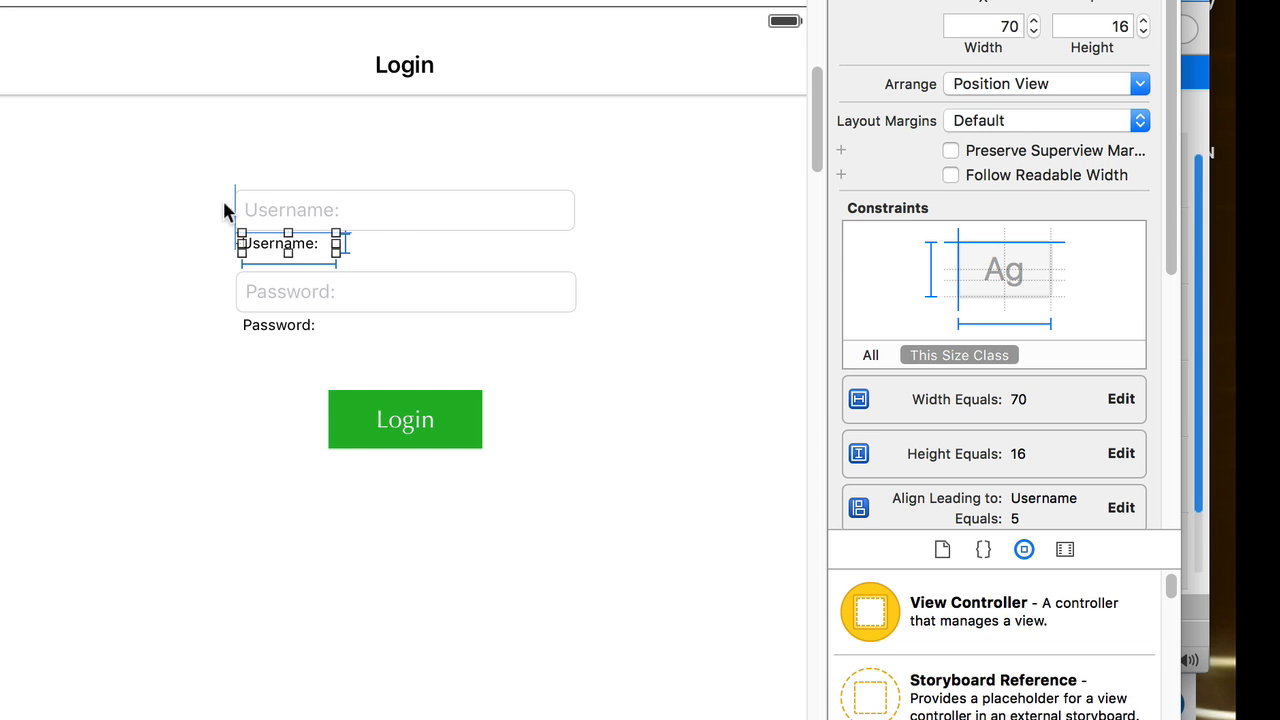
pyautogui.click(143, 245)
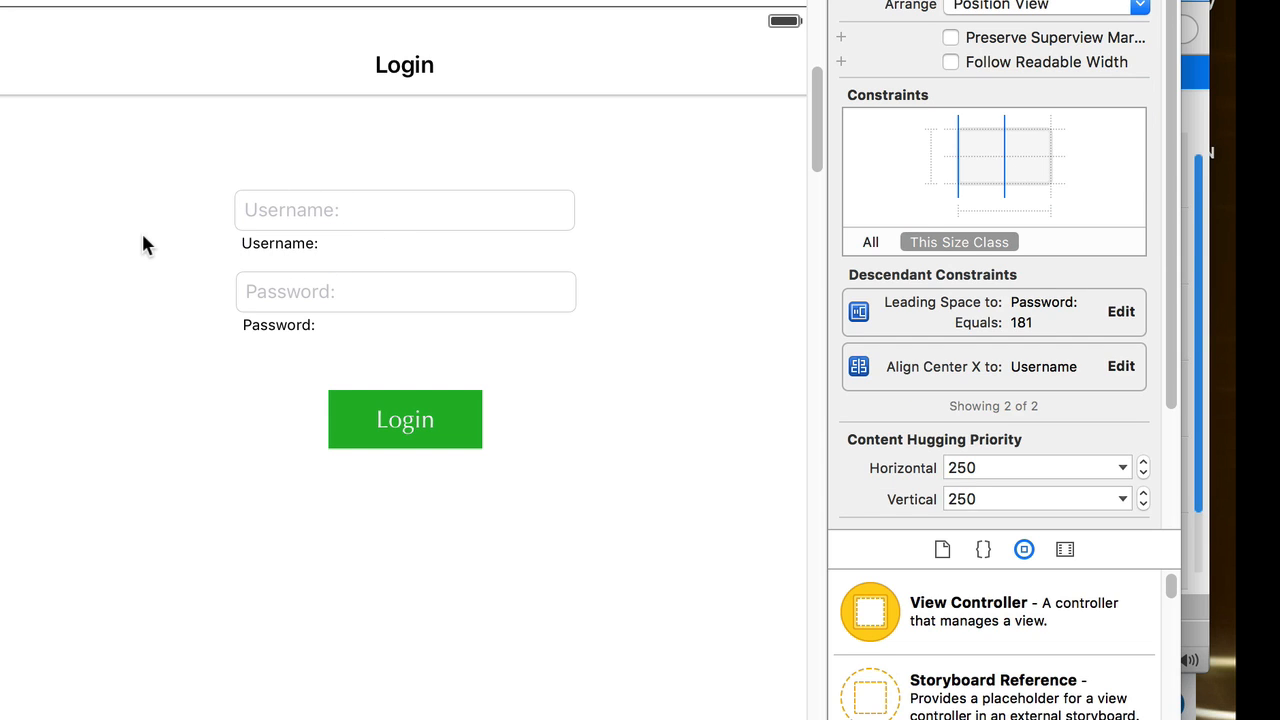
pyautogui.click(277, 250)
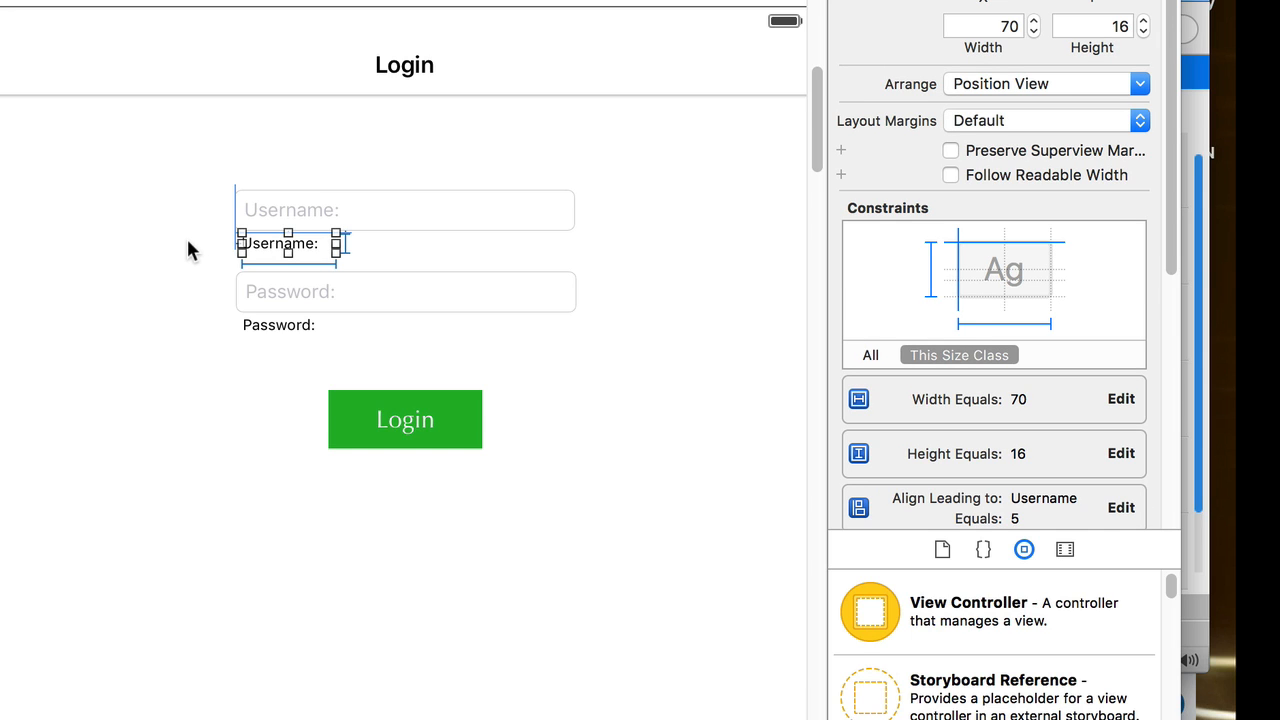
pyautogui.press('Right')
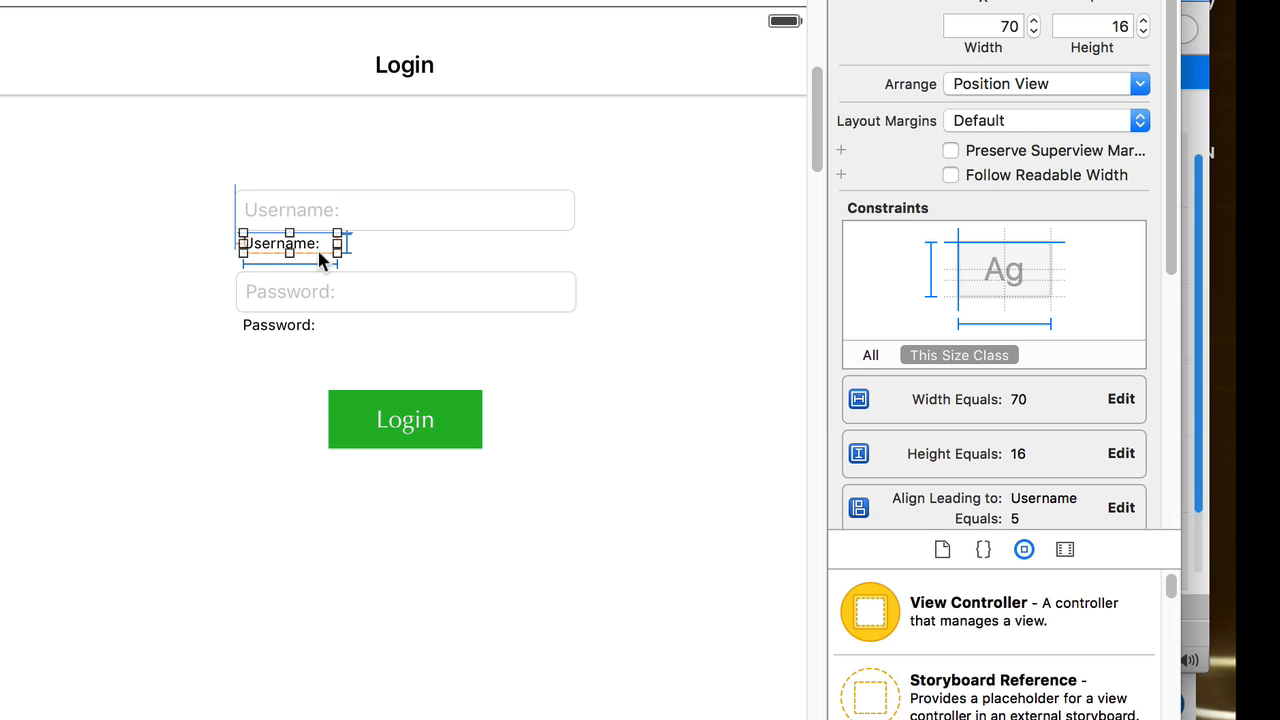
pyautogui.moveTo(318, 250); pyautogui.dragTo(320, 252)
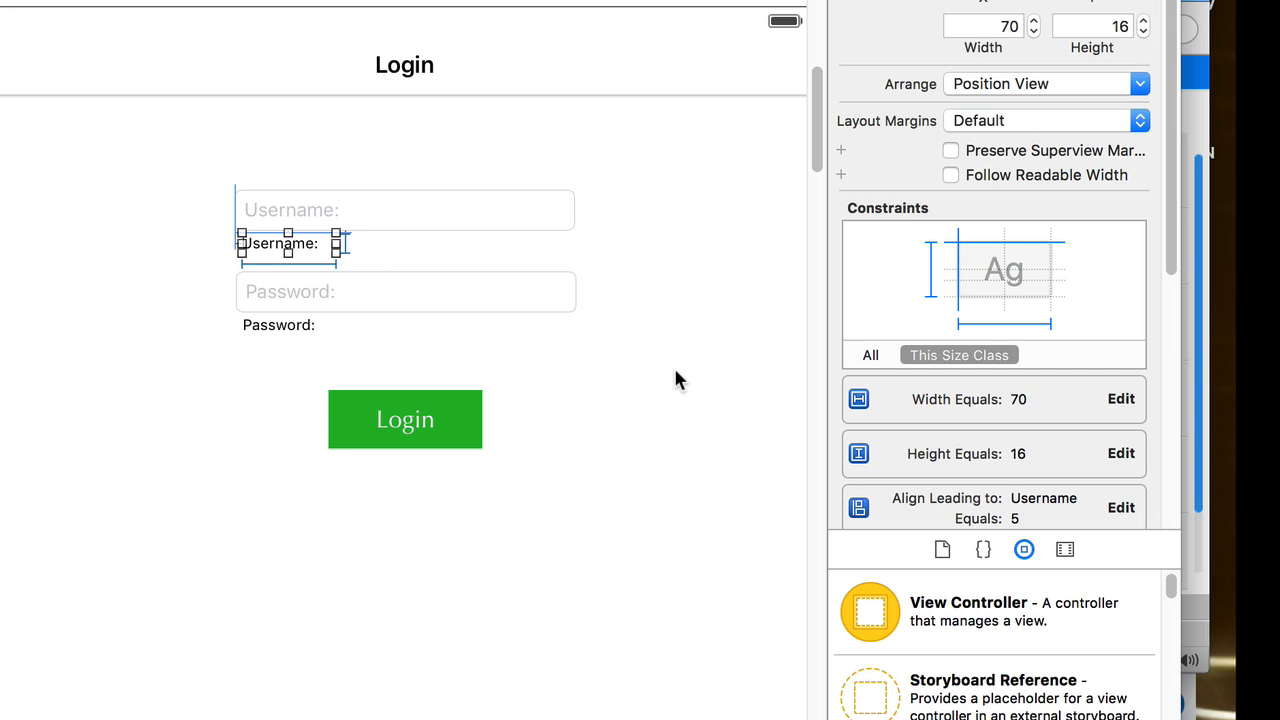
pyautogui.click(795, 718)
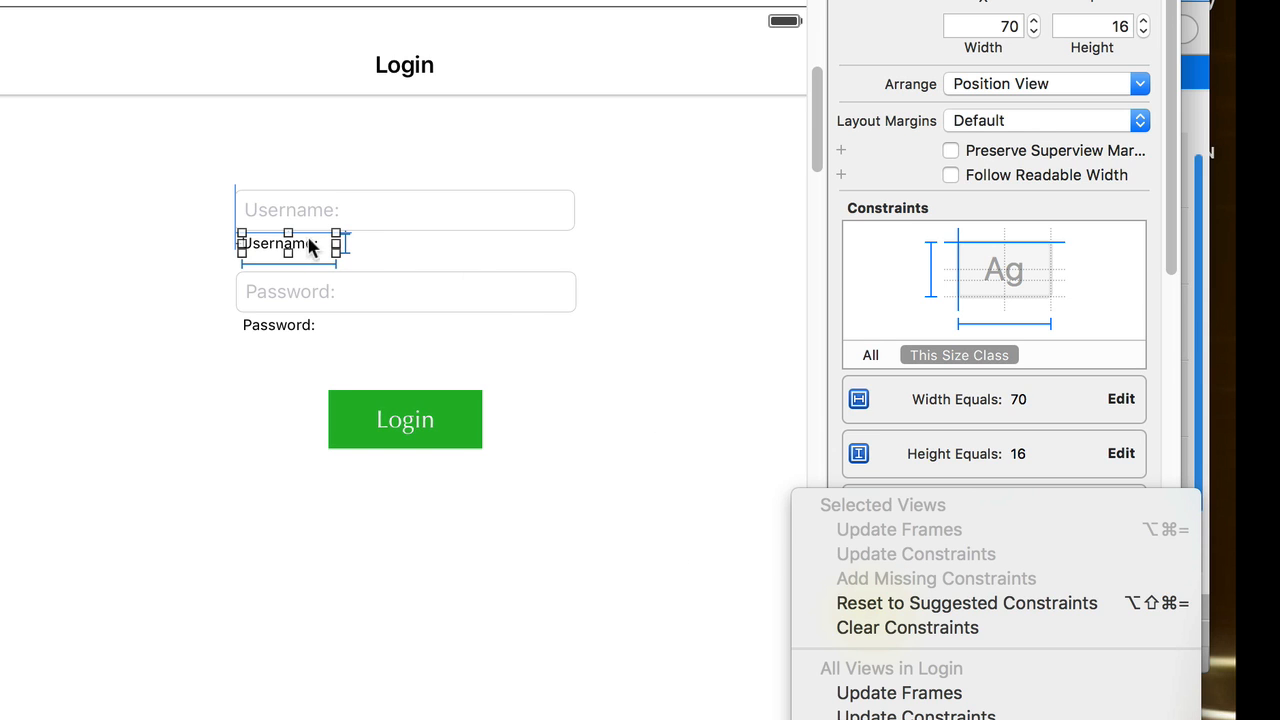
pyautogui.click(633, 486)
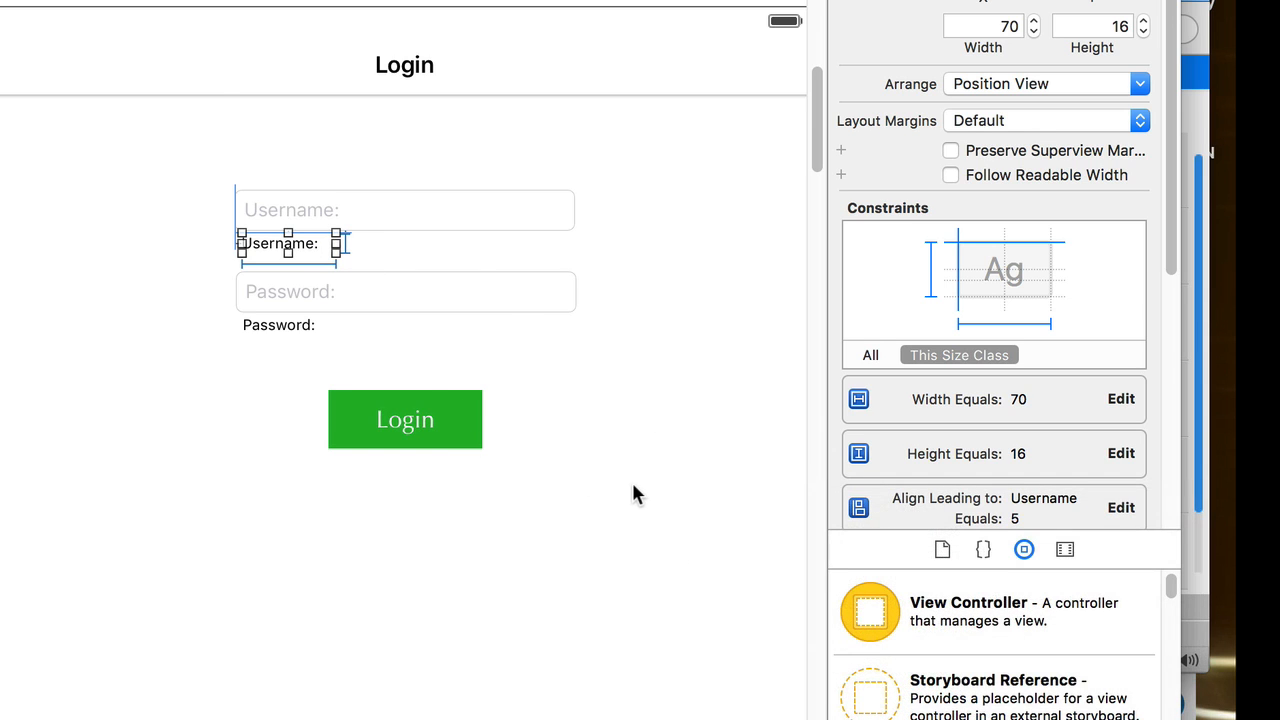
pyautogui.click(112, 348)
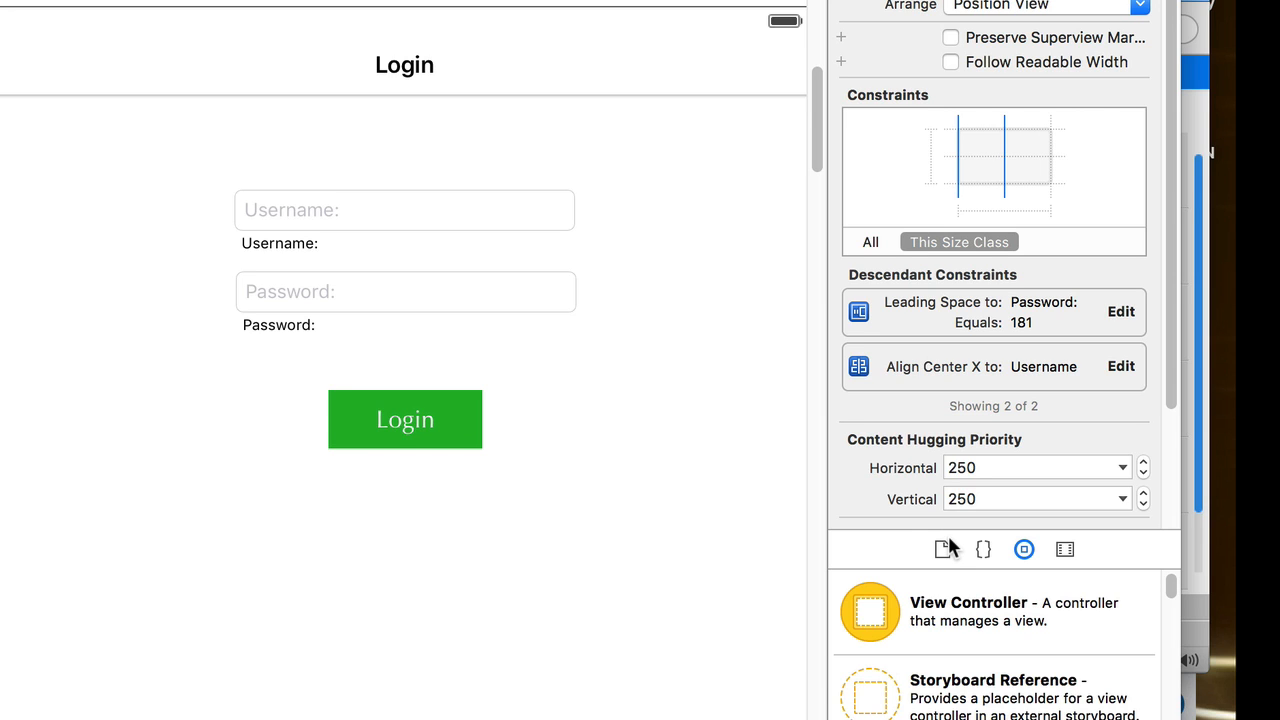
# - Try to add a vertical spacing constraint from the password text field to the Username label above it
pyautogui.click(302, 291)
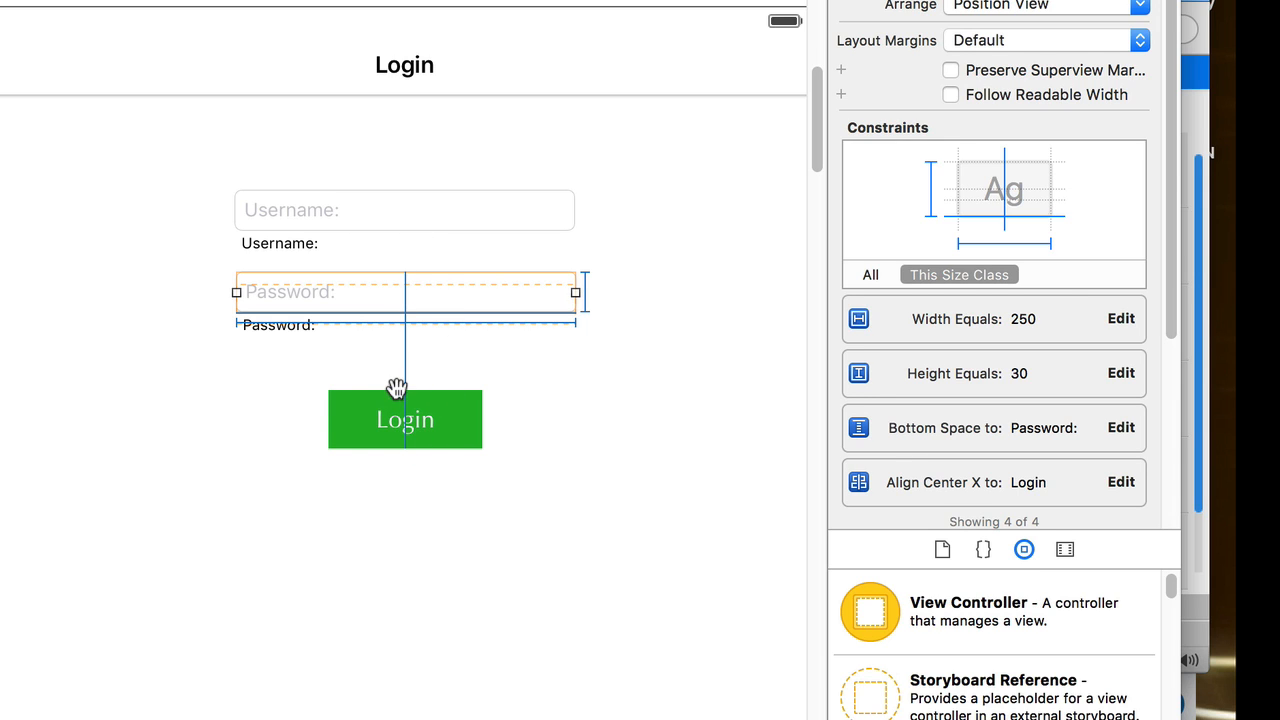
pyautogui.click(253, 452)
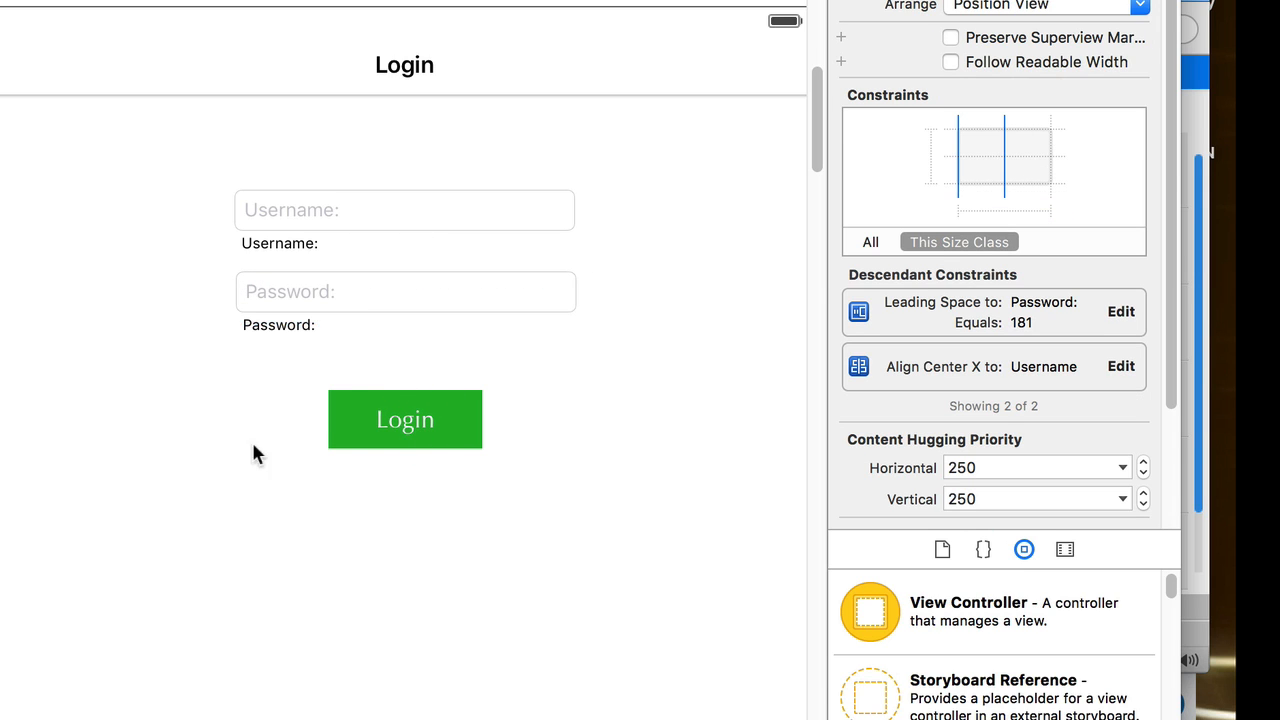
pyautogui.click(405, 290)
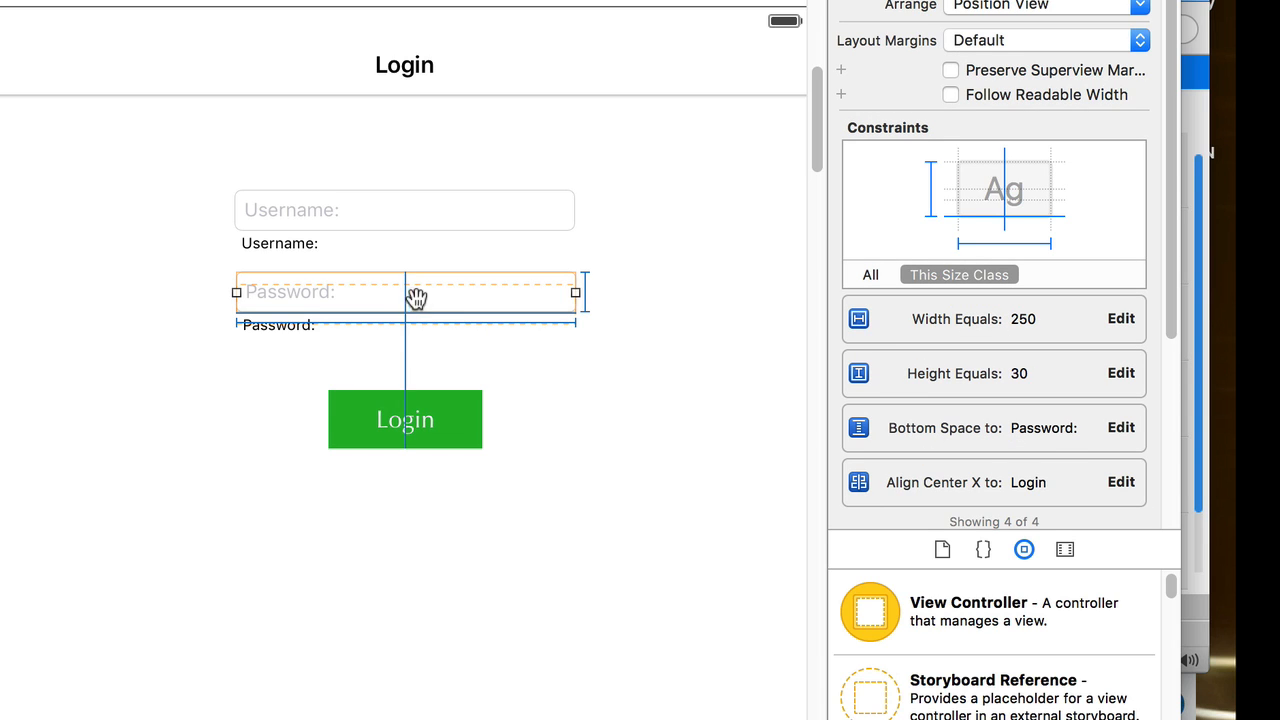
pyautogui.moveTo(424, 299); pyautogui.dragTo(294, 250)
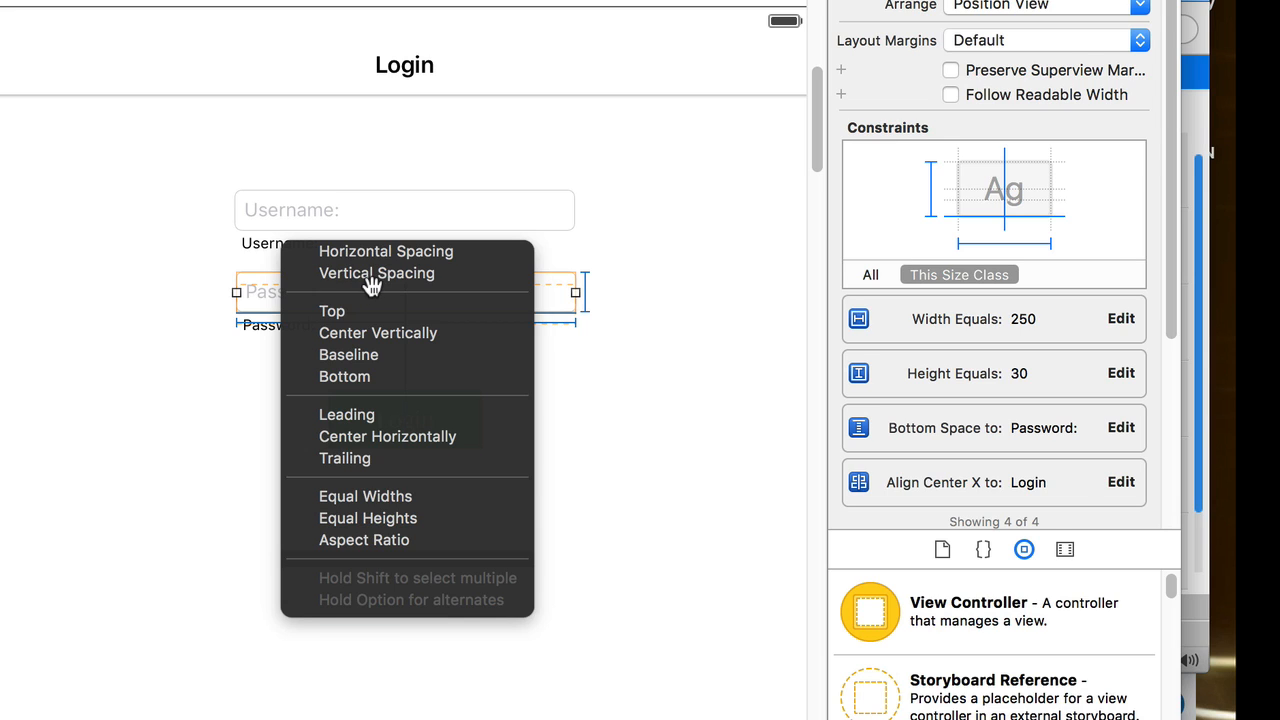
pyautogui.click(360, 280)
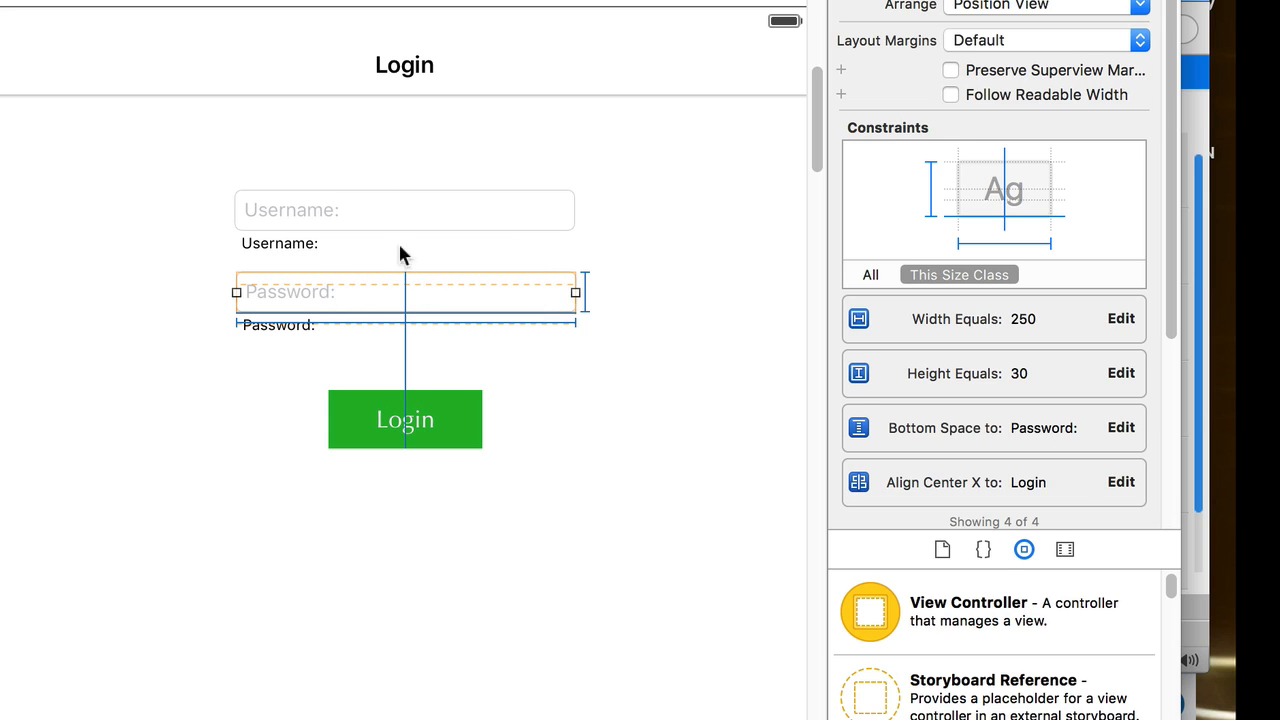
pyautogui.click(62, 342)
# - Try to update the password text field's constraints to match its current position
pyautogui.click(337, 295)
pyautogui.click(805, 719)
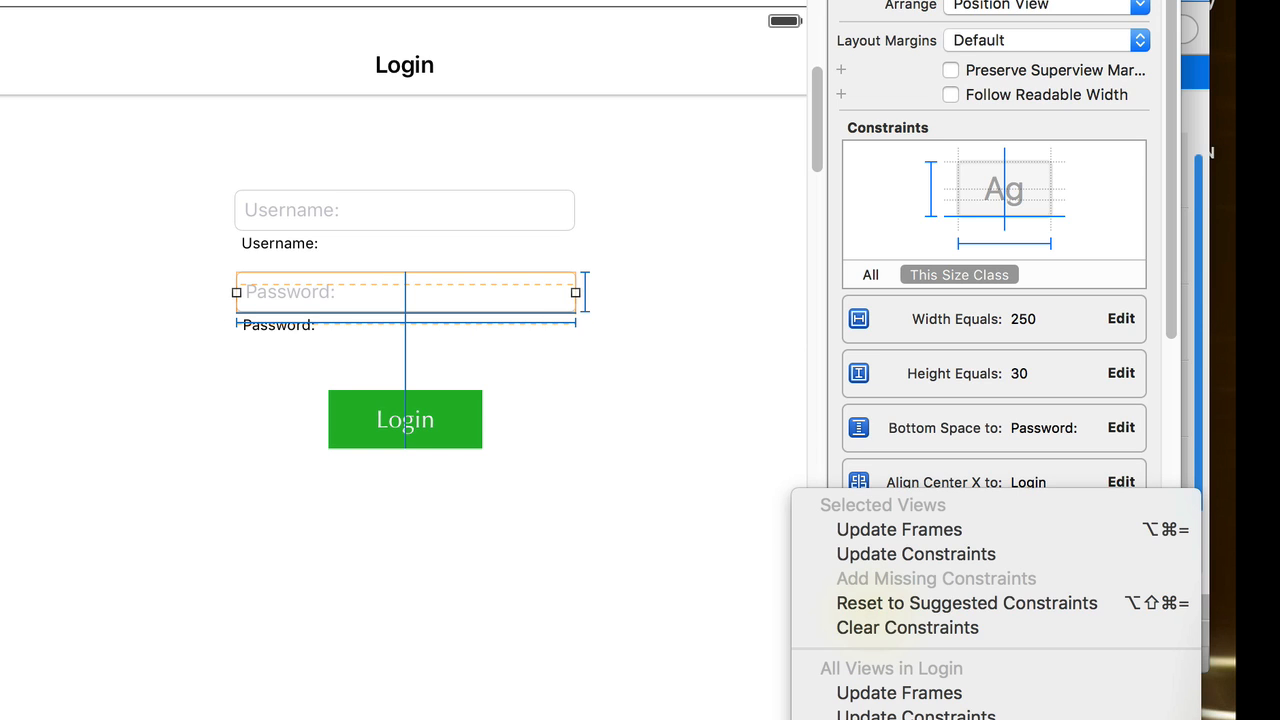
pyautogui.click(902, 555)
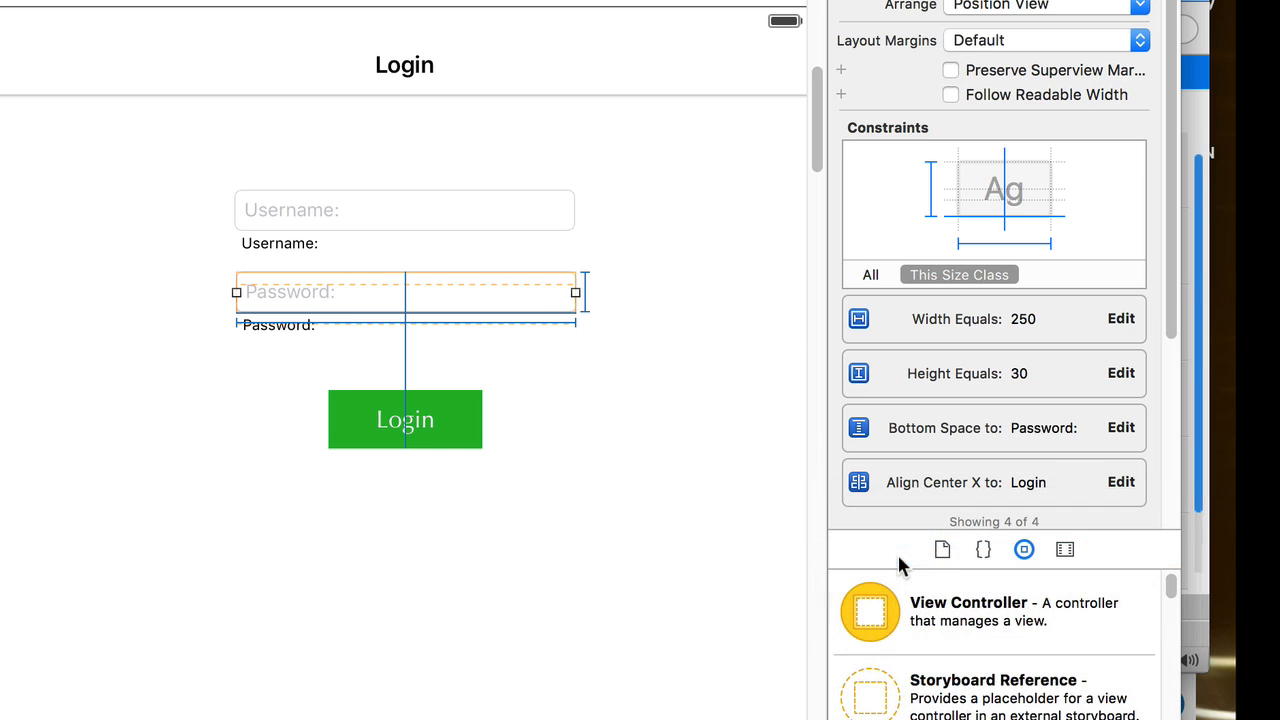
pyautogui.click(603, 543)
# - Try to add a vertical spacing constraint from the password text field to the username text field
pyautogui.click(405, 297)
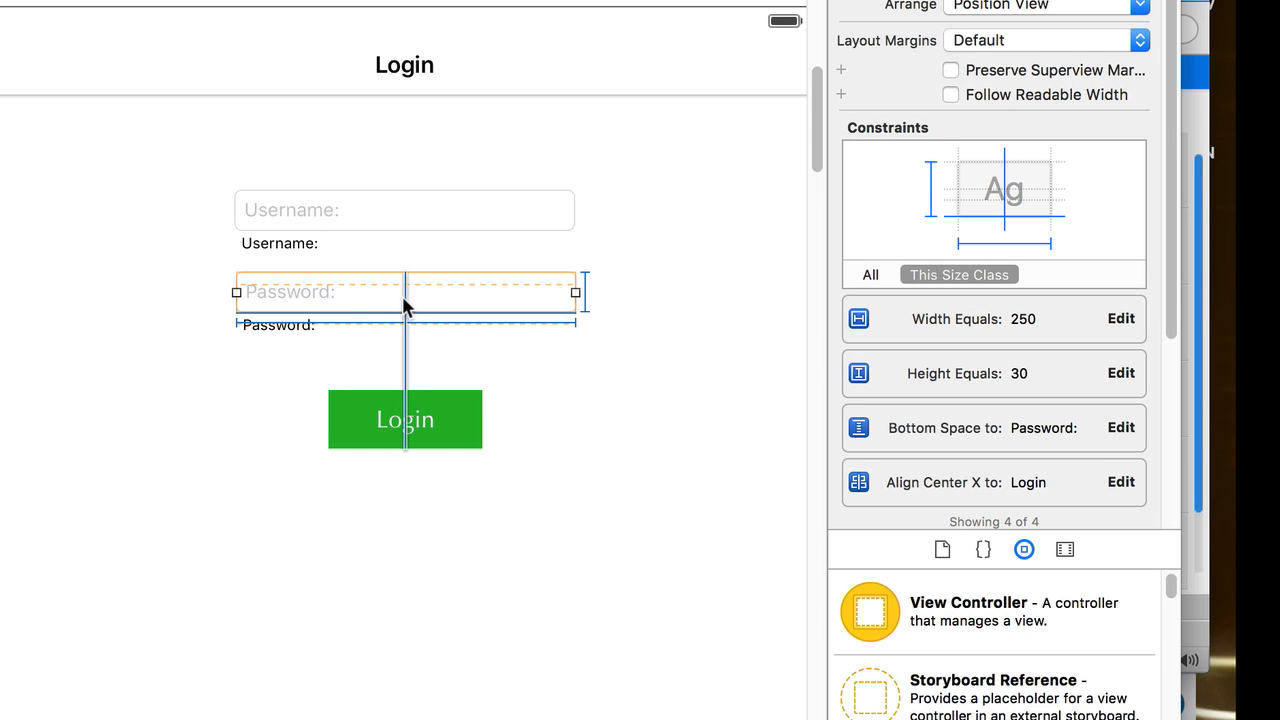
pyautogui.moveTo(378, 302); pyautogui.dragTo(379, 210)
pyautogui.click(428, 214)
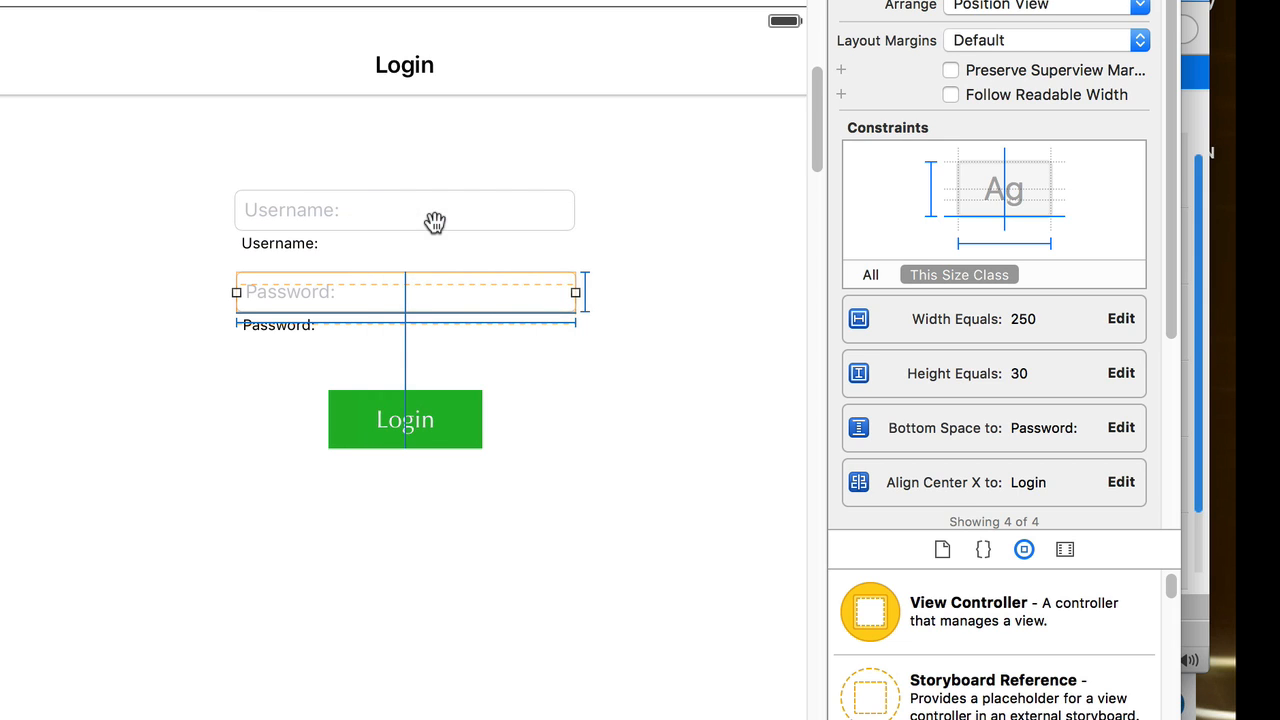
pyautogui.click(115, 362)
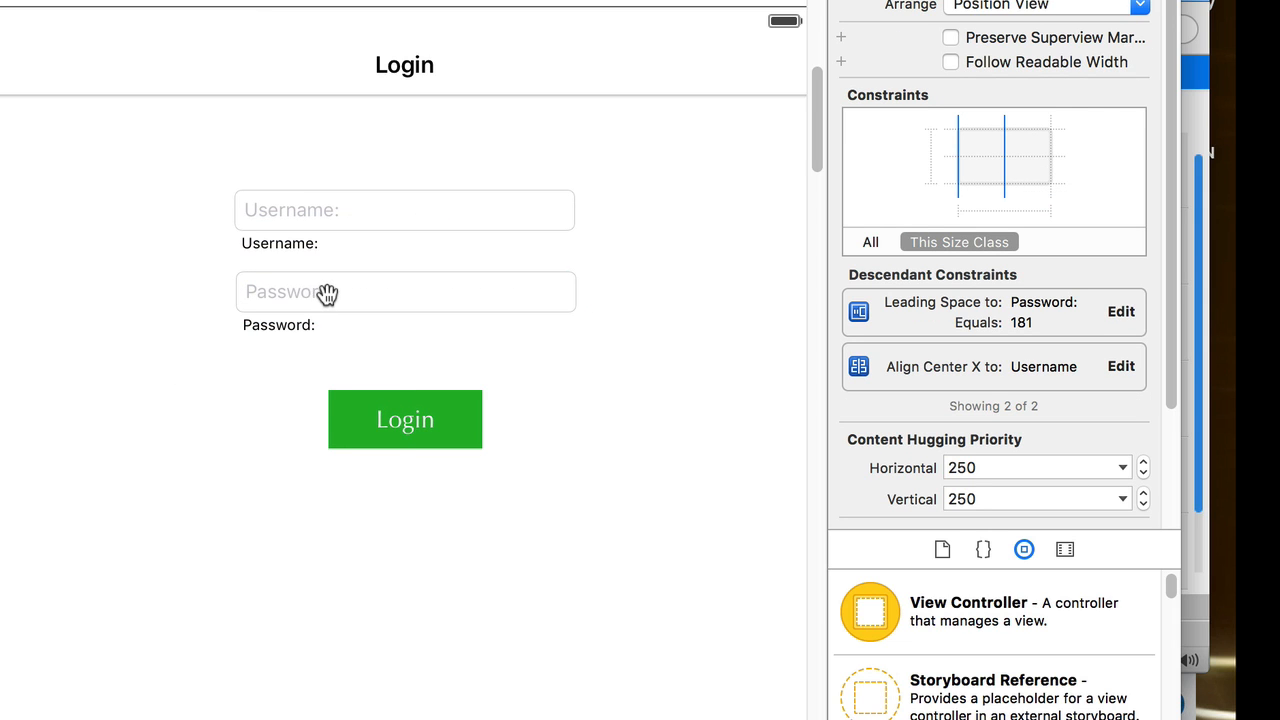
# - Try again to constrain the vertical spacing between the password text field and the Username label
pyautogui.click(281, 294)
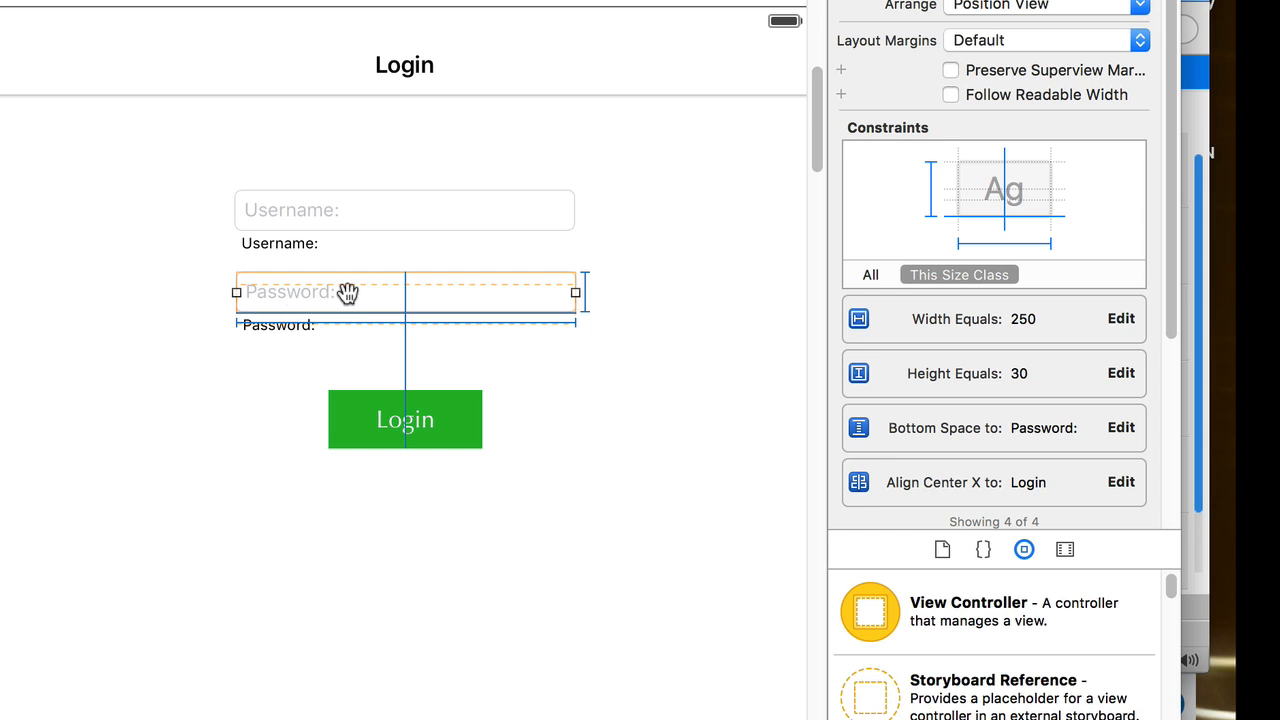
pyautogui.click(129, 307)
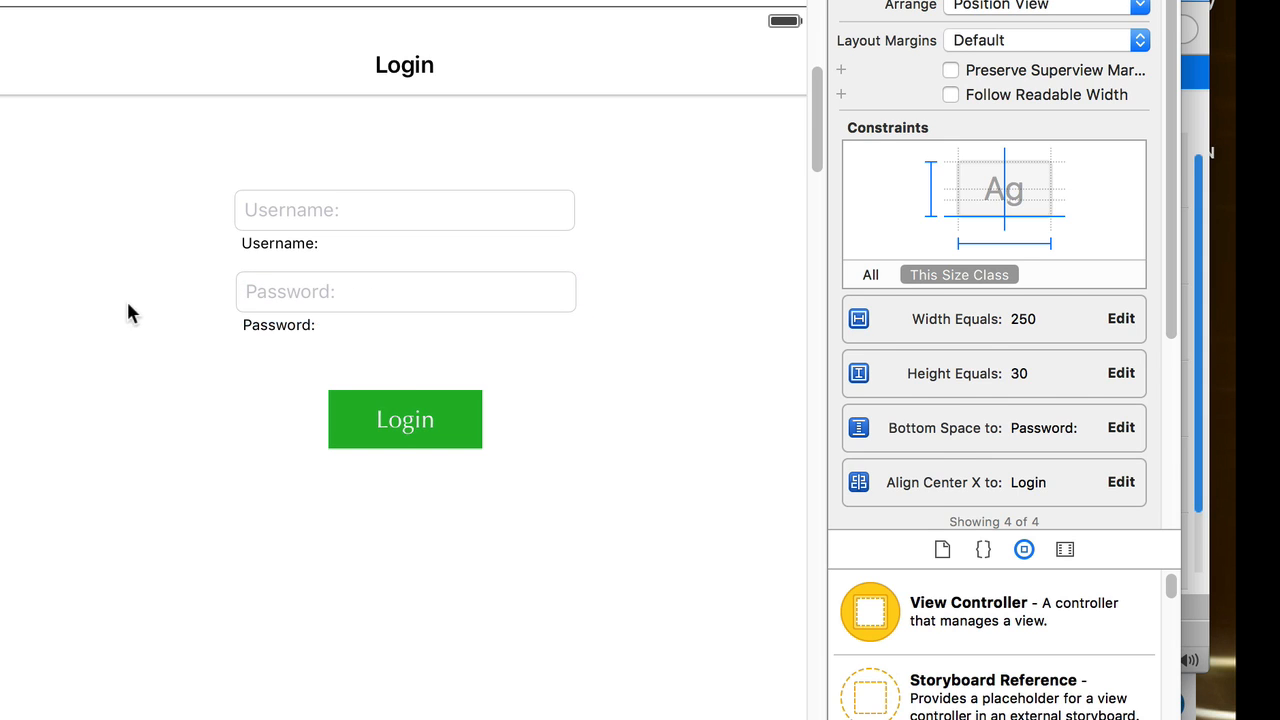
pyautogui.click(306, 292)
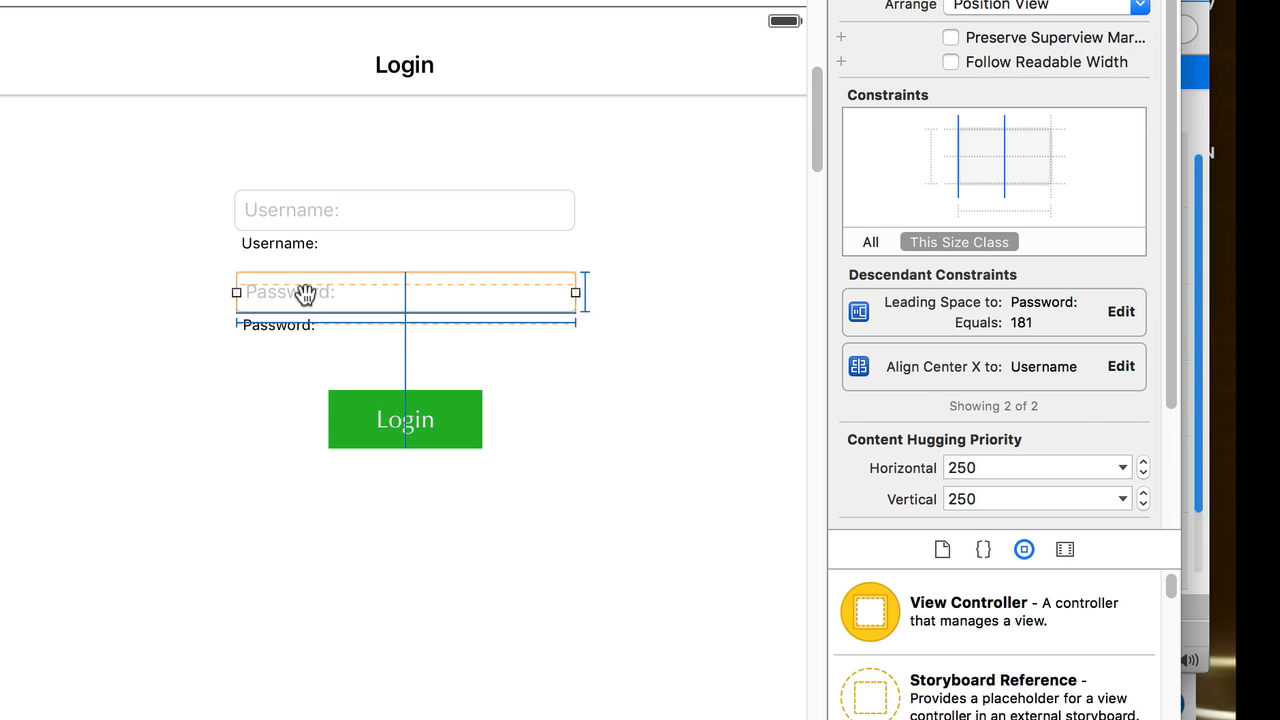
pyautogui.moveTo(306, 293); pyautogui.dragTo(306, 246)
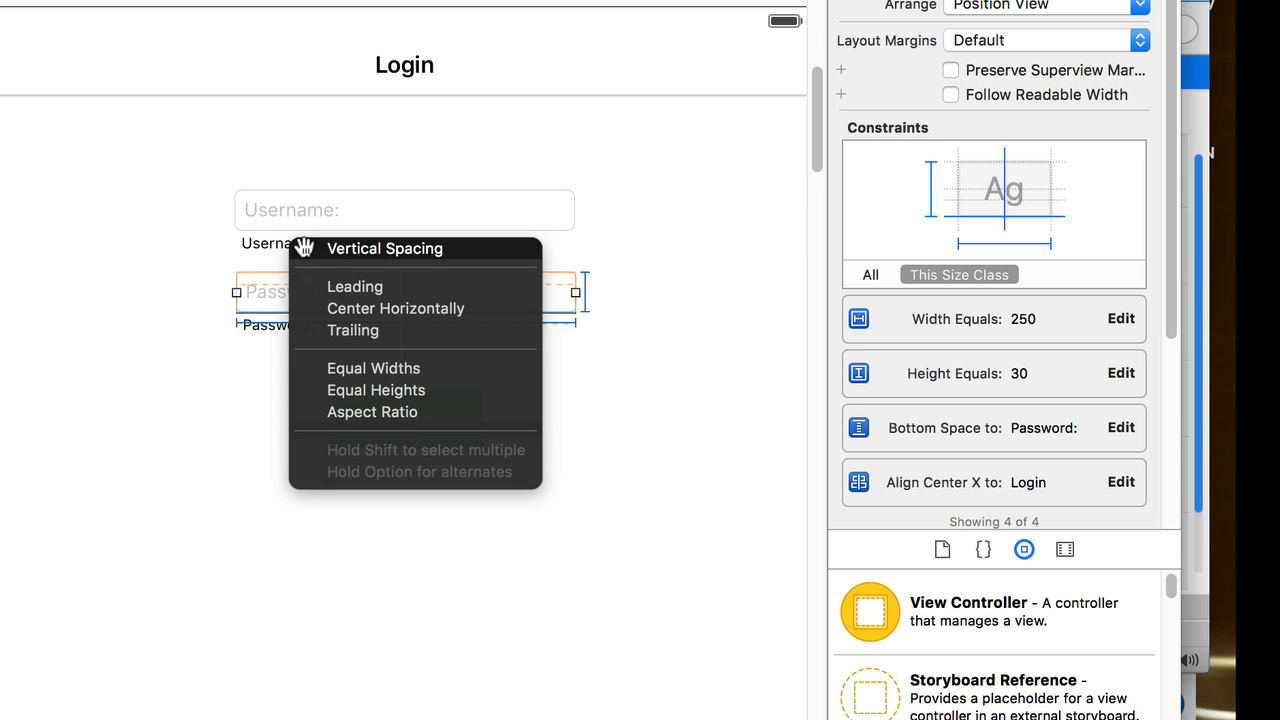
pyautogui.click(363, 250)
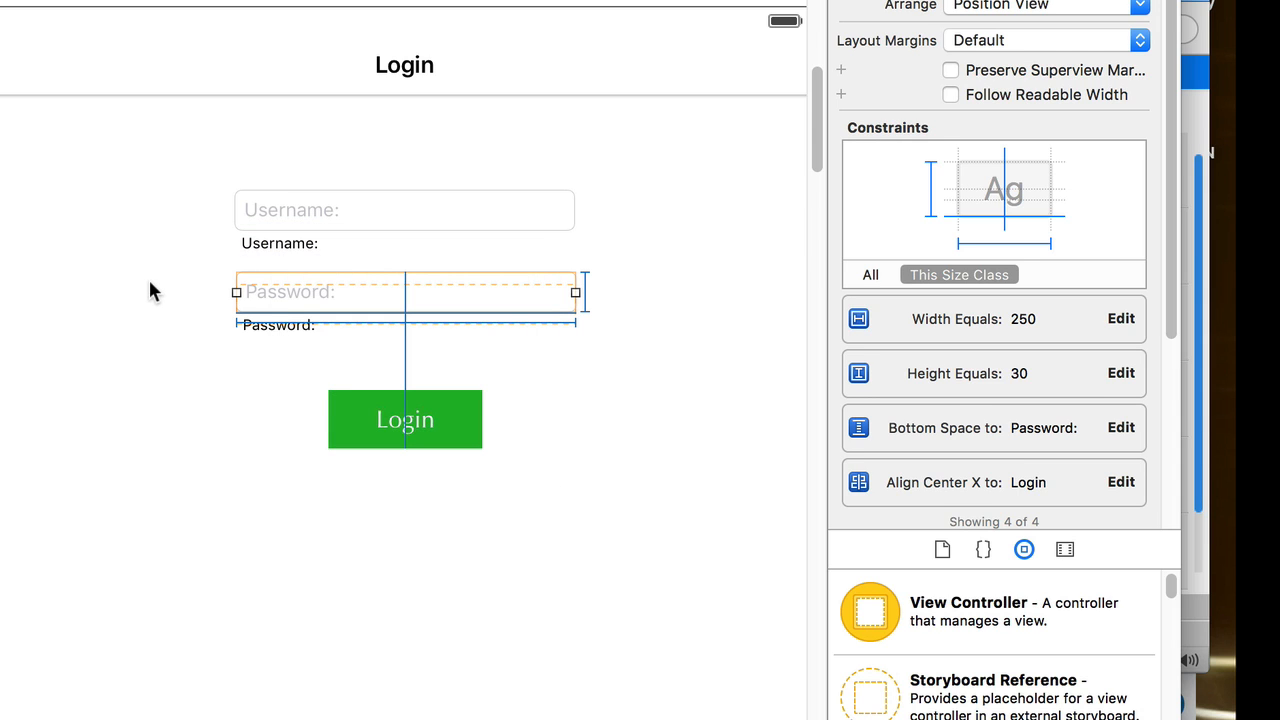
pyautogui.click(148, 291)
# - Add a vertical spacing constraint from the password text field to the username text field
pyautogui.click(378, 297)
pyautogui.click(619, 410)
pyautogui.click(451, 292)
pyautogui.moveTo(460, 301); pyautogui.dragTo(457, 210)
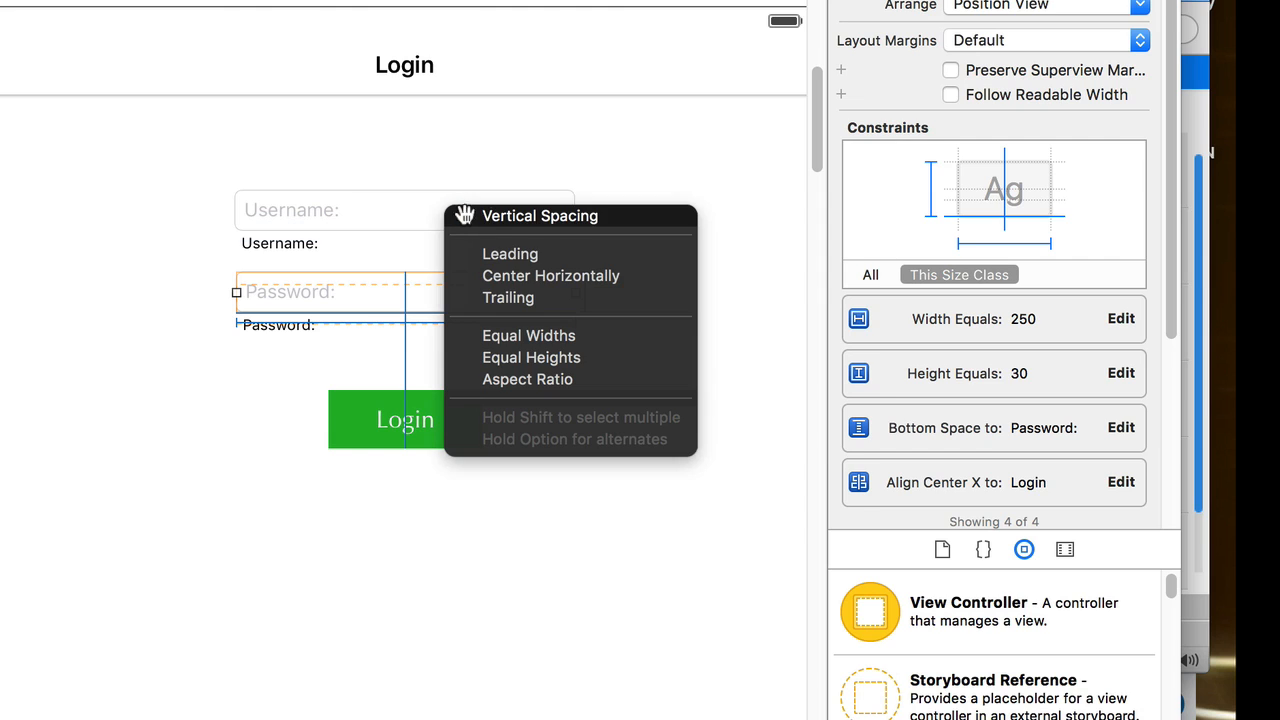
pyautogui.click(537, 222)
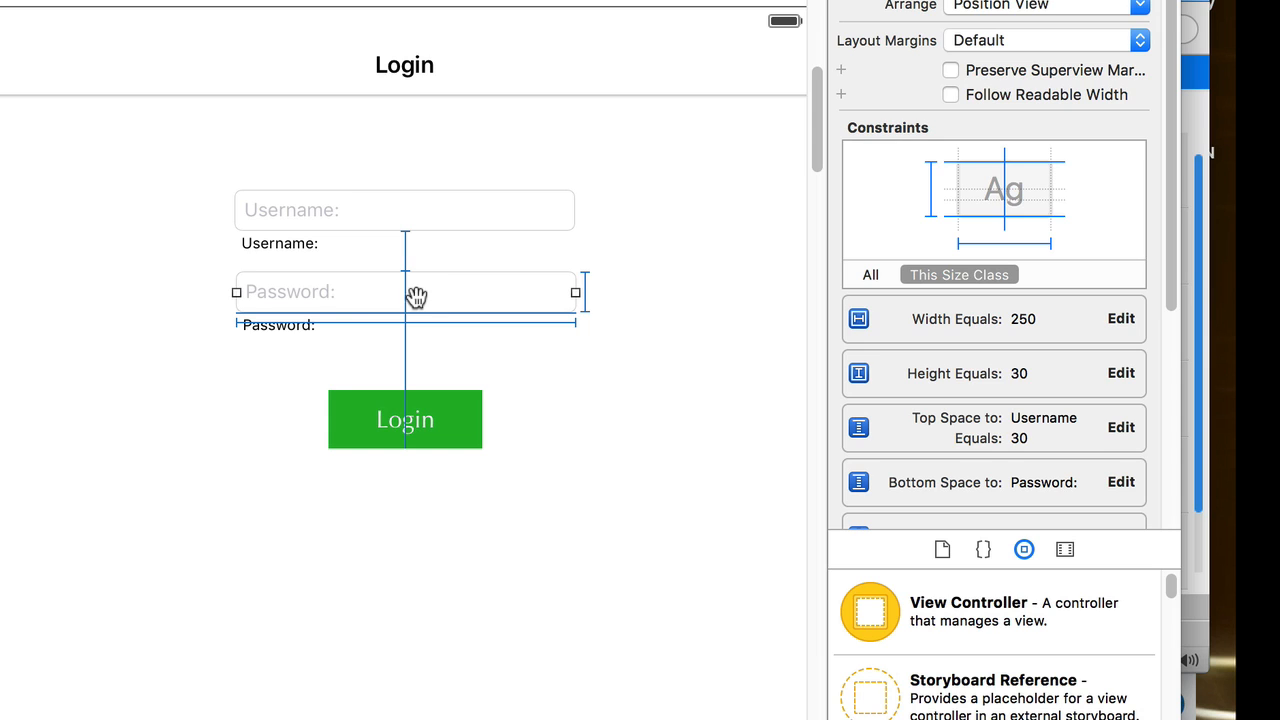
pyautogui.click(161, 334)
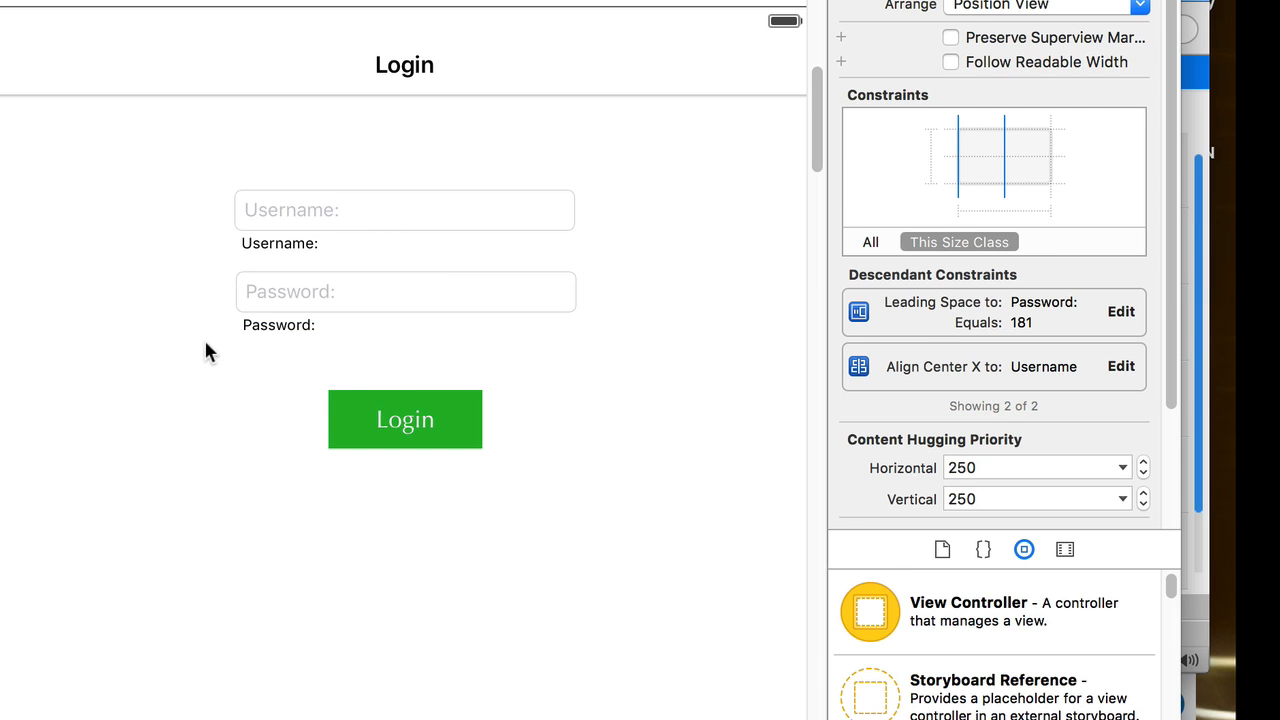
# - Delete the Password label's leading space constraint to the superview
pyautogui.click(280, 330)
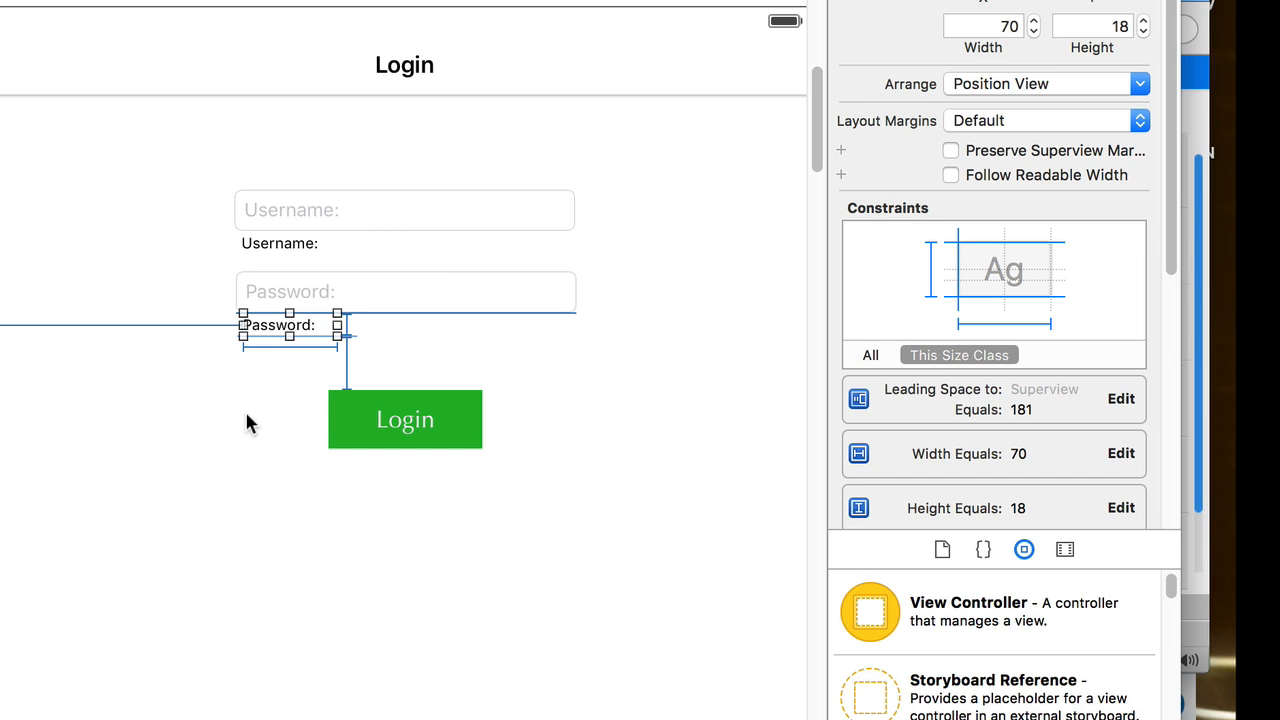
pyautogui.click(127, 327)
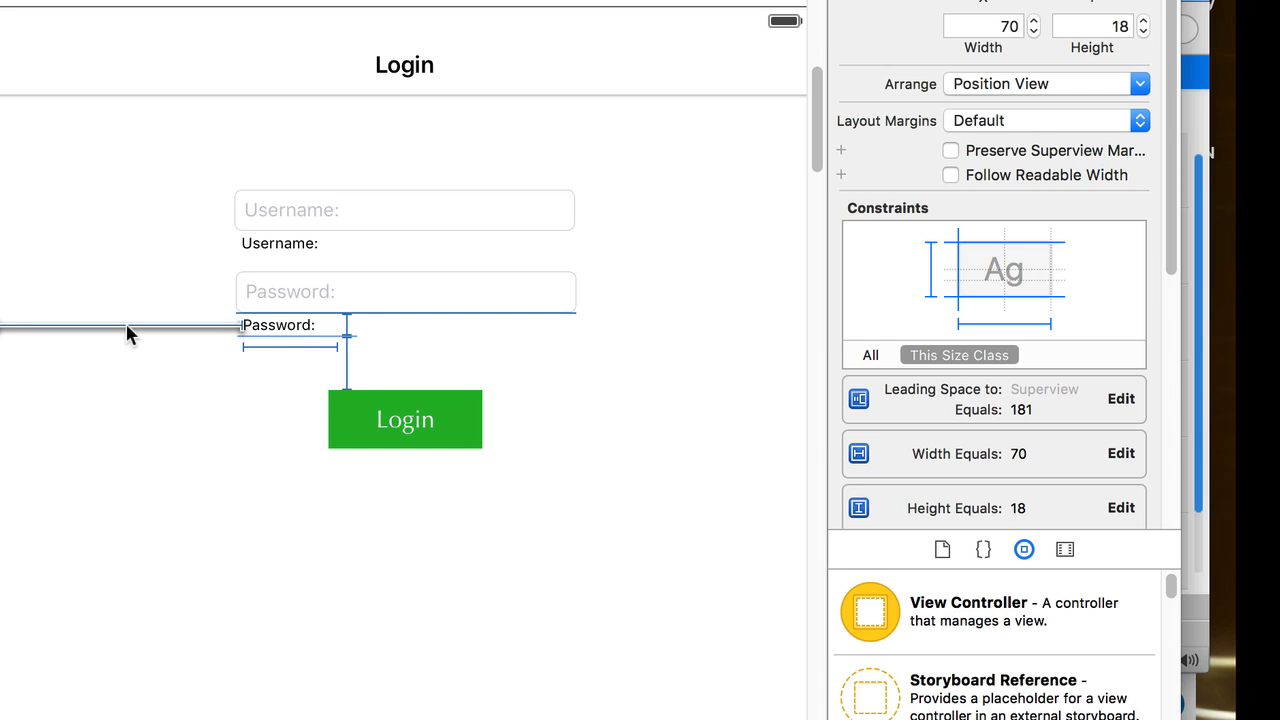
pyautogui.press('Delete')
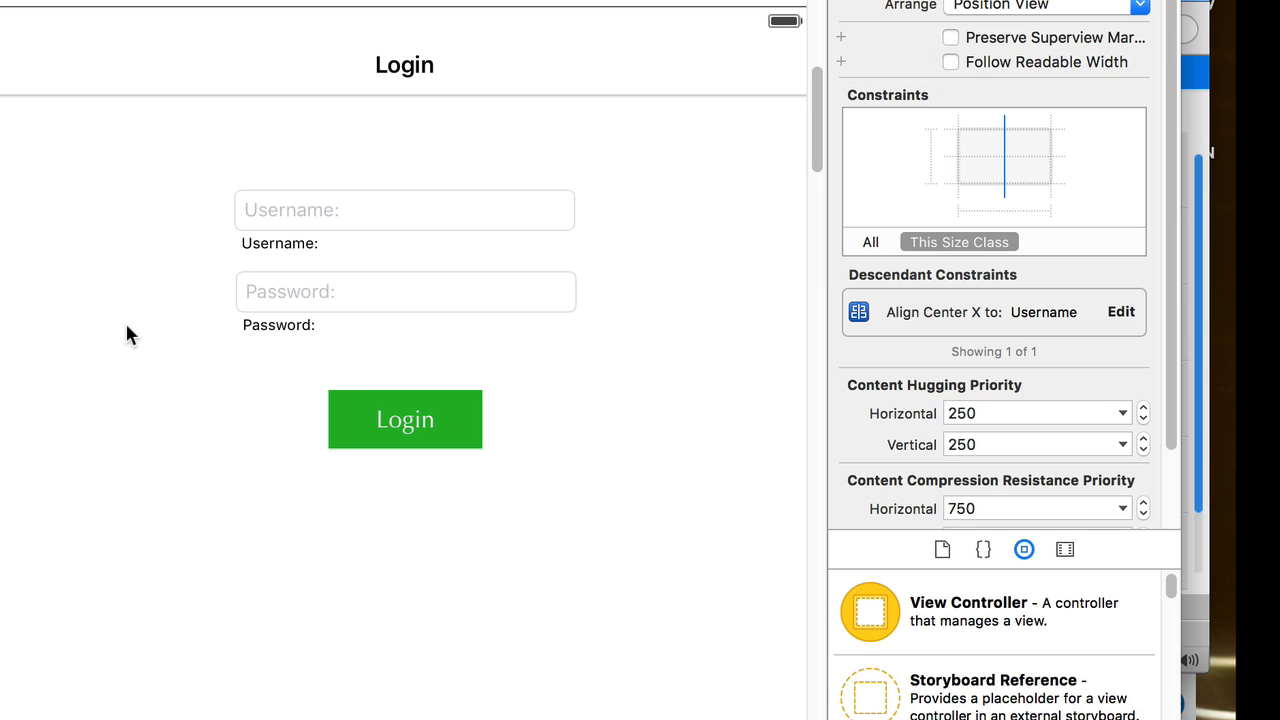
# - Delete the vertical spacing constraint between the Password label and the Login button
pyautogui.click(289, 326)
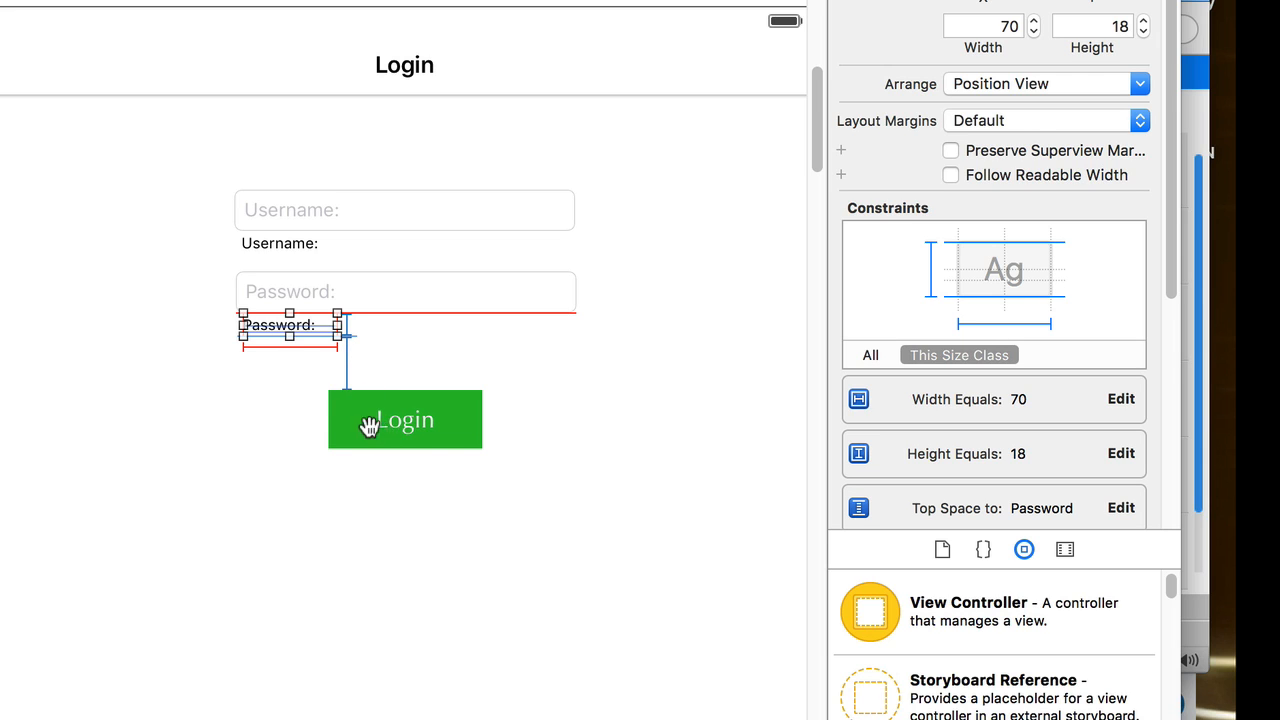
pyautogui.click(344, 369)
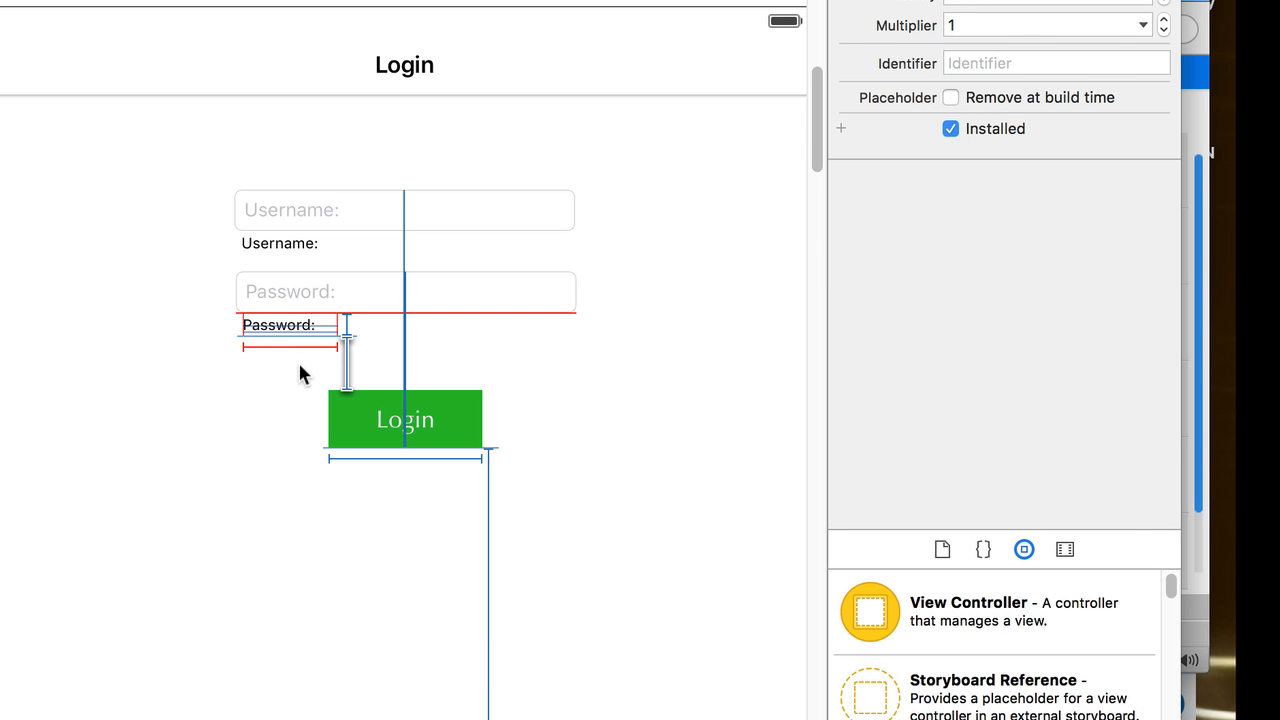
pyautogui.click(300, 374)
pyautogui.click(286, 326)
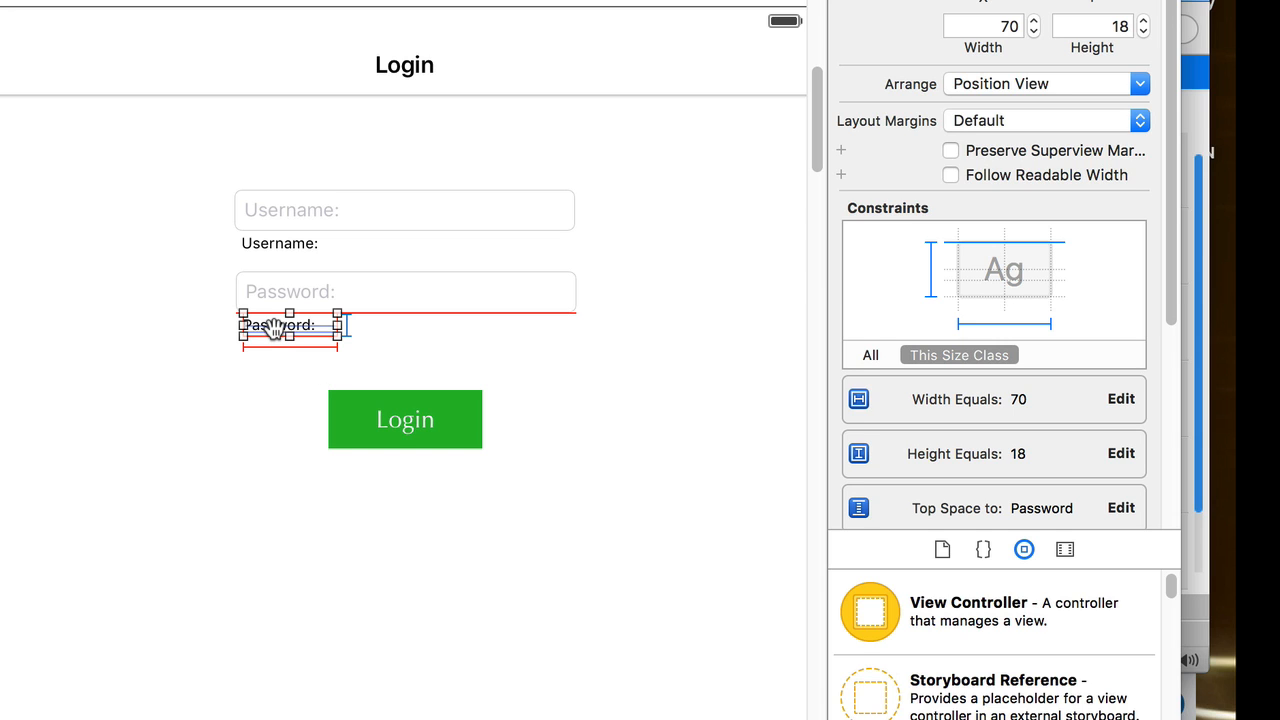
pyautogui.moveTo(276, 326); pyautogui.dragTo(280, 292)
pyautogui.click(337, 300)
pyautogui.click(232, 358)
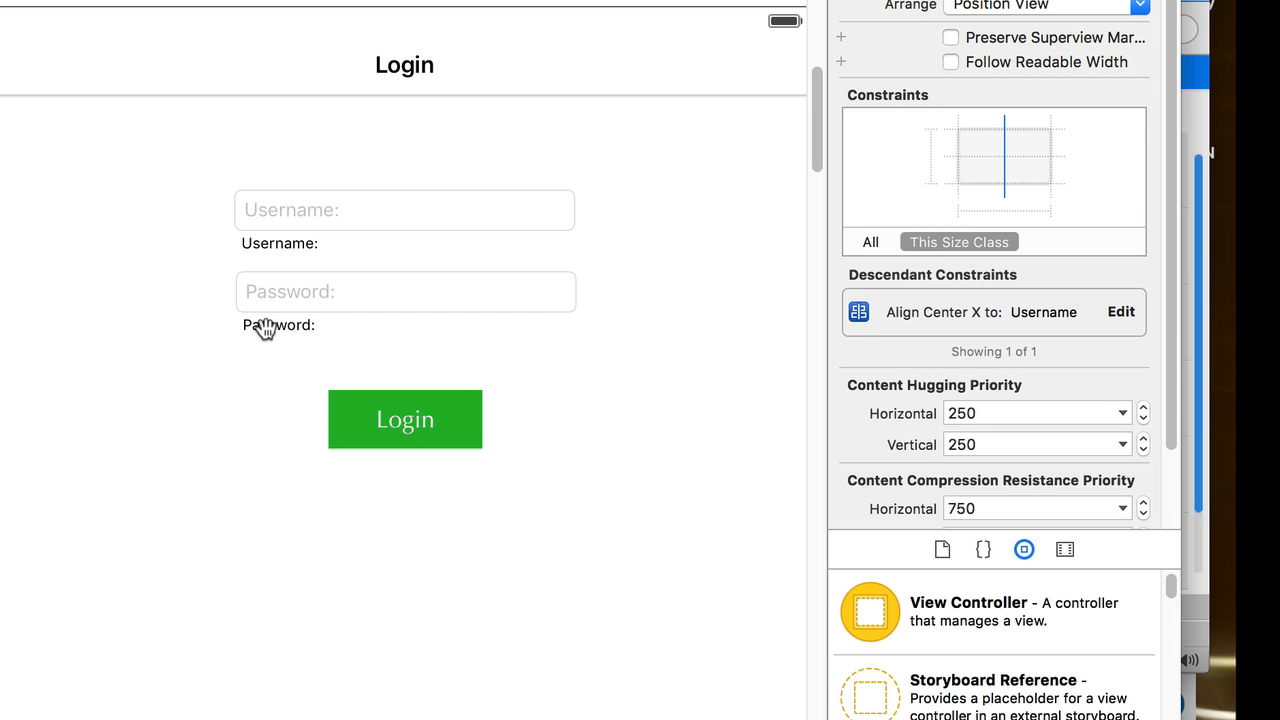
# - Add a leading alignment constraint from the Password label to the password text field and update the label's constraints to its current position
pyautogui.click(265, 328)
pyautogui.moveTo(265, 330); pyautogui.dragTo(245, 292)
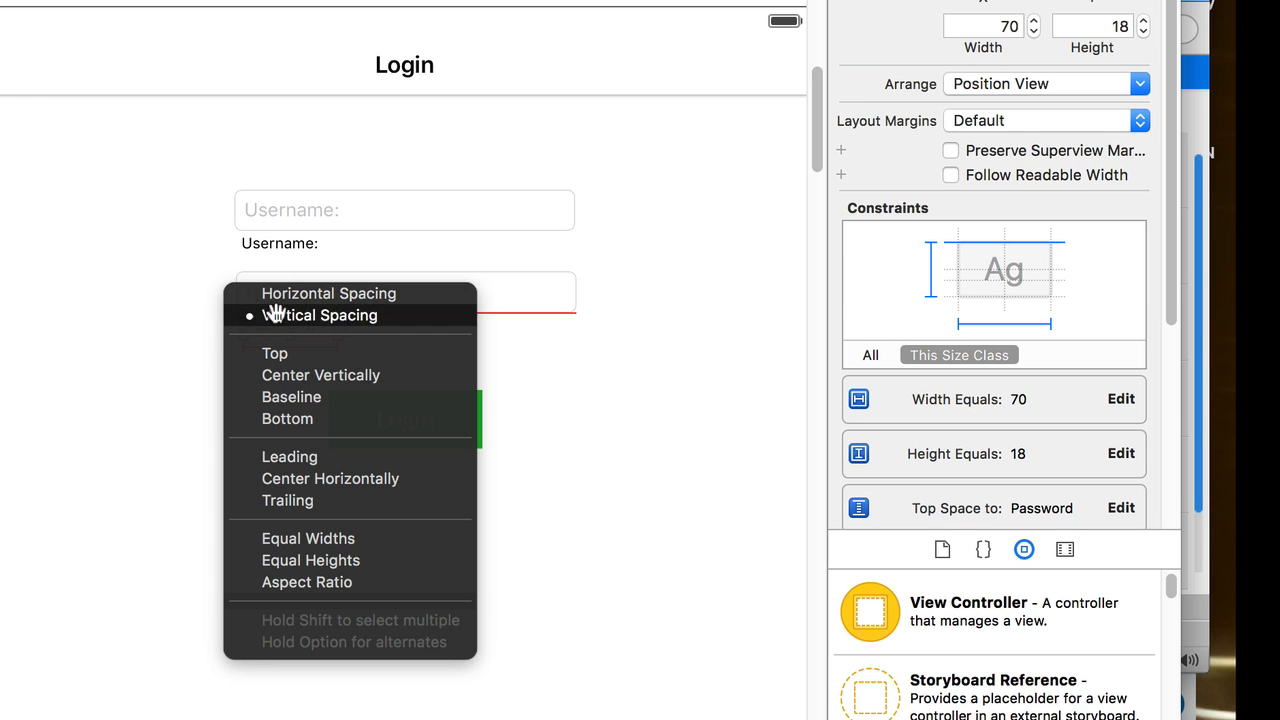
pyautogui.click(289, 457)
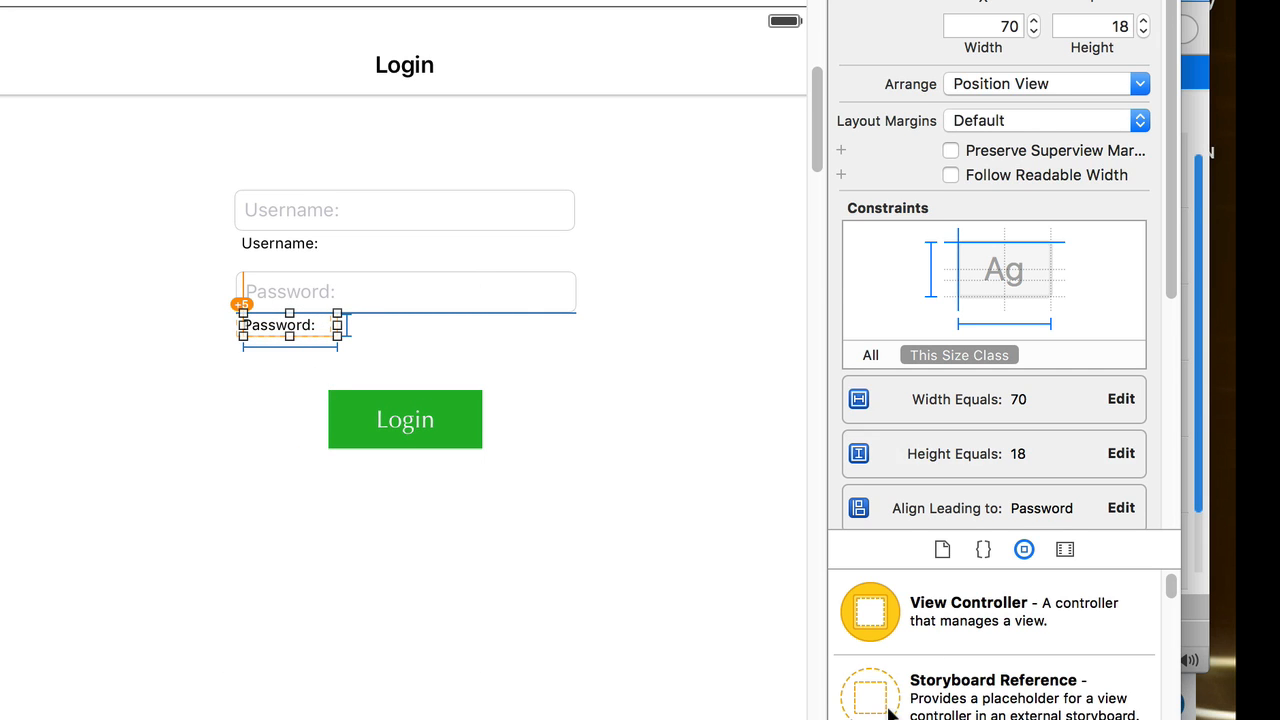
pyautogui.click(804, 718)
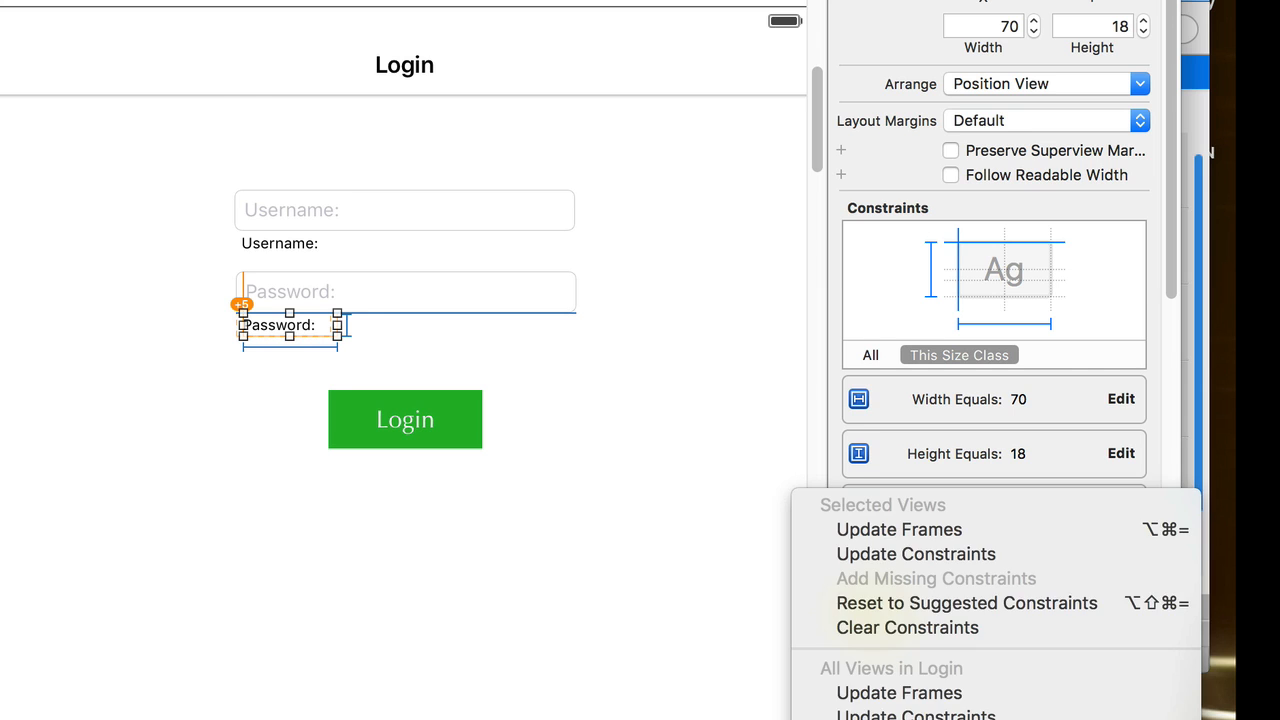
pyautogui.click(880, 556)
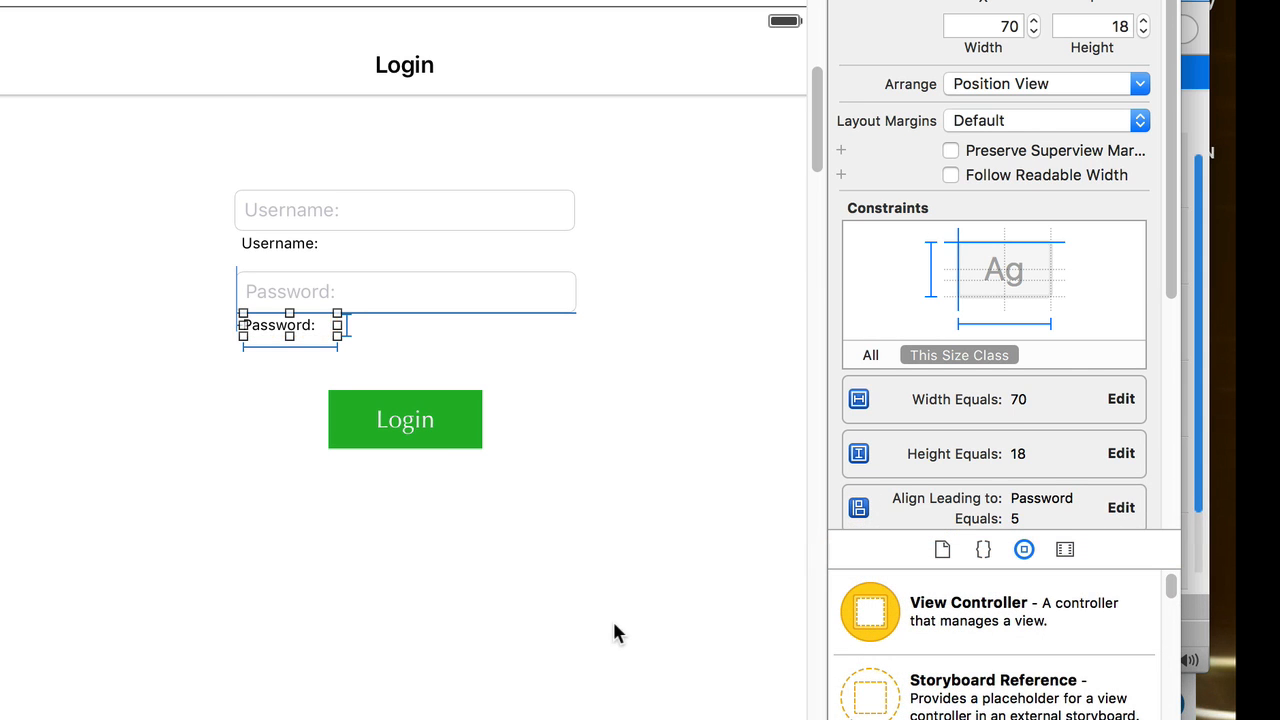
# - Review the constraints of the Password label, password text field, Username label and username text field
pyautogui.click(586, 631)
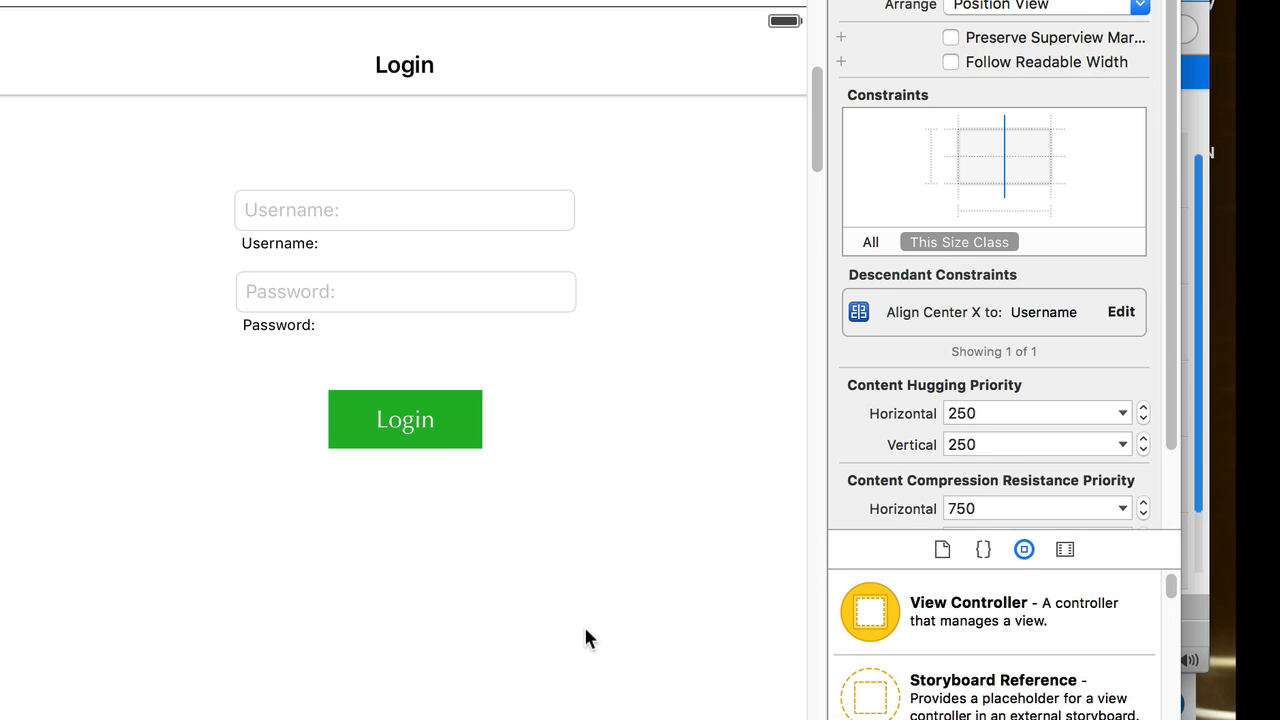
pyautogui.click(290, 330)
pyautogui.click(306, 283)
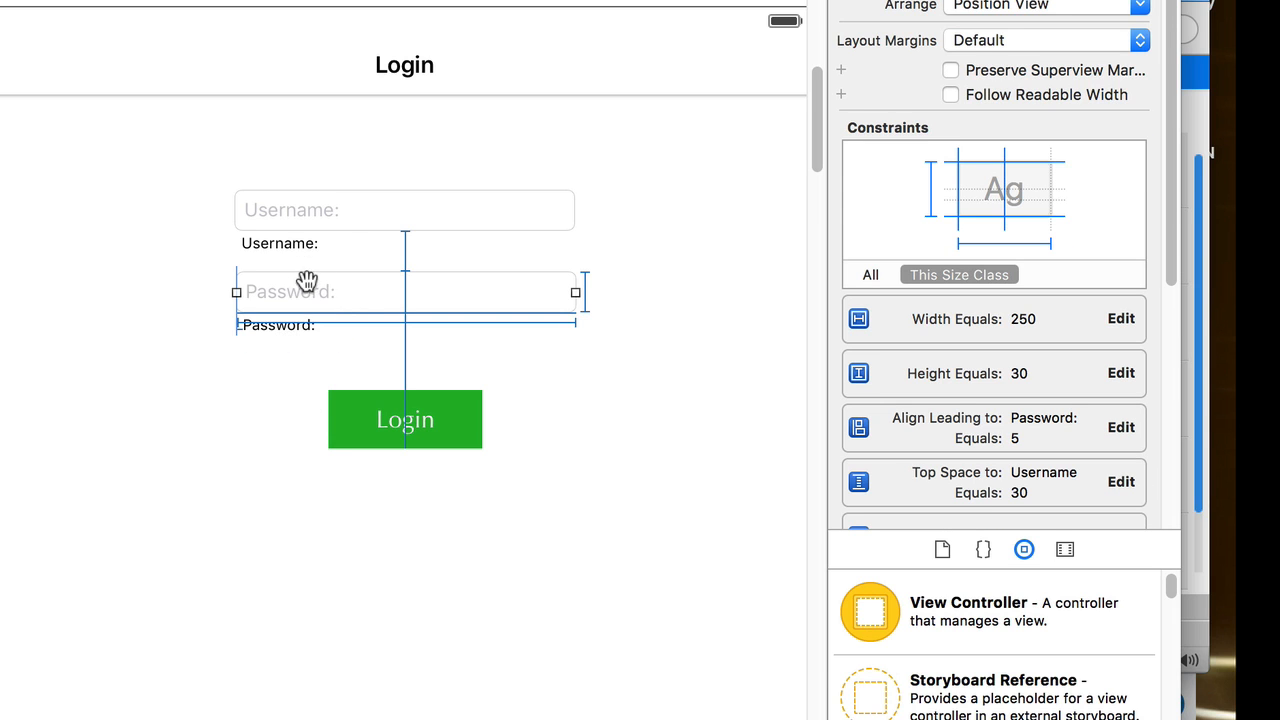
pyautogui.click(286, 243)
pyautogui.click(286, 208)
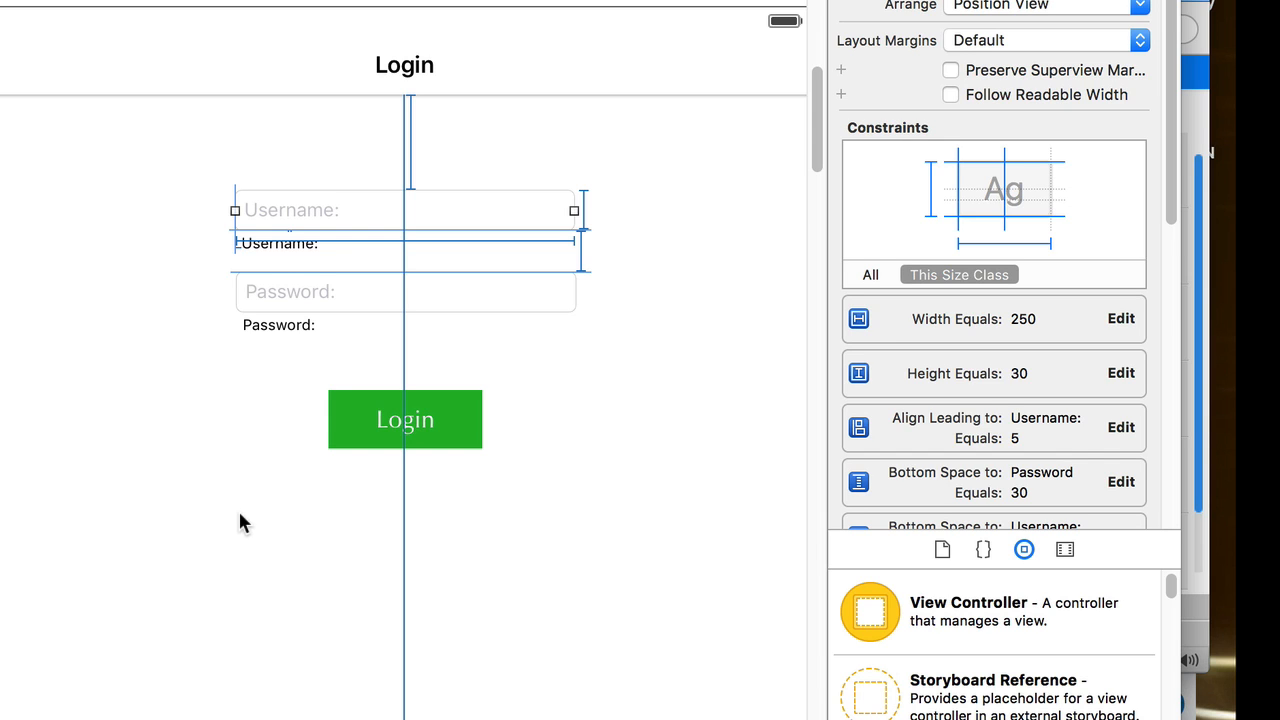
pyautogui.click(175, 505)
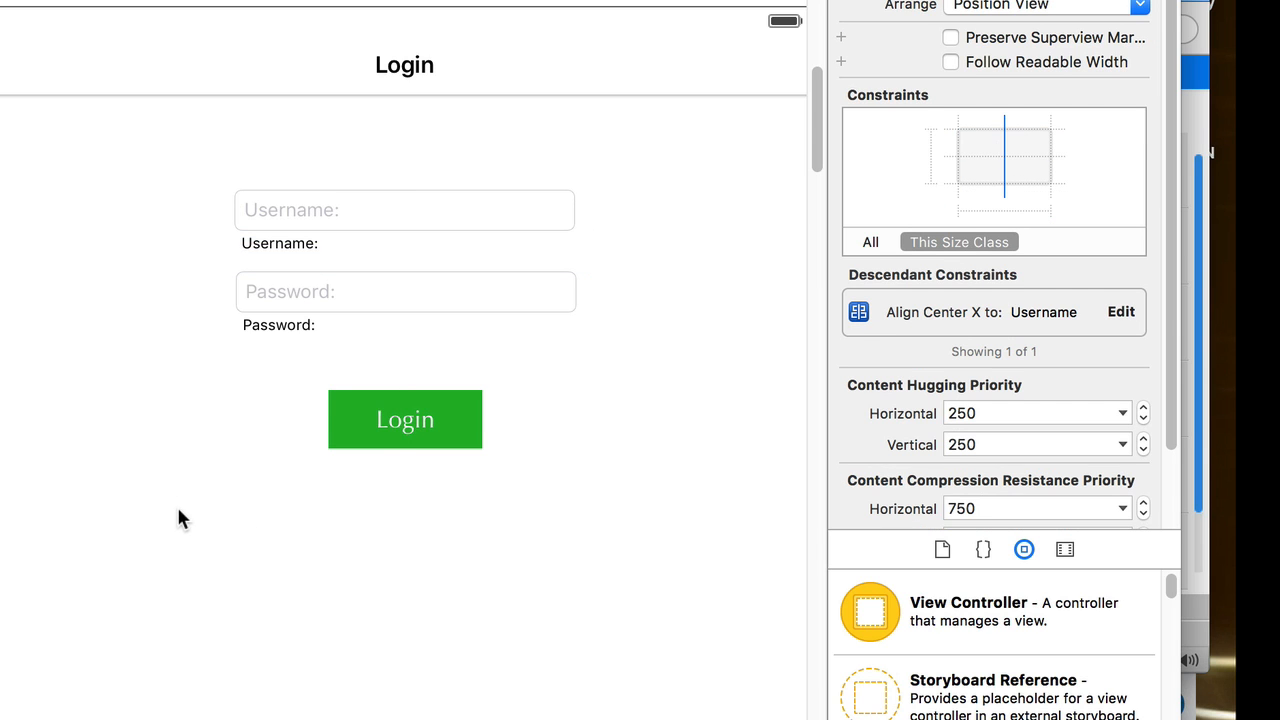
# - Delete the Login button's vertical spacing constraint to the bottom layout guide
pyautogui.click(384, 430)
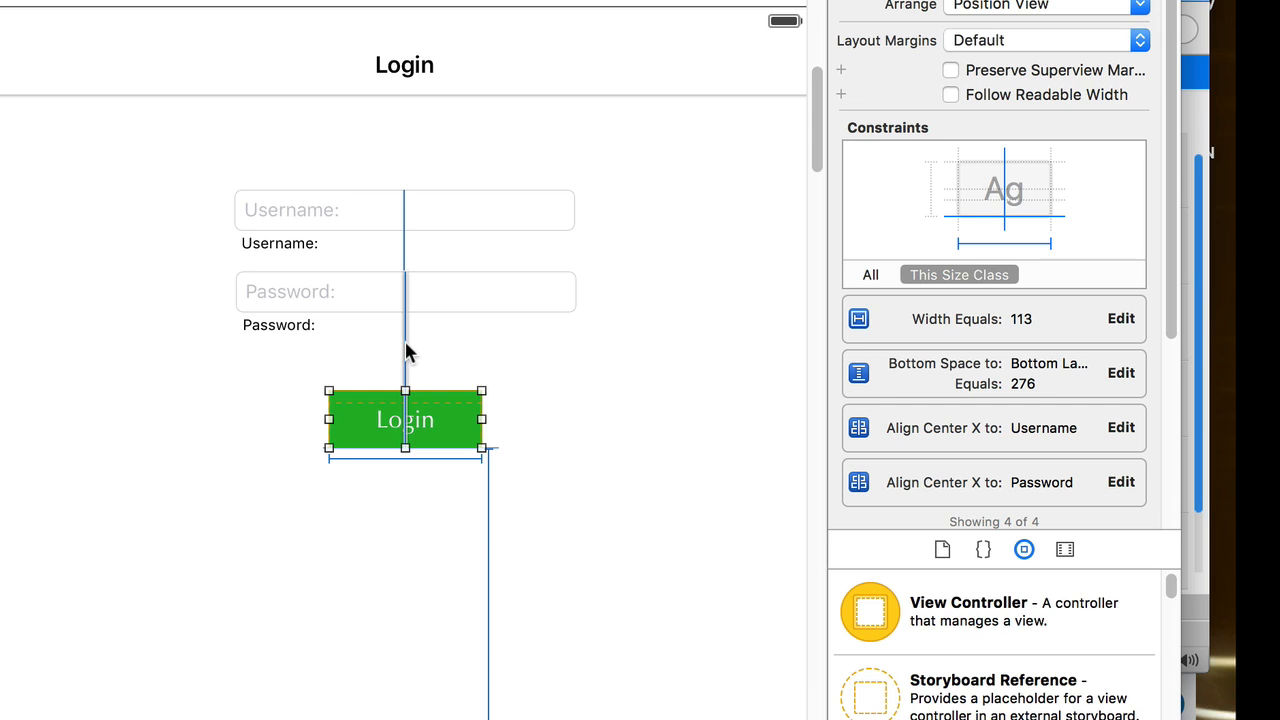
pyautogui.click(489, 546)
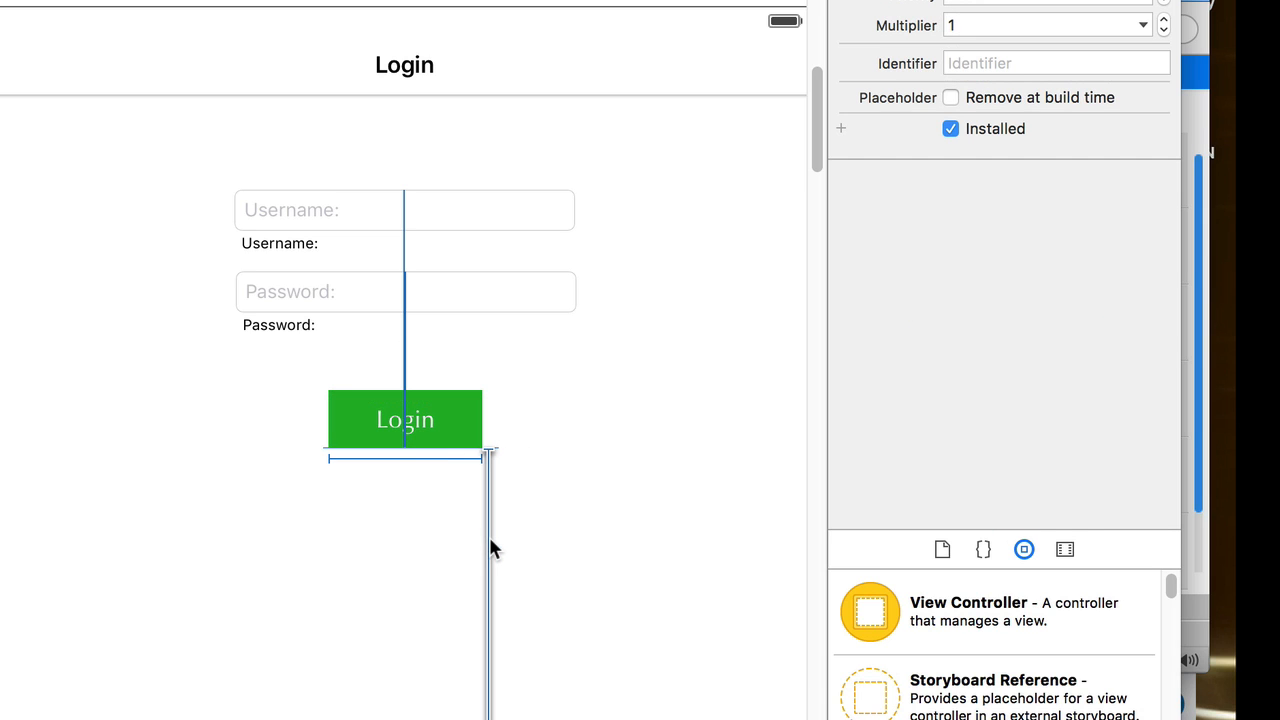
pyautogui.press('BackSpace')
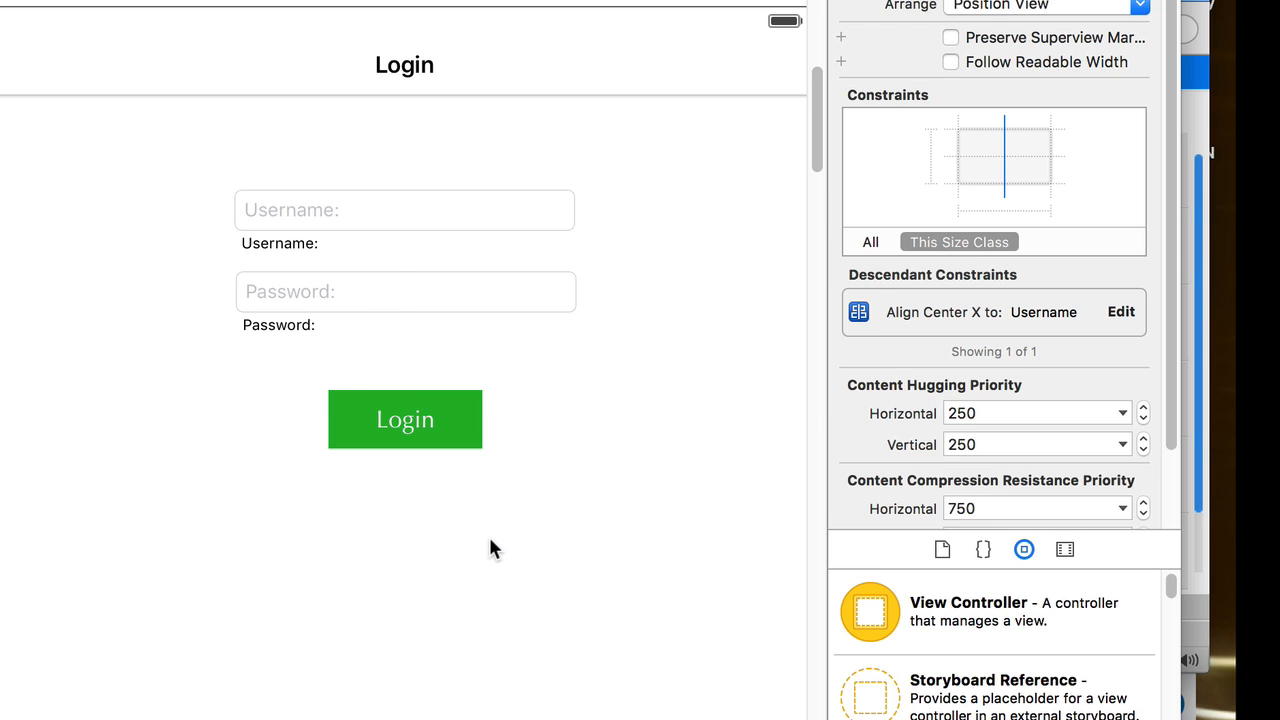
# - Try to add a vertical spacing constraint from the Login button to the password text field
pyautogui.click(412, 440)
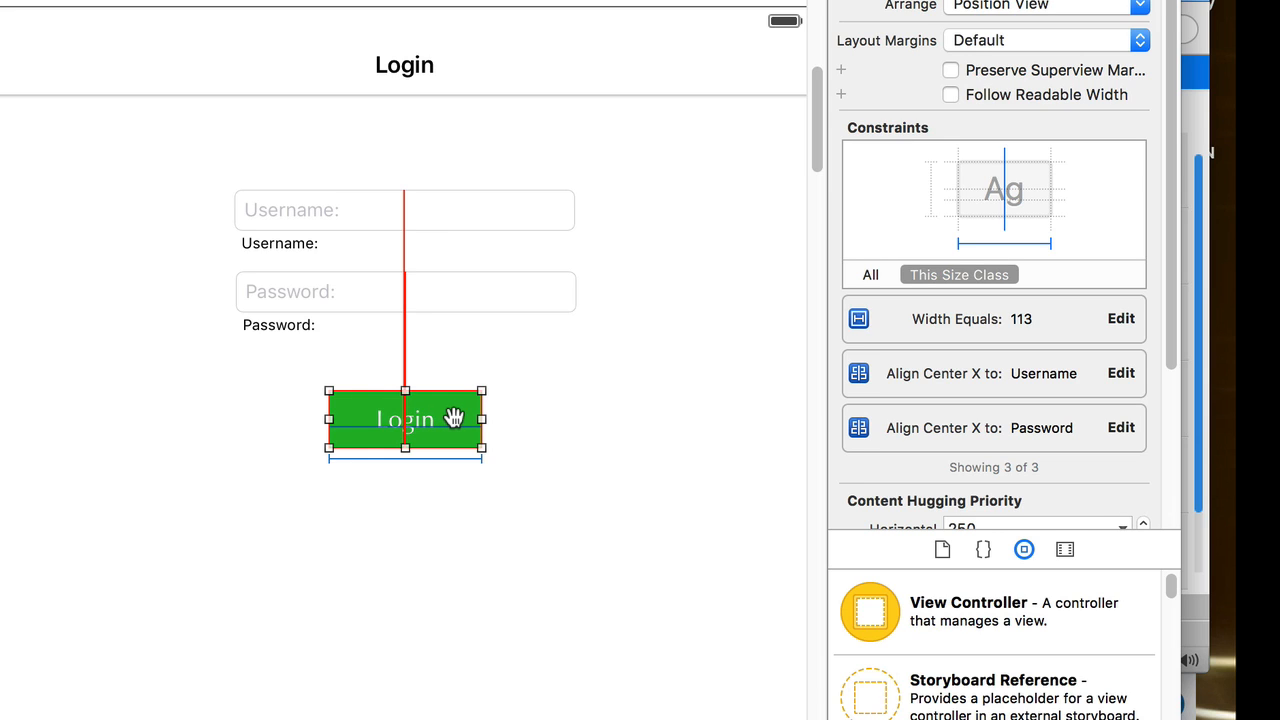
pyautogui.moveTo(454, 417); pyautogui.dragTo(458, 296)
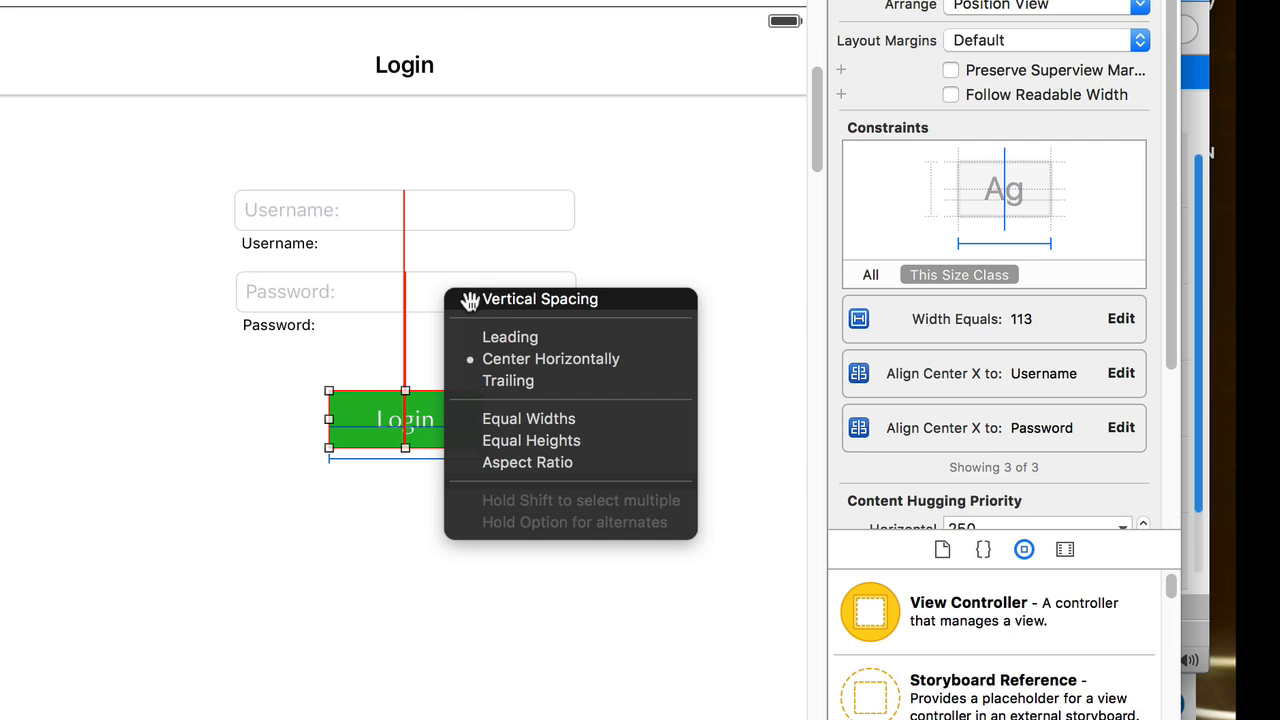
pyautogui.click(493, 307)
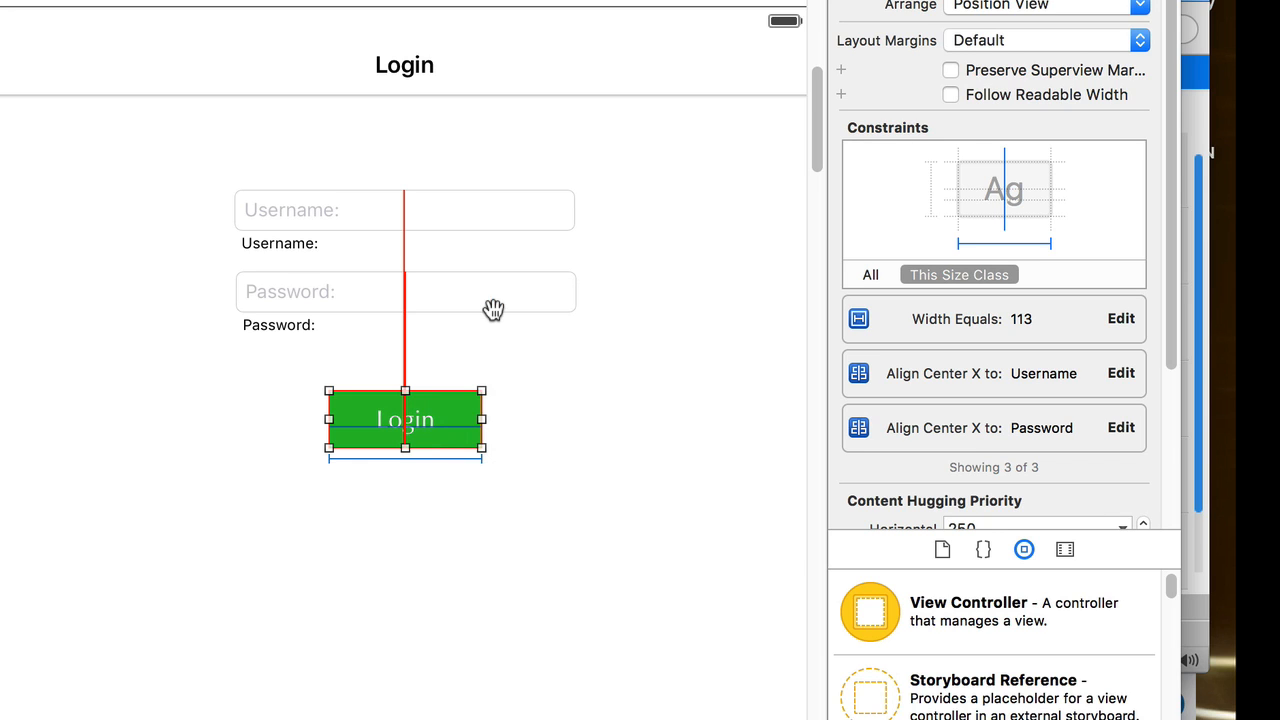
pyautogui.moveTo(449, 419); pyautogui.dragTo(452, 290)
pyautogui.click(484, 295)
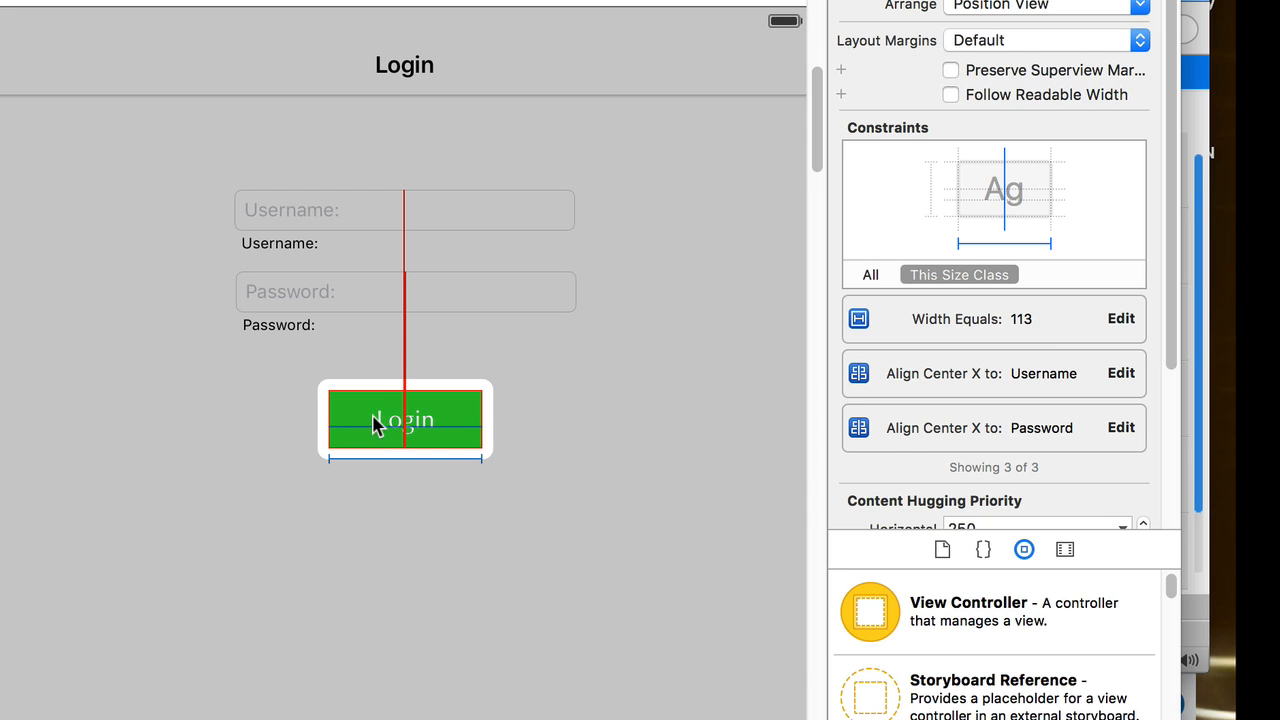
pyautogui.moveTo(375, 418); pyautogui.dragTo(376, 294)
pyautogui.click(420, 306)
pyautogui.click(549, 397)
pyautogui.click(440, 425)
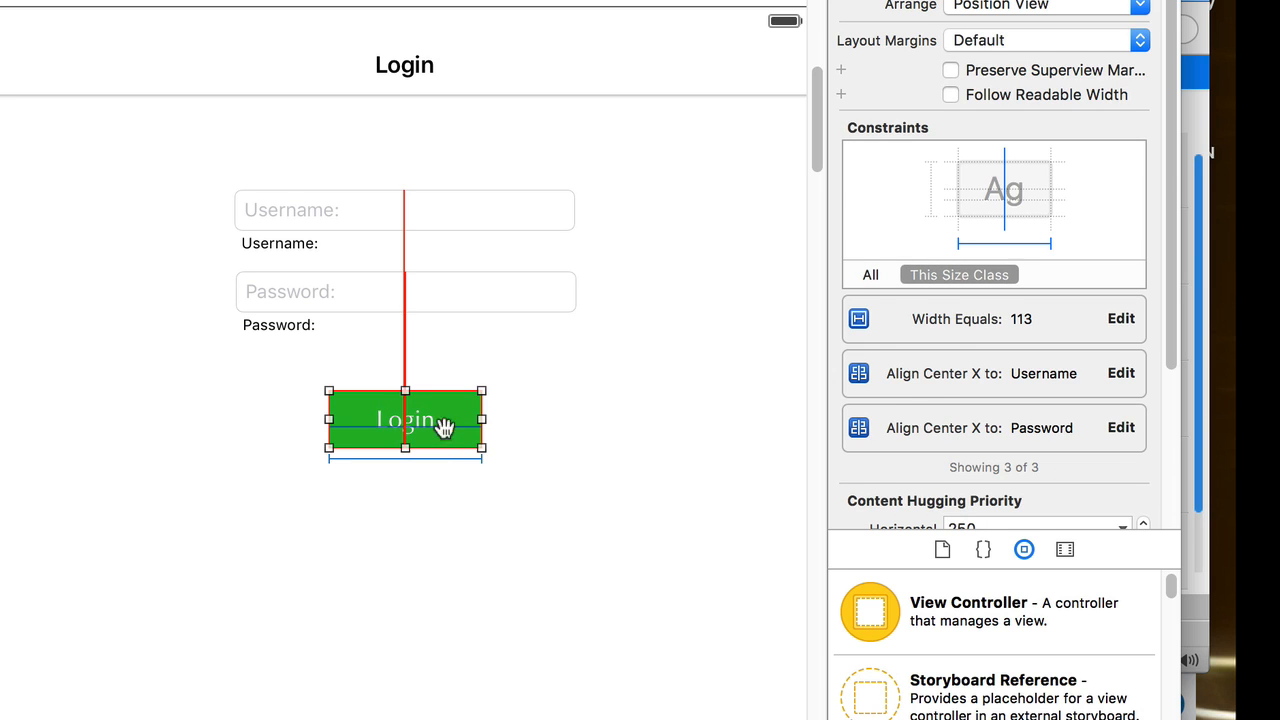
pyautogui.moveTo(449, 400); pyautogui.dragTo(470, 297)
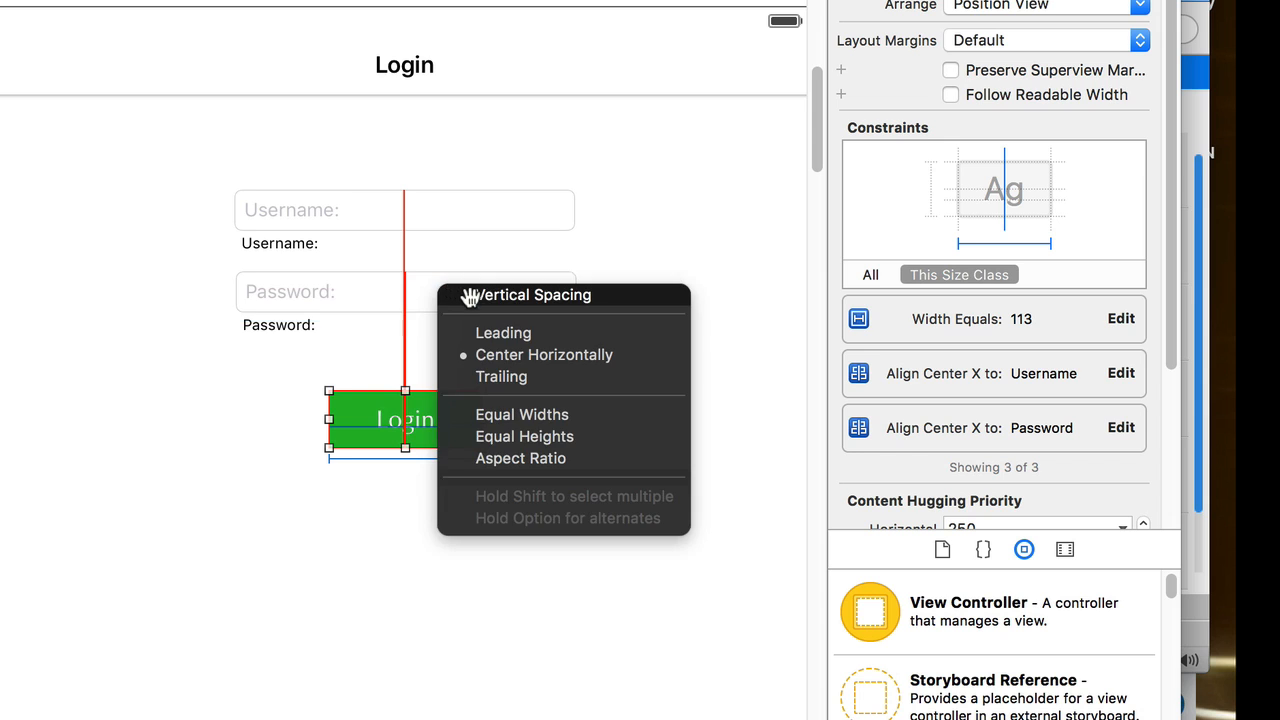
pyautogui.click(506, 294)
pyautogui.click(300, 408)
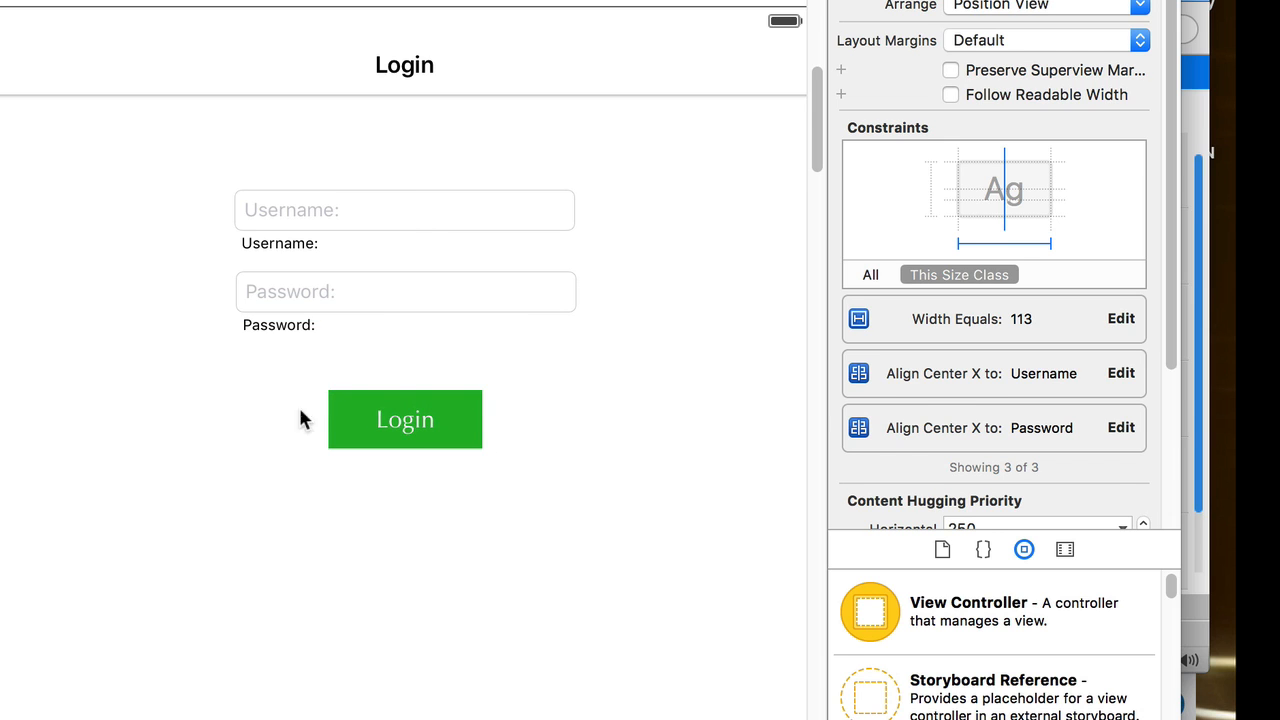
# - Try to add a vertical spacing constraint from the Login button to the Password label
pyautogui.click(400, 420)
pyautogui.moveTo(400, 425); pyautogui.dragTo(286, 325)
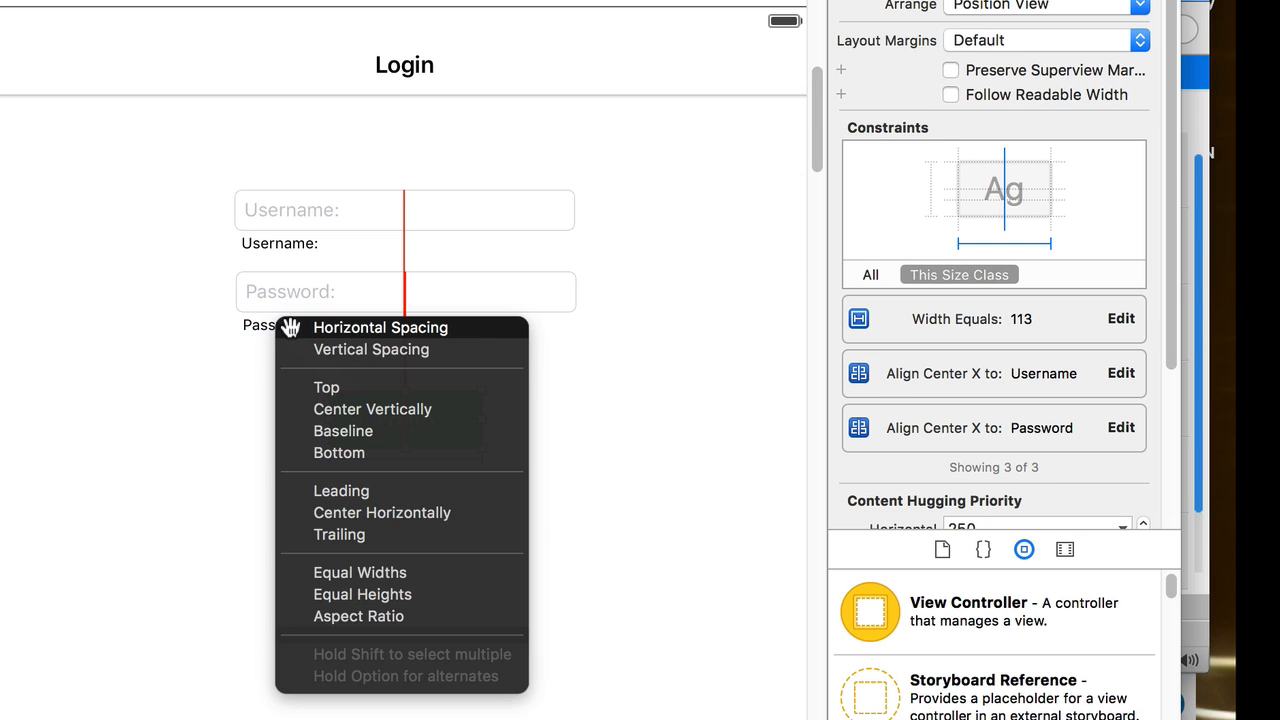
pyautogui.click(353, 350)
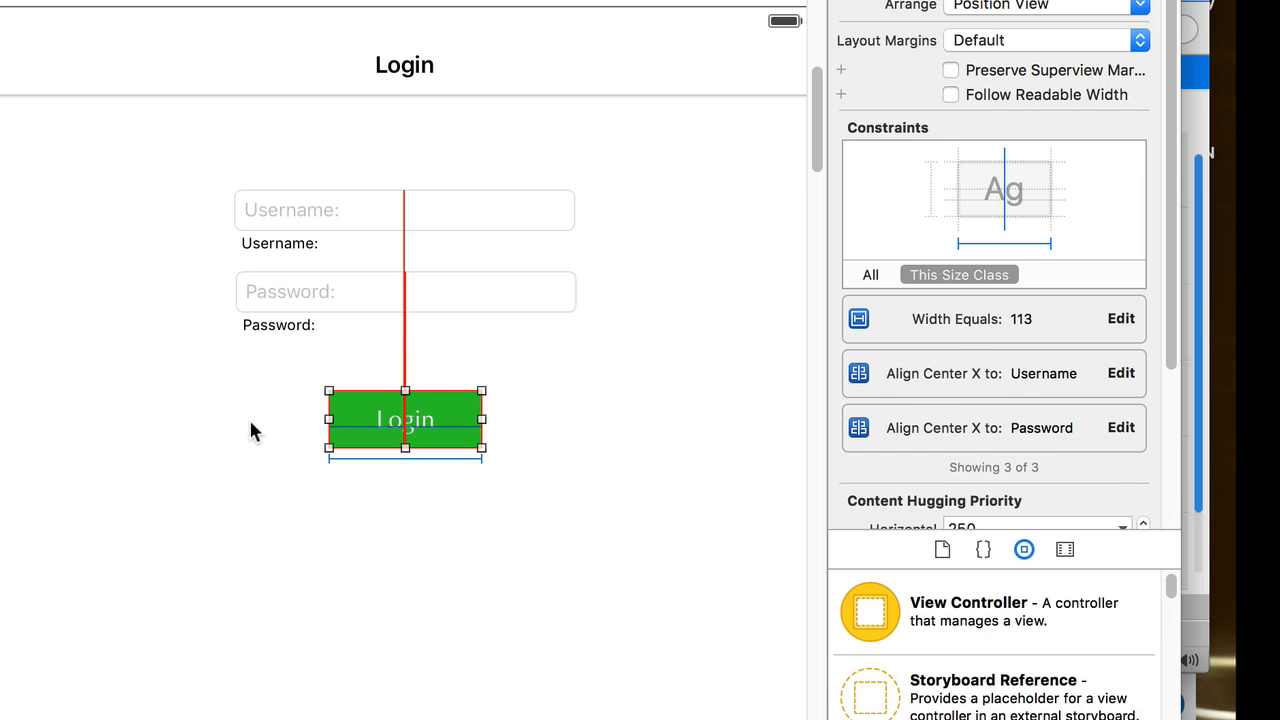
pyautogui.click(250, 420)
# - Retry the vertical spacing constraint from the Login button to the password text field and update the button's constraints
pyautogui.click(383, 420)
pyautogui.moveTo(458, 423); pyautogui.dragTo(463, 292)
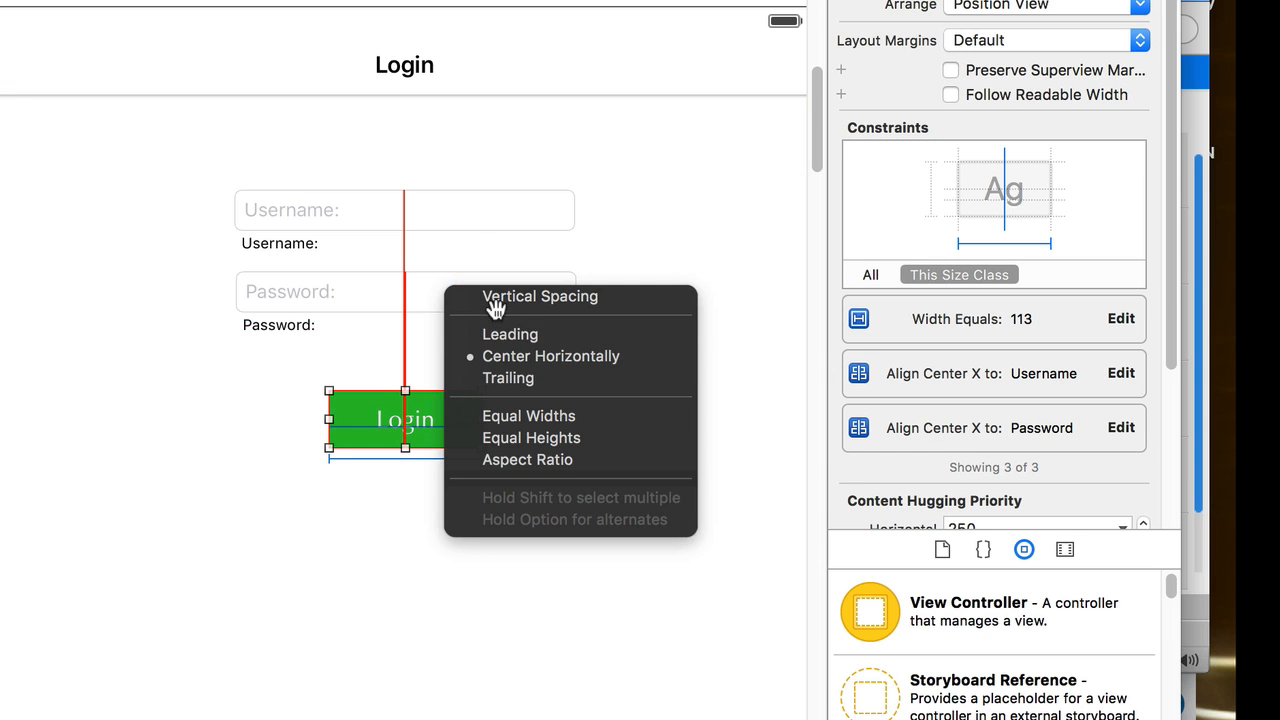
pyautogui.click(498, 300)
pyautogui.click(592, 408)
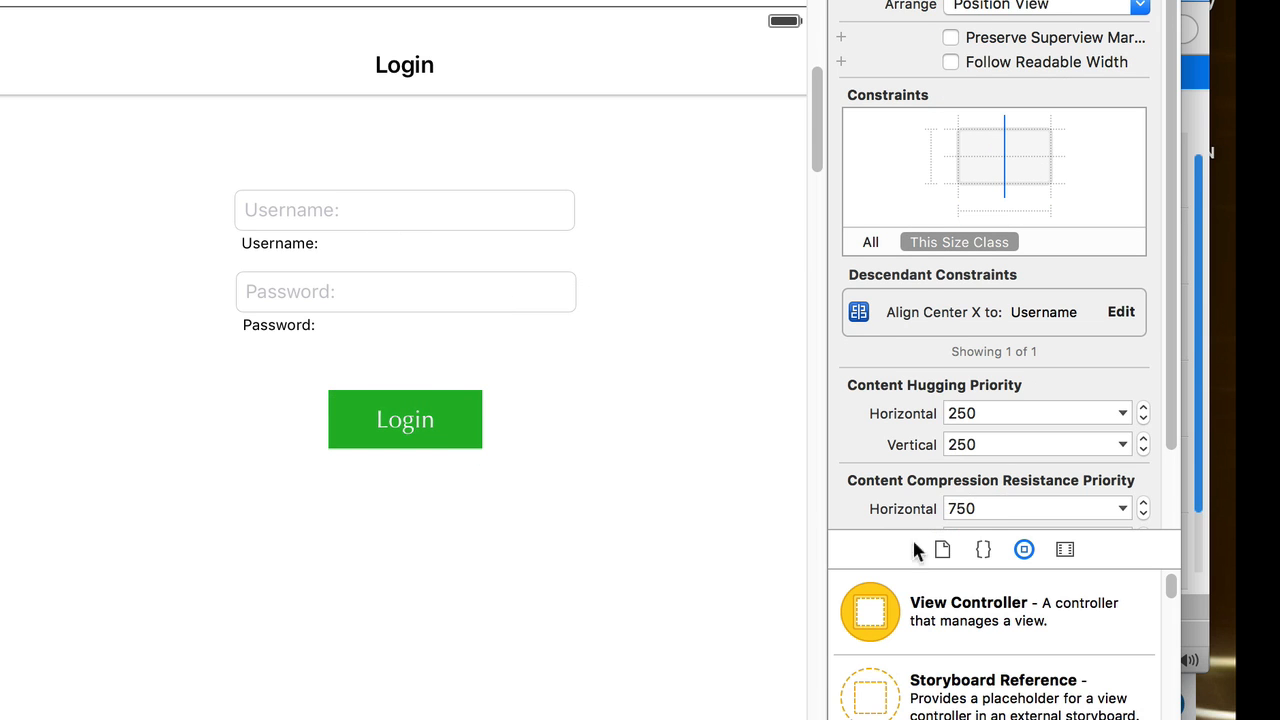
pyautogui.click(440, 430)
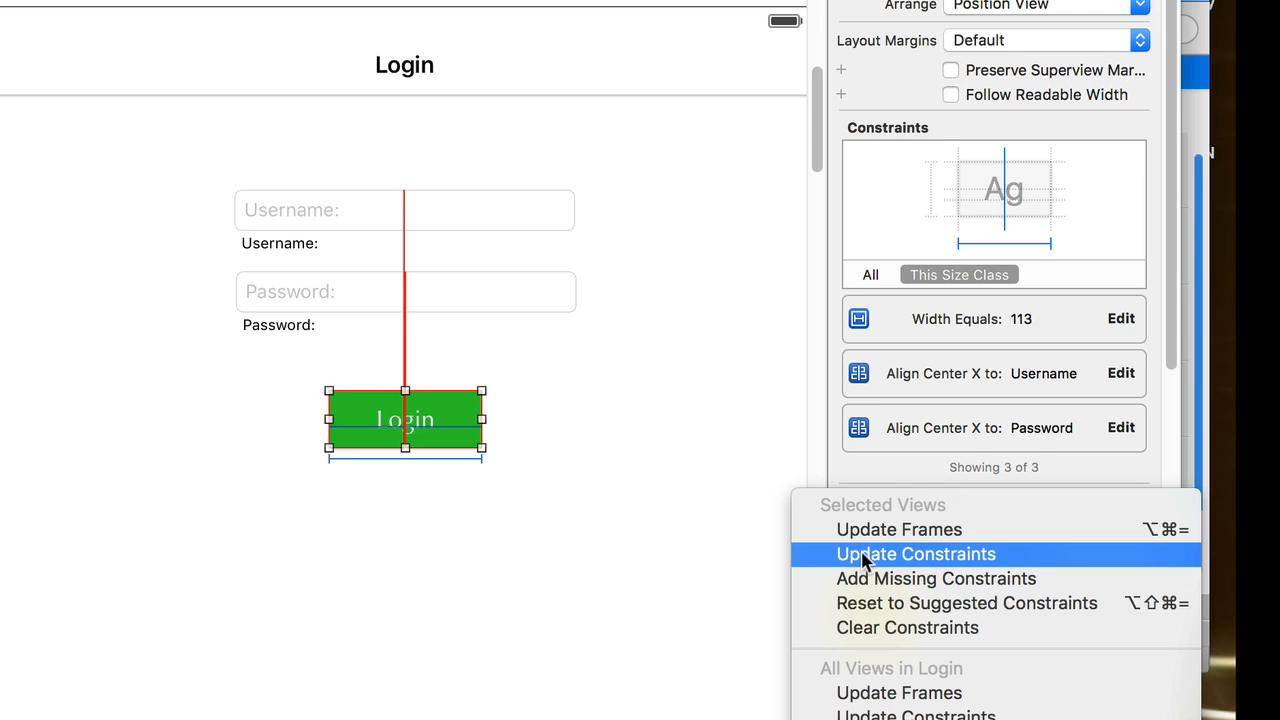
pyautogui.click(862, 557)
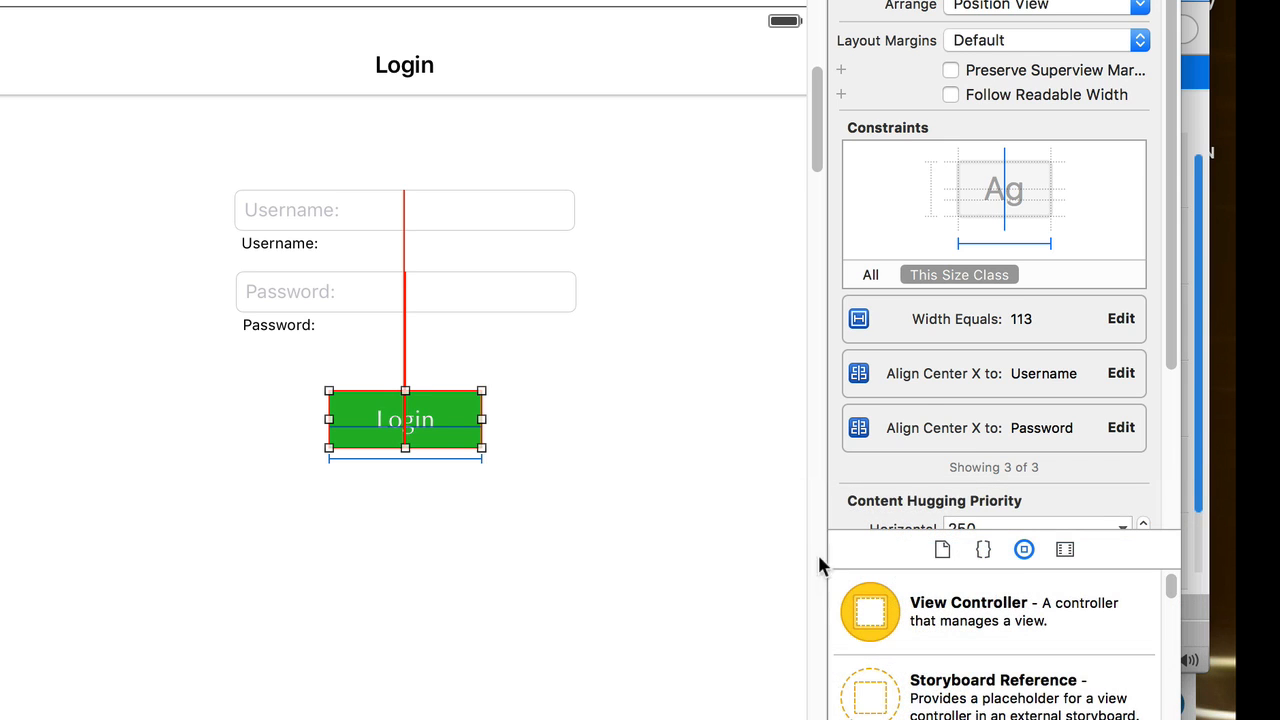
pyautogui.click(615, 525)
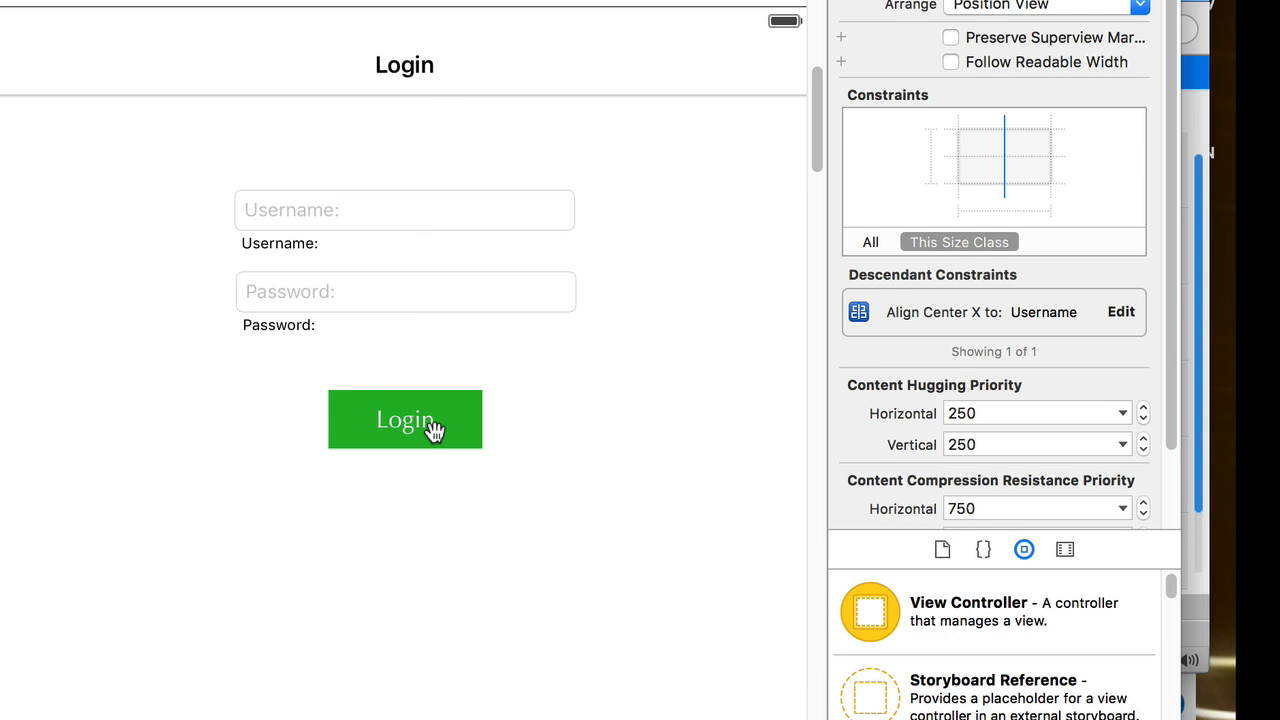
# - Delete the Login button's horizontal center alignment constraints to the password and username text fields
pyautogui.click(433, 428)
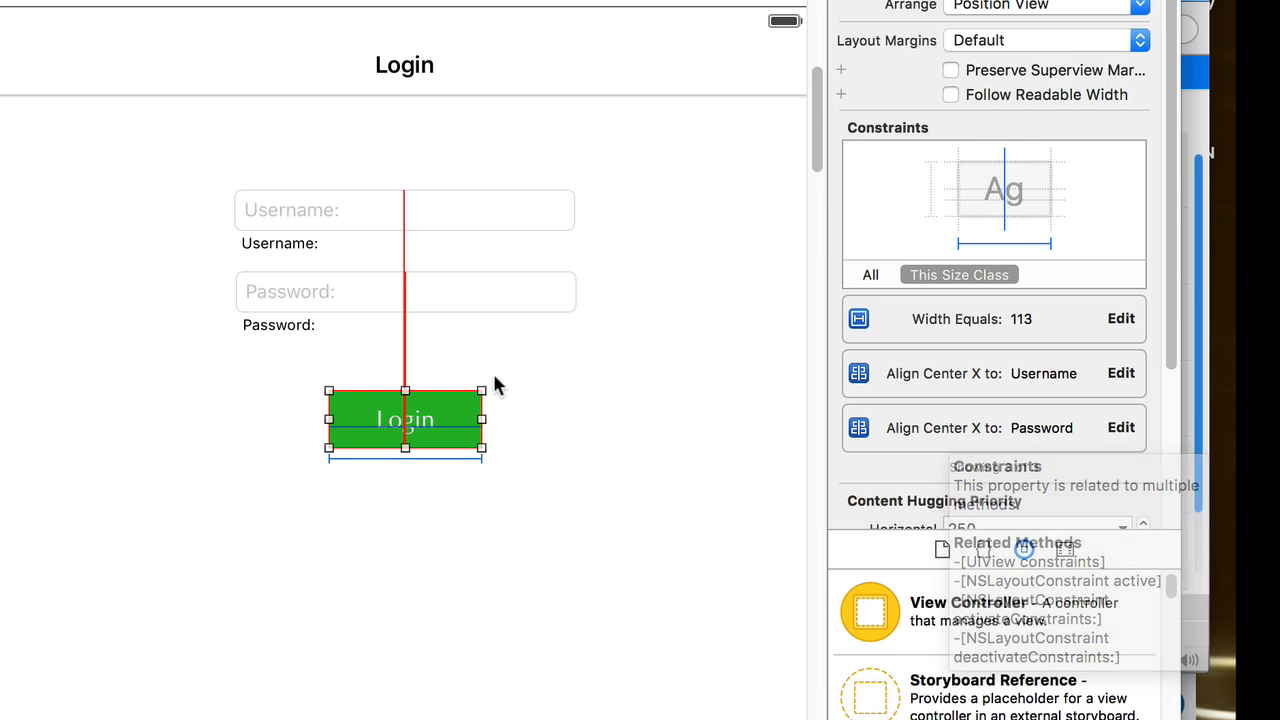
pyautogui.click(405, 364)
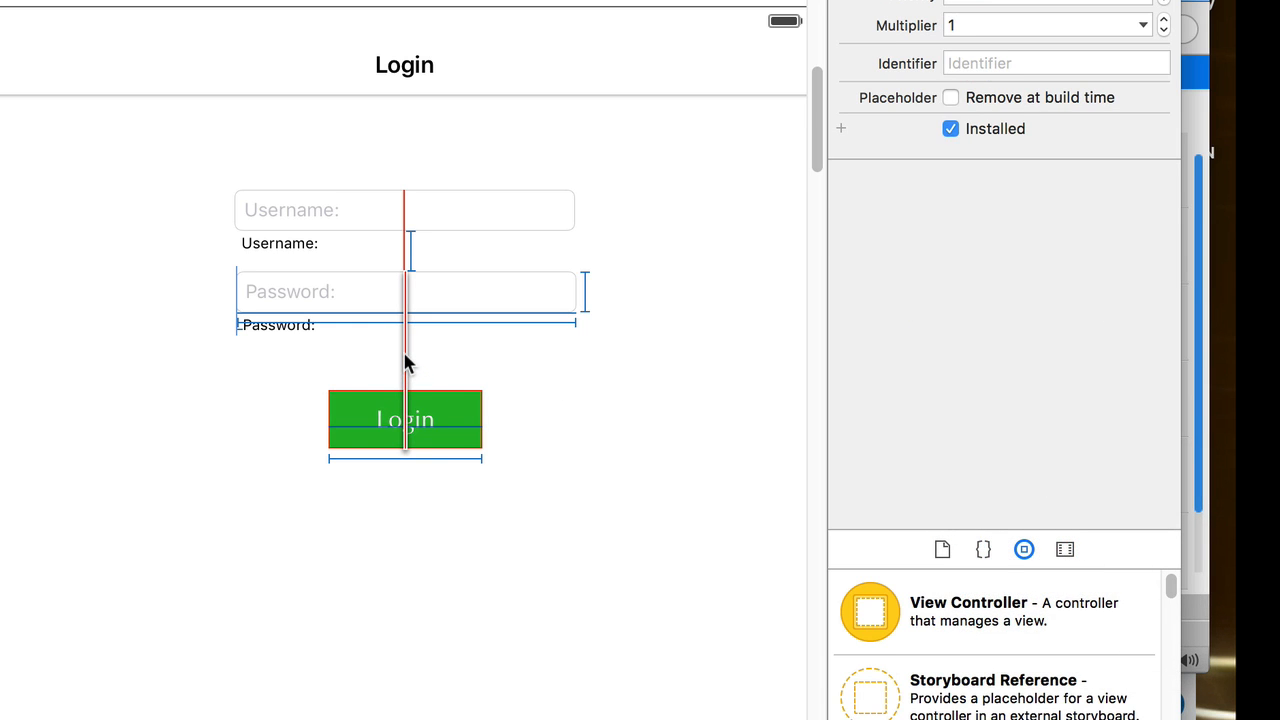
pyautogui.click(404, 364)
pyautogui.click(400, 406)
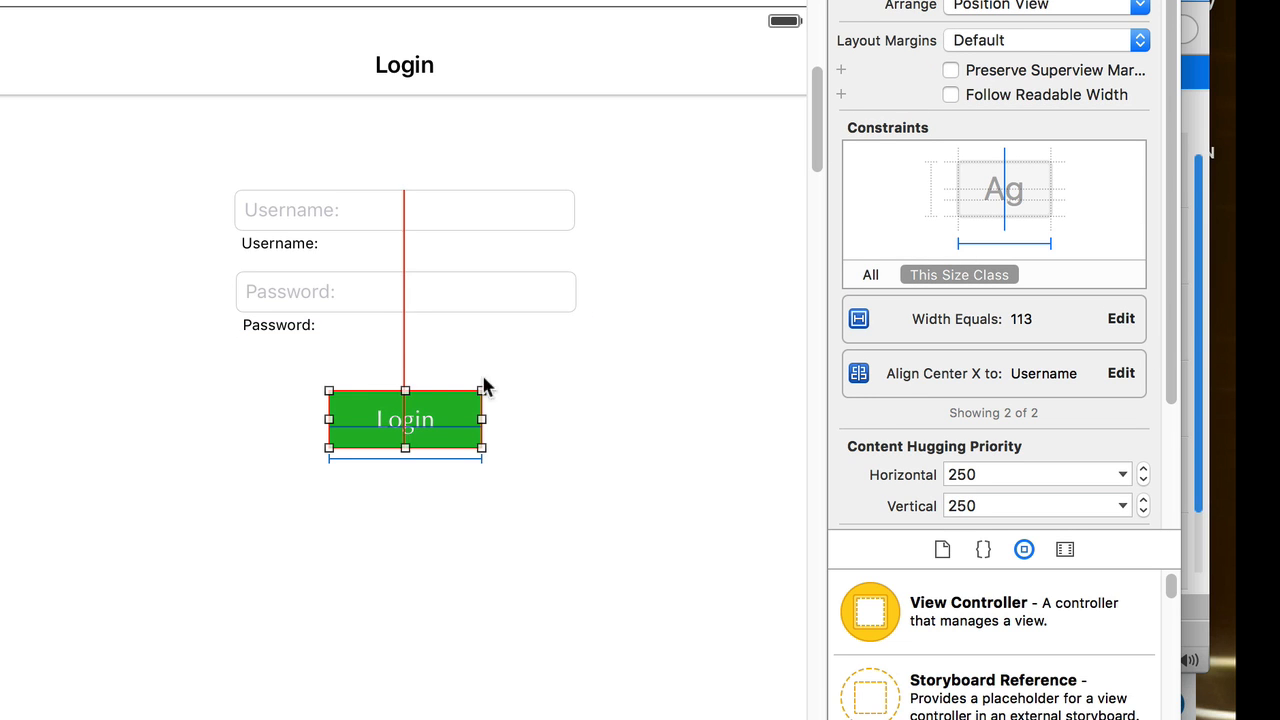
pyautogui.click(405, 338)
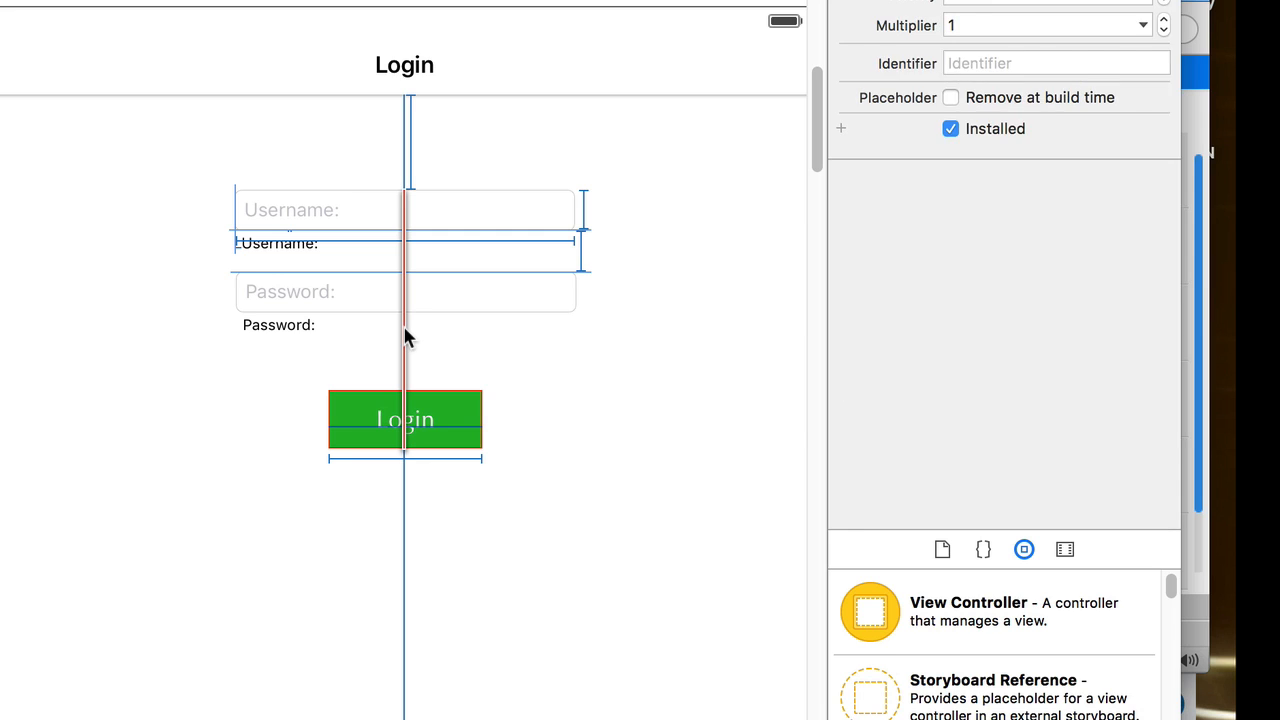
pyautogui.click(420, 360)
# - Try again to add vertical spacing between the Login button and the password text field
pyautogui.click(404, 440)
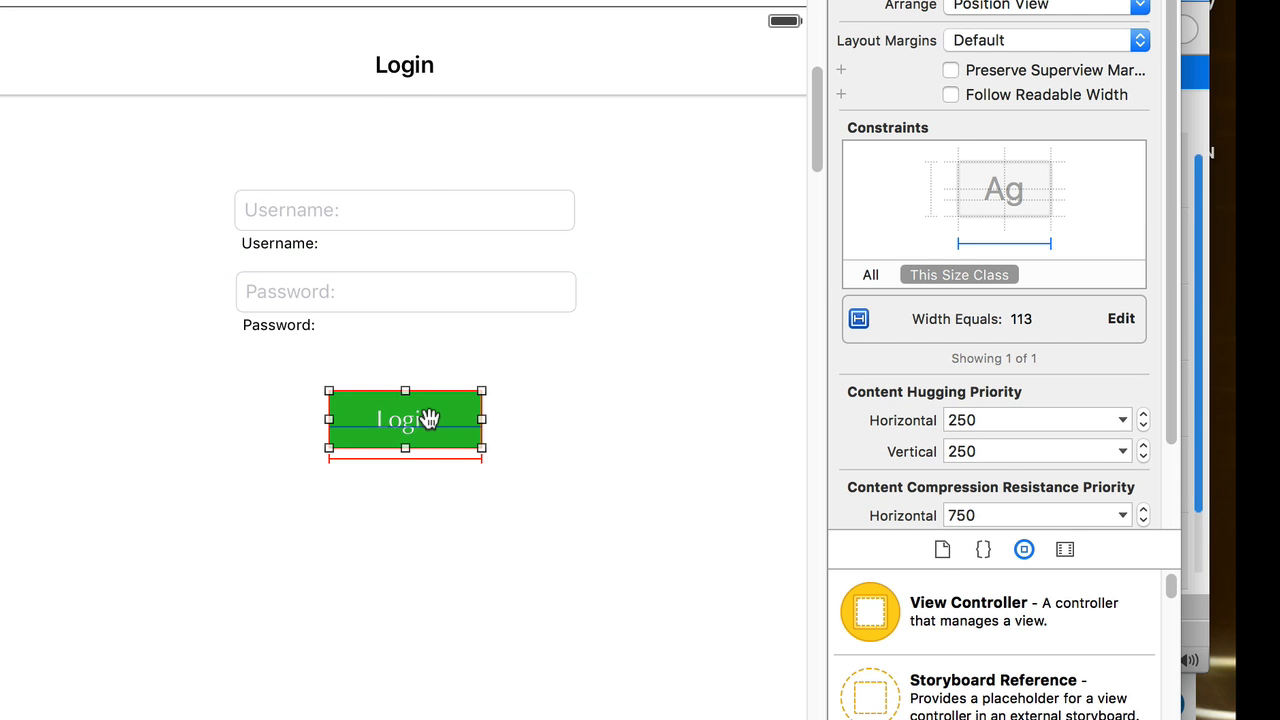
pyautogui.moveTo(427, 419); pyautogui.dragTo(429, 289)
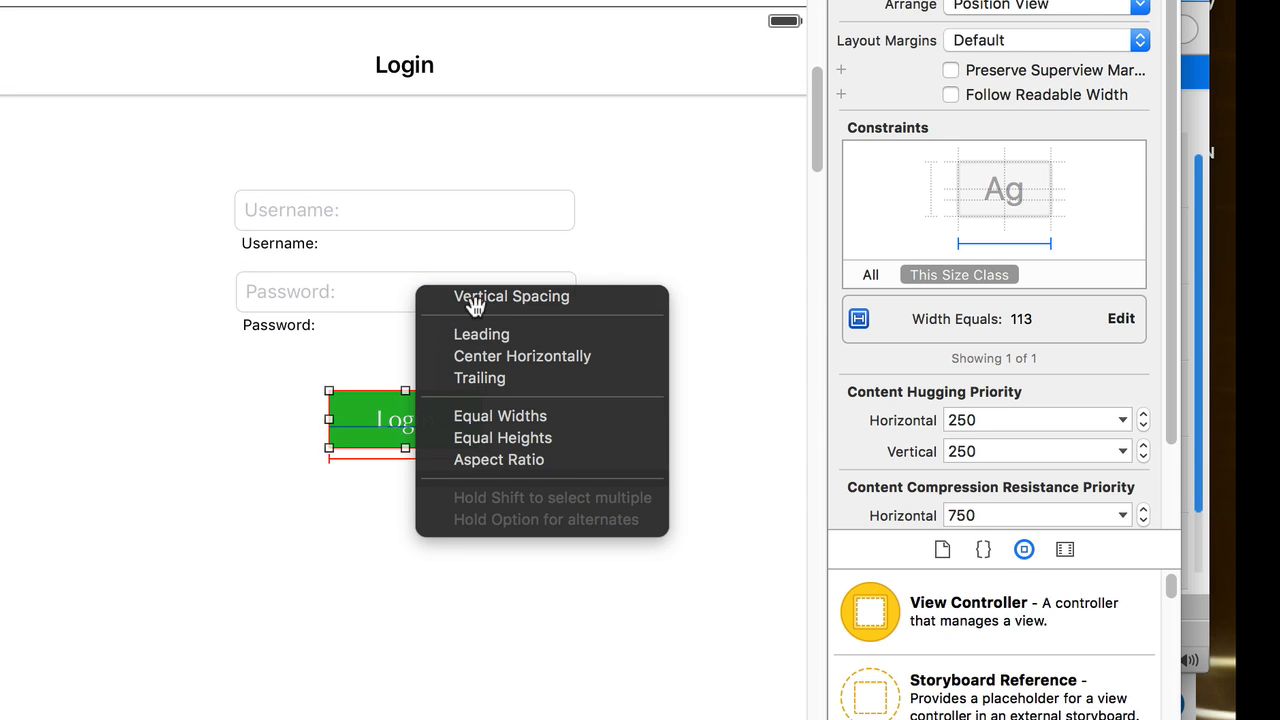
pyautogui.click(474, 303)
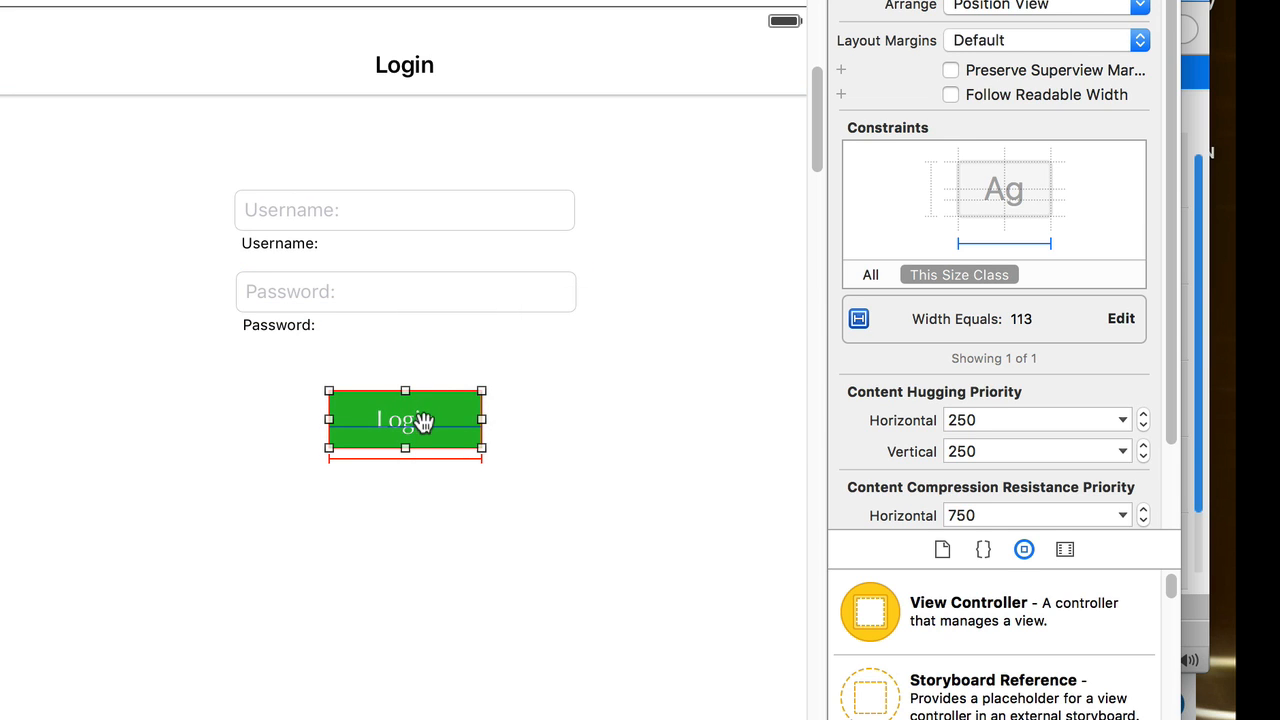
pyautogui.click(566, 408)
# - Add a constraint that centers the Login button horizontally in its container
pyautogui.click(433, 419)
pyautogui.moveTo(433, 419); pyautogui.dragTo(390, 120)
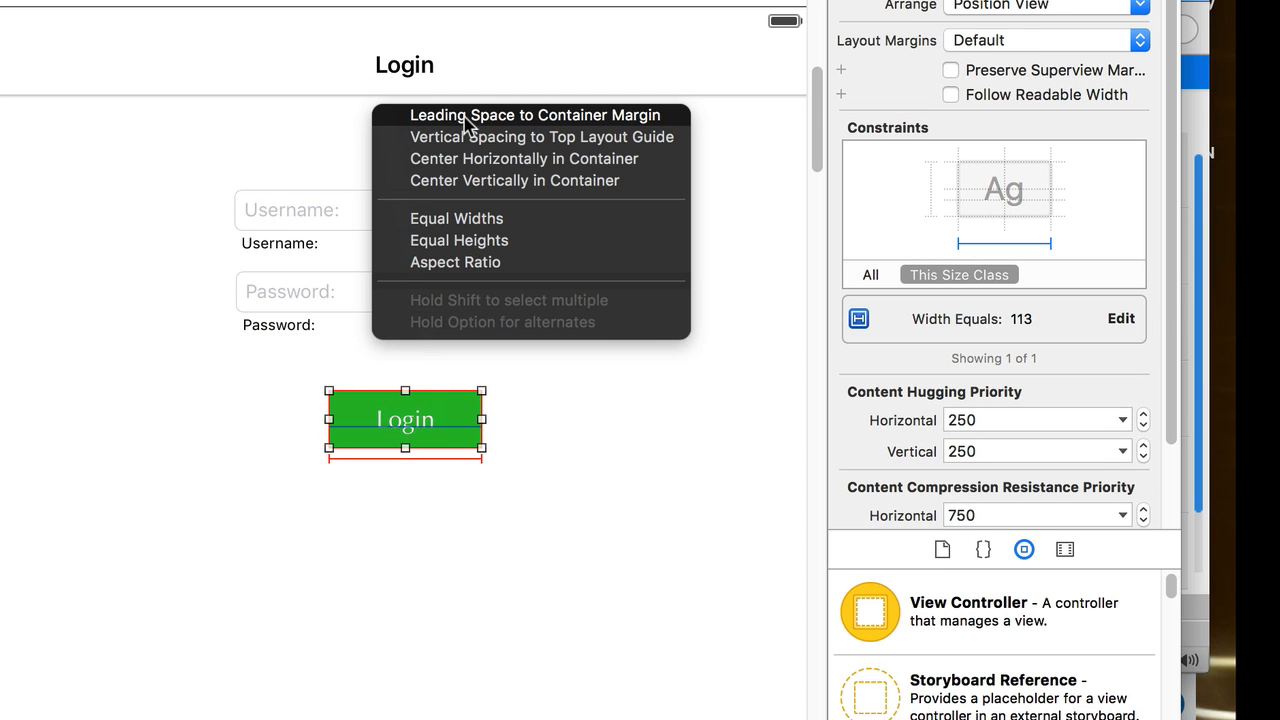
pyautogui.click(516, 162)
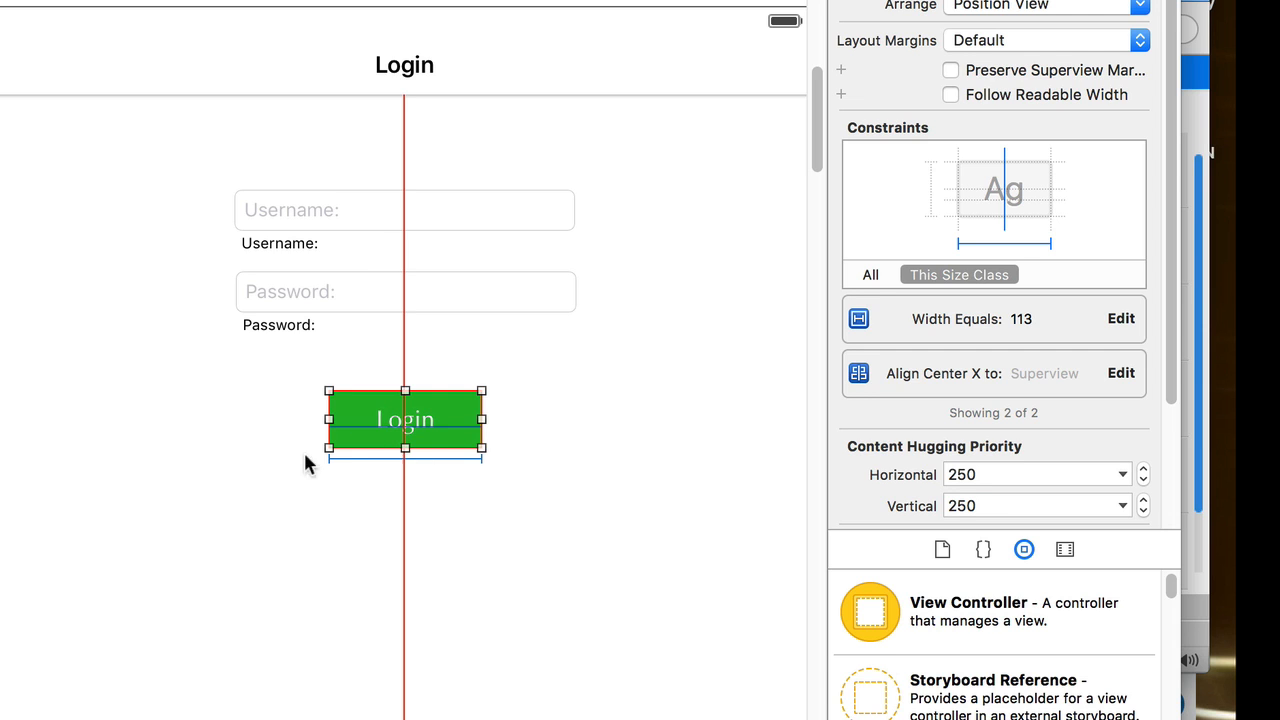
pyautogui.click(540, 517)
# - Try to add vertical spacing constraints from the Login button to the password text field and the Password label
pyautogui.moveTo(433, 426); pyautogui.dragTo(443, 290)
pyautogui.click(500, 300)
pyautogui.moveTo(359, 416); pyautogui.dragTo(296, 329)
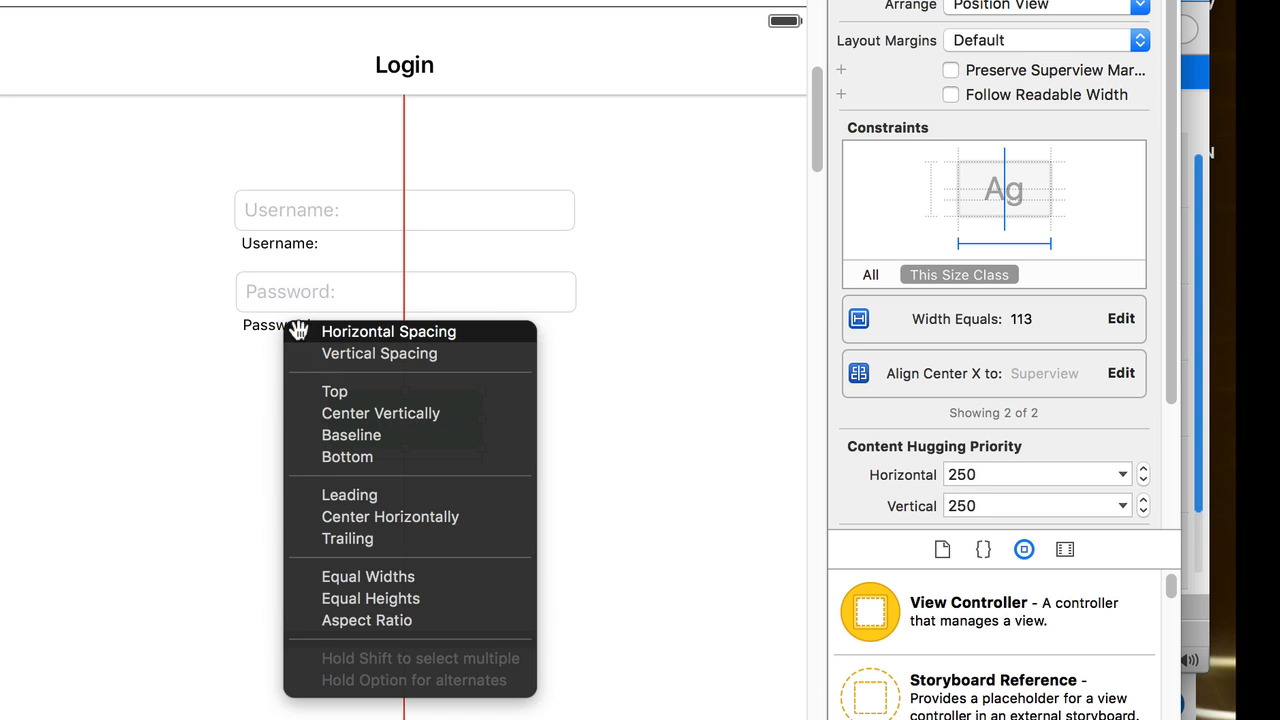
pyautogui.click(389, 356)
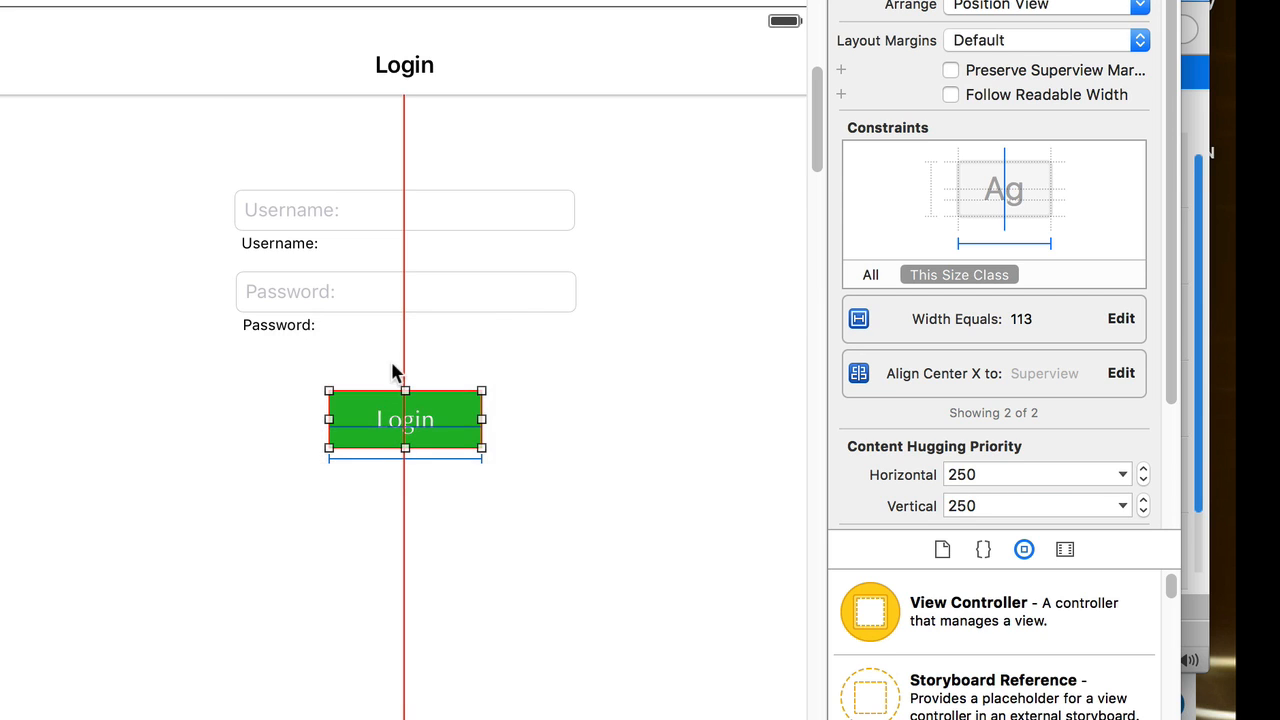
pyautogui.click(595, 390)
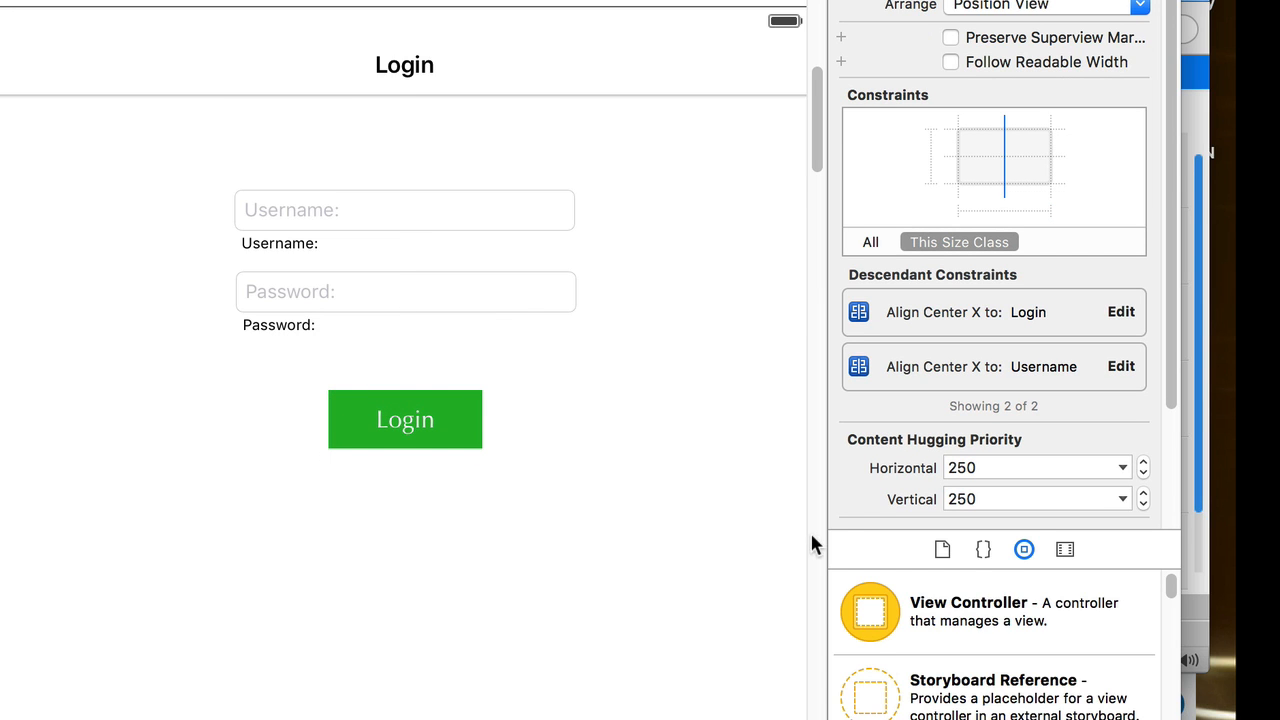
pyautogui.click(398, 430)
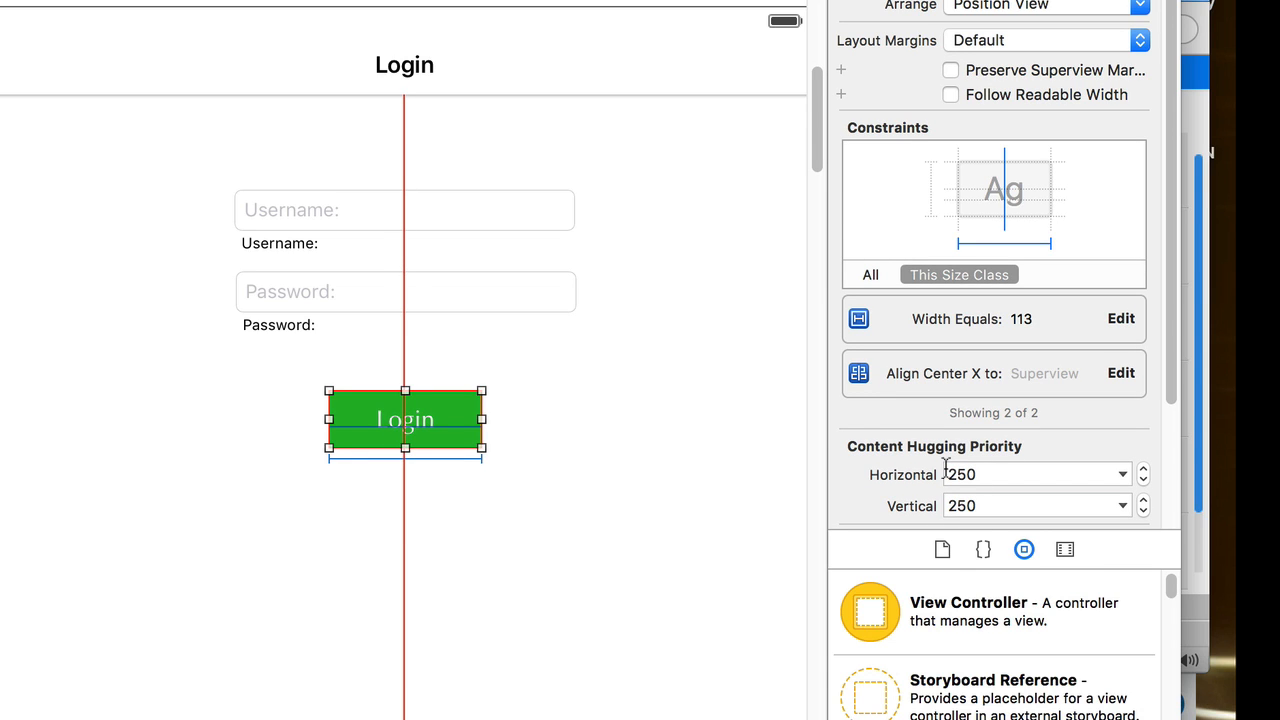
pyautogui.click(611, 387)
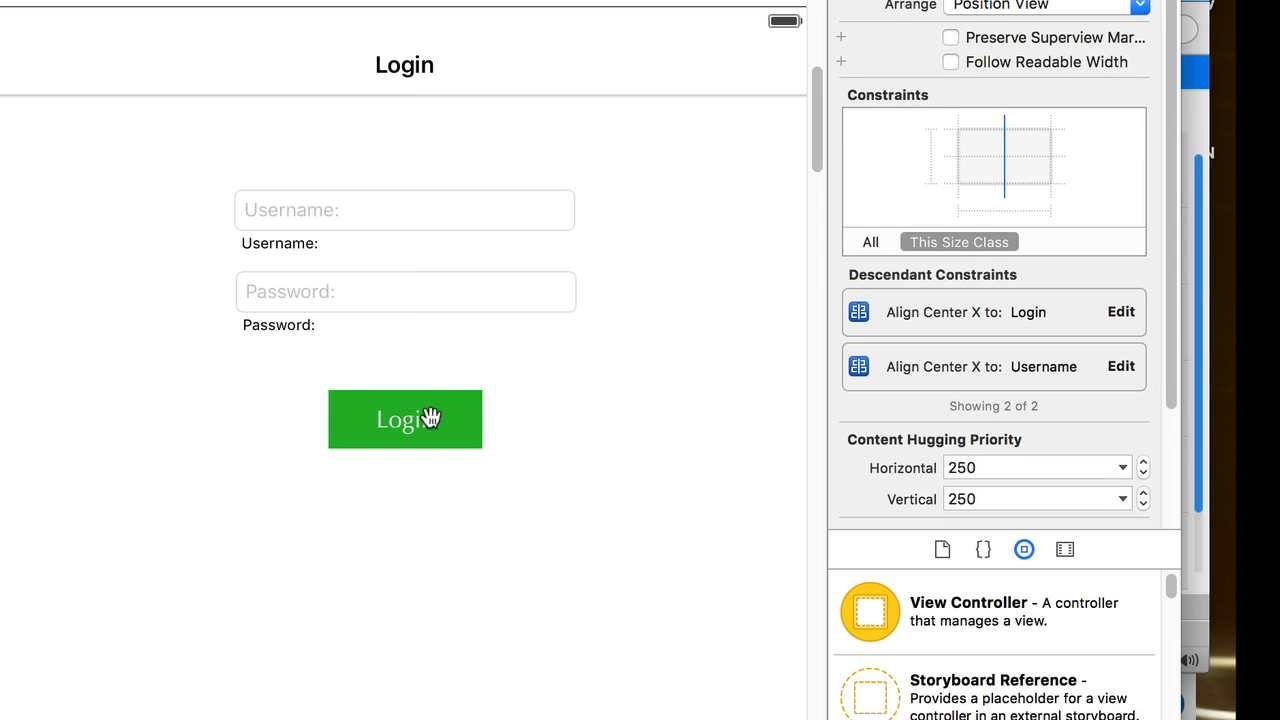
# - Try once more to add a vertical spacing constraint from the Login button to the password text field
pyautogui.moveTo(431, 420); pyautogui.dragTo(448, 291)
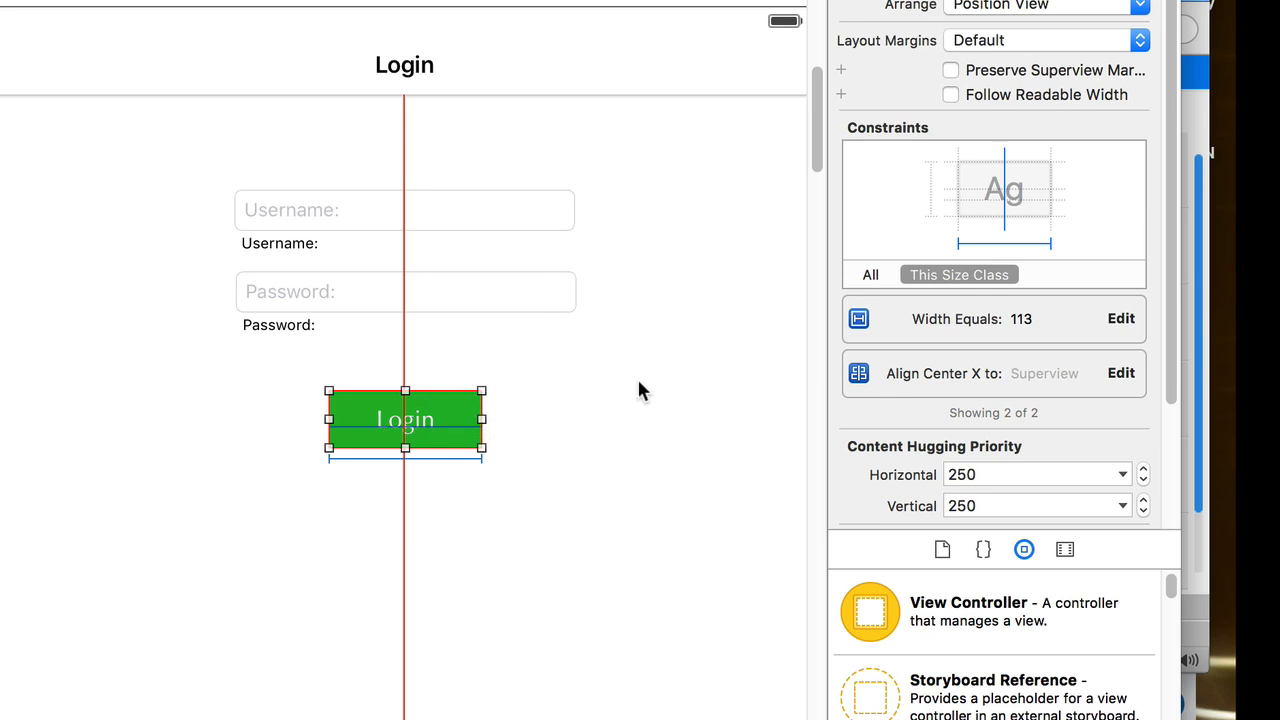
pyautogui.click(641, 380)
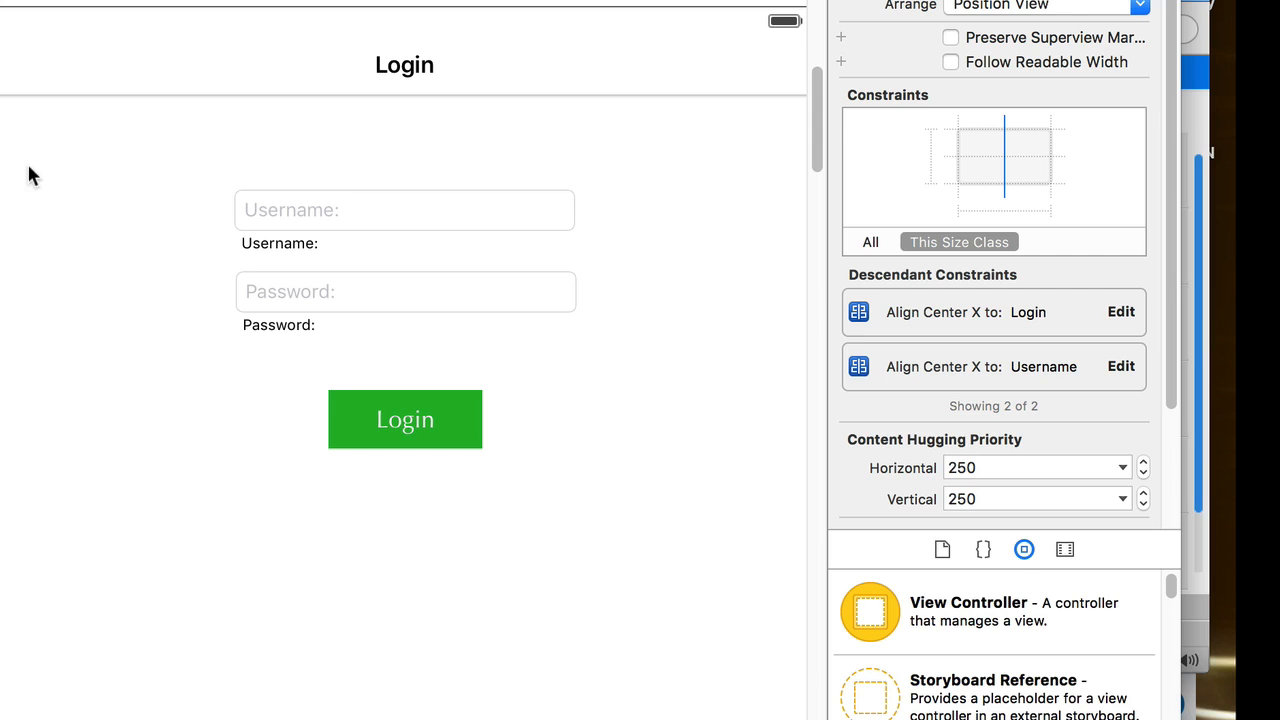
# - Compare the constraints of the username and password text fields and center the password text field horizontally in its container
pyautogui.click(280, 291)
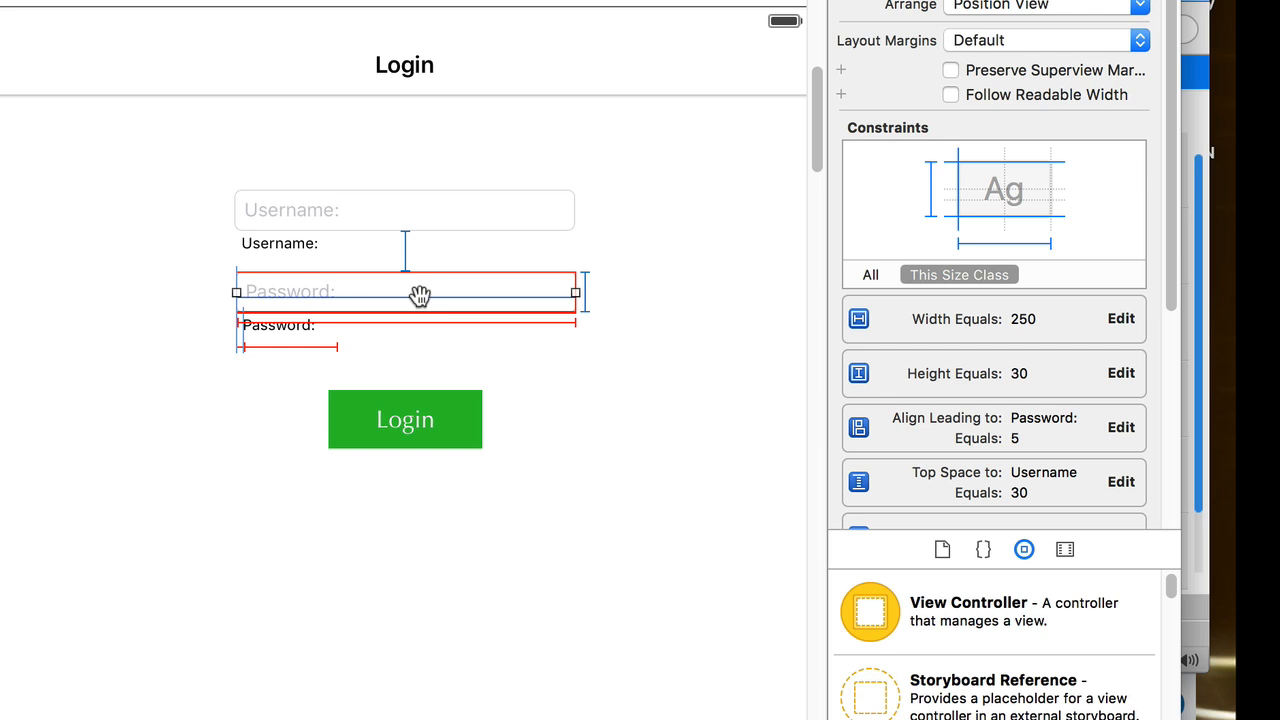
pyautogui.click(432, 210)
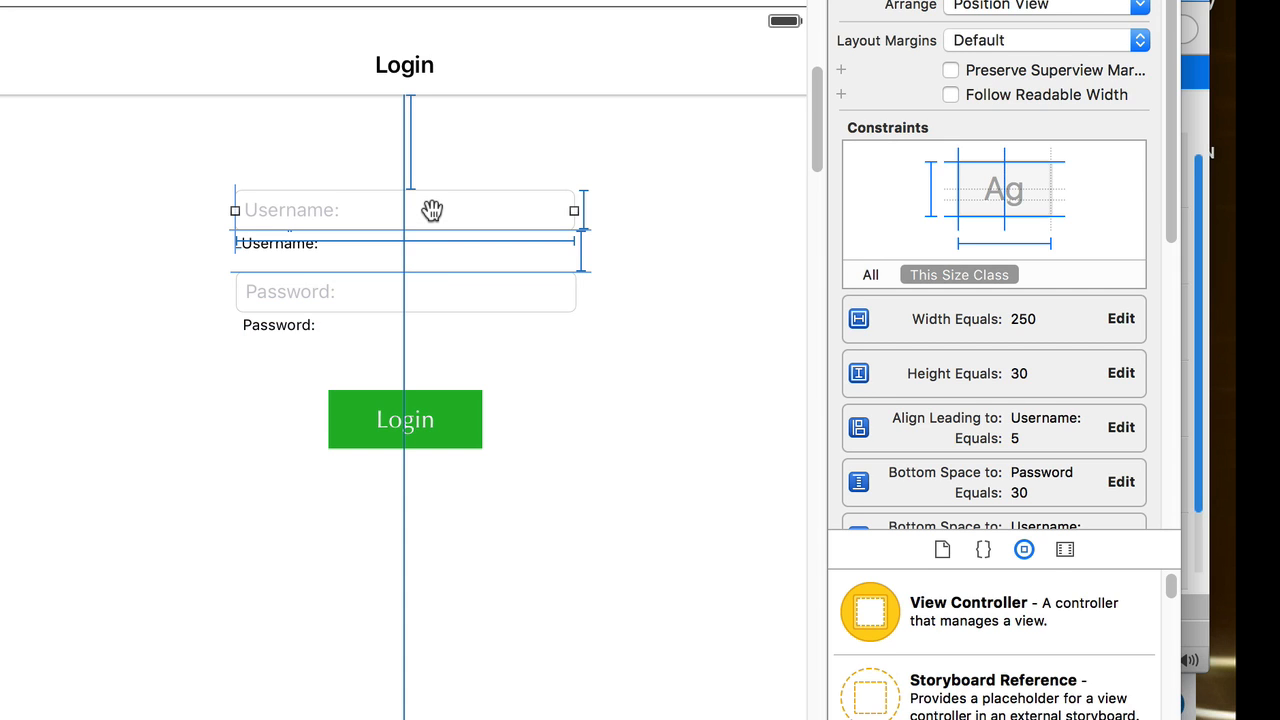
pyautogui.click(440, 301)
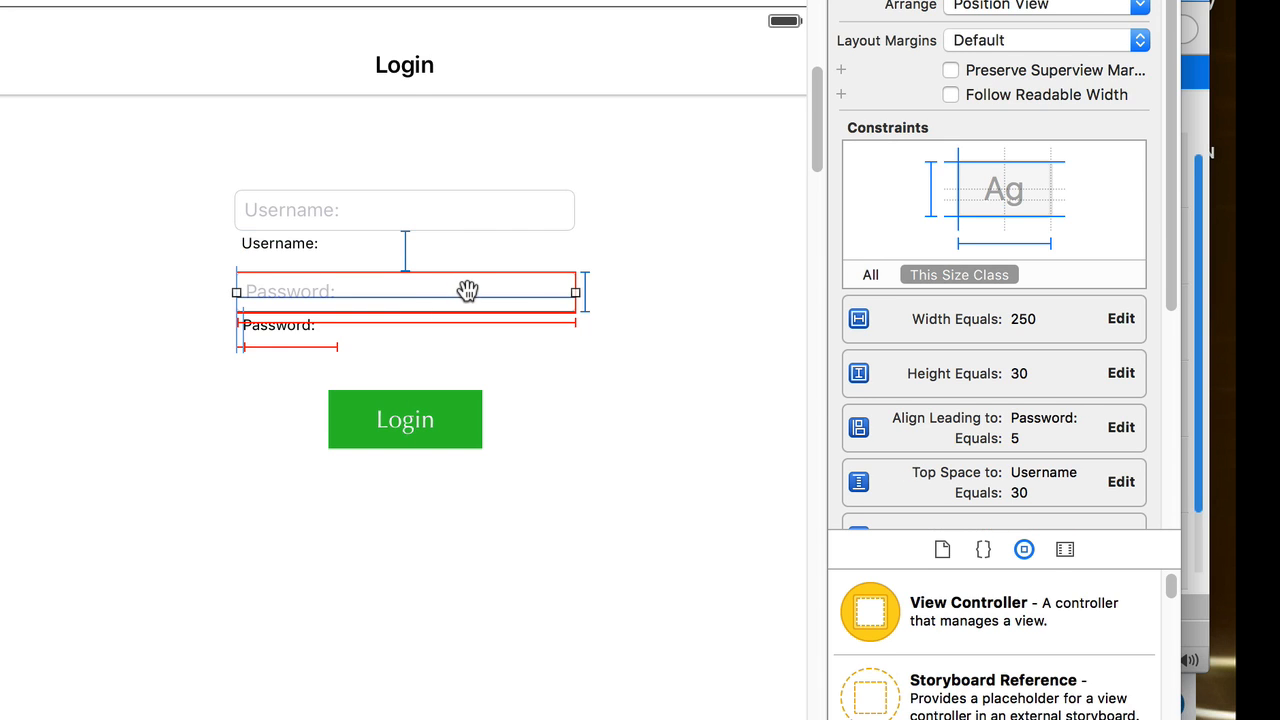
pyautogui.moveTo(468, 290); pyautogui.dragTo(434, 118)
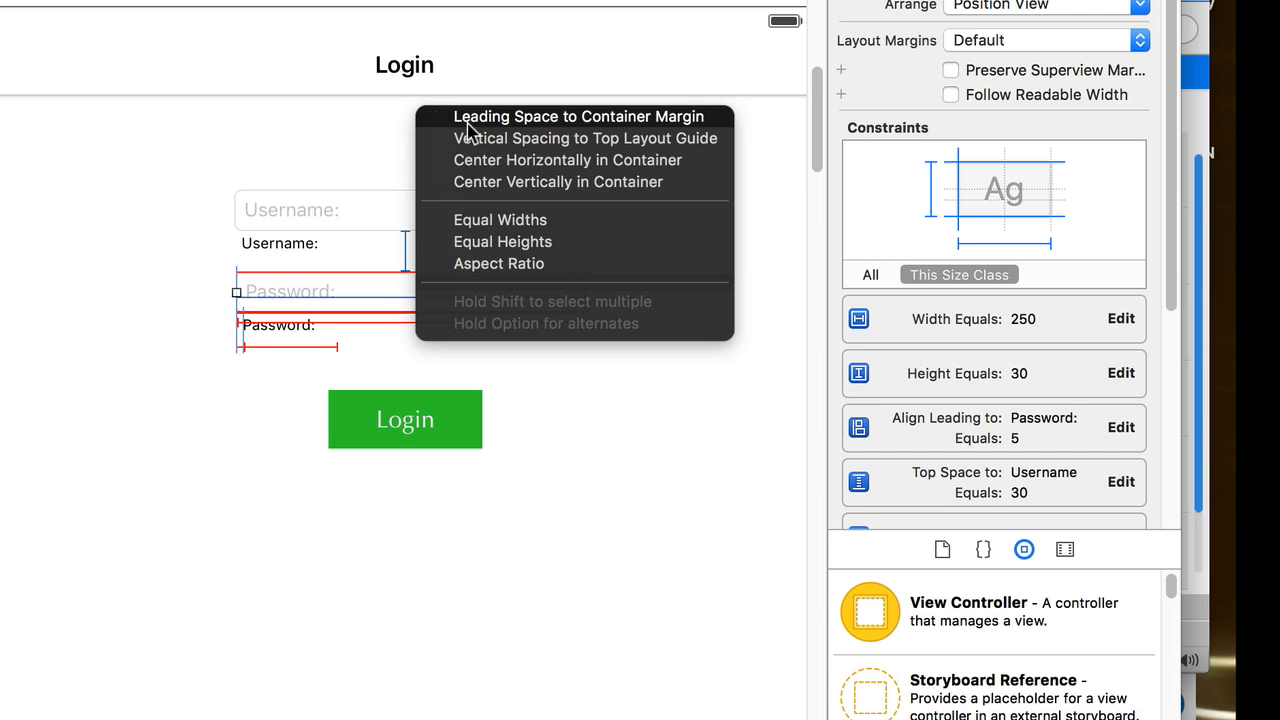
pyautogui.click(567, 162)
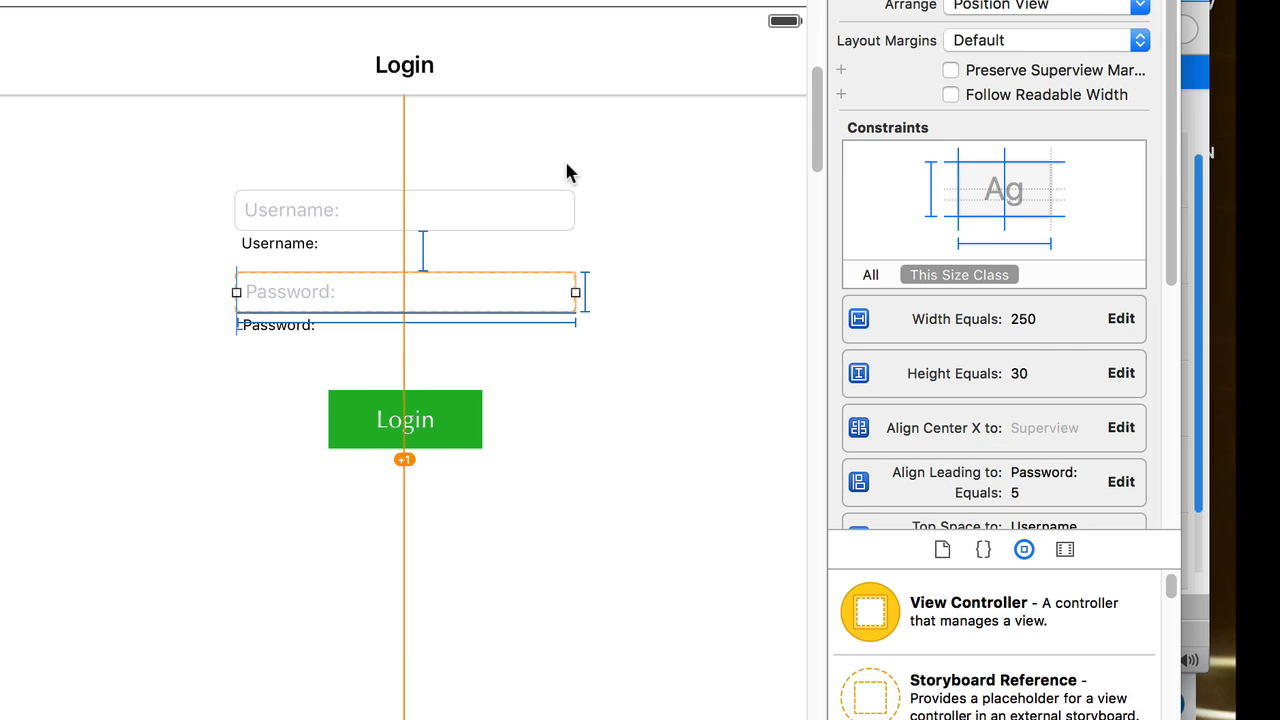
pyautogui.click(692, 312)
# - Try to add vertical spacing between the Login button and the horizontally centered password text field
pyautogui.click(394, 289)
pyautogui.click(447, 416)
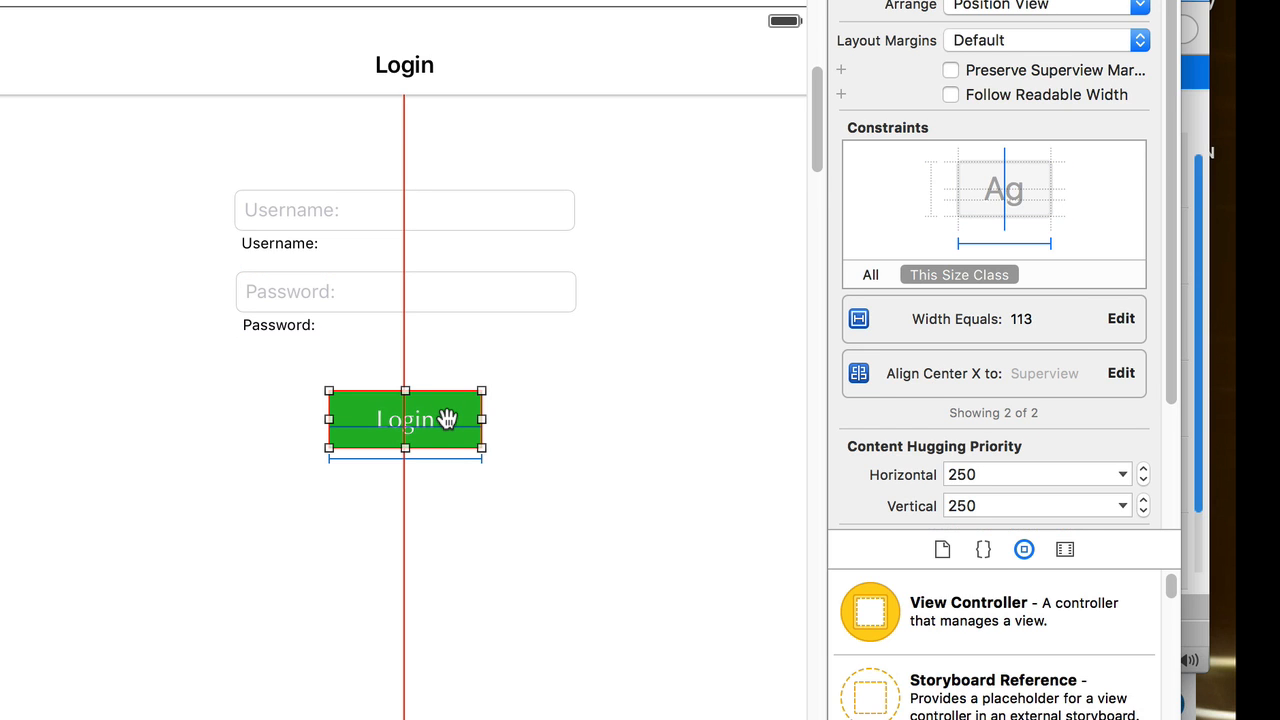
pyautogui.moveTo(447, 418); pyautogui.dragTo(451, 294)
pyautogui.click(497, 307)
pyautogui.click(588, 400)
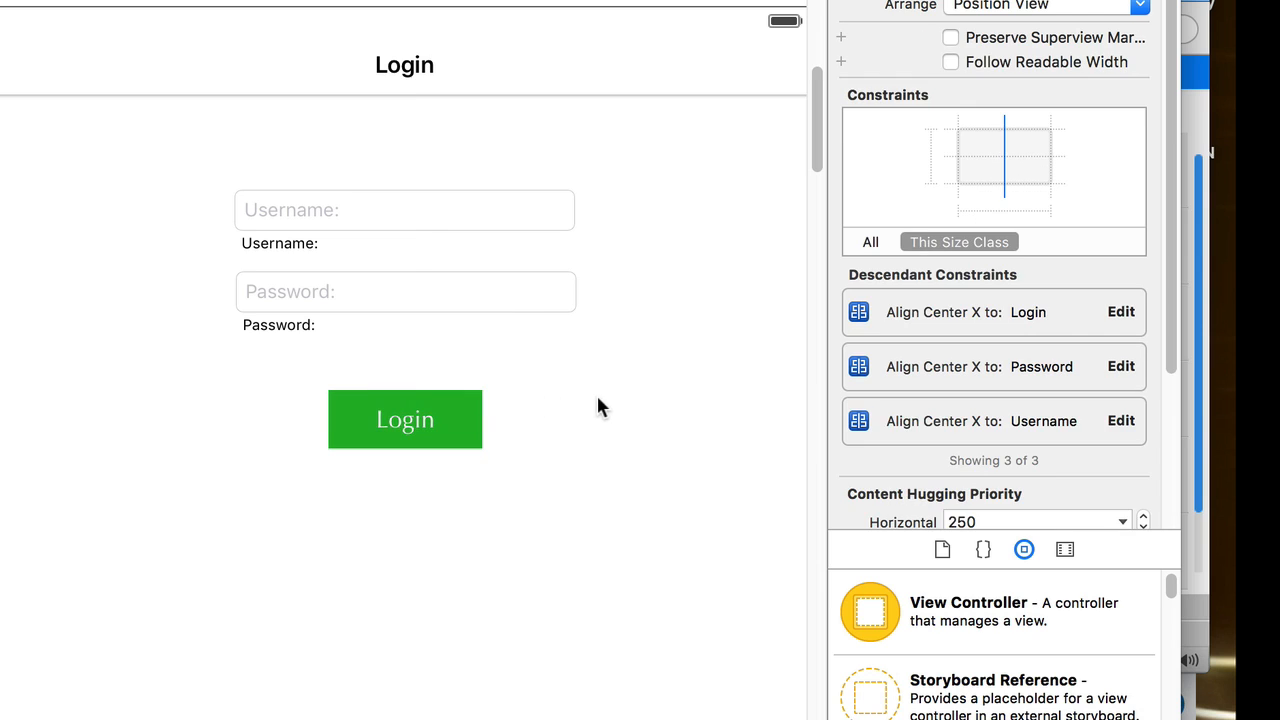
# - Recheck both text fields' constraints and add a vertical spacing constraint from the Login button to the password text field
pyautogui.click(346, 294)
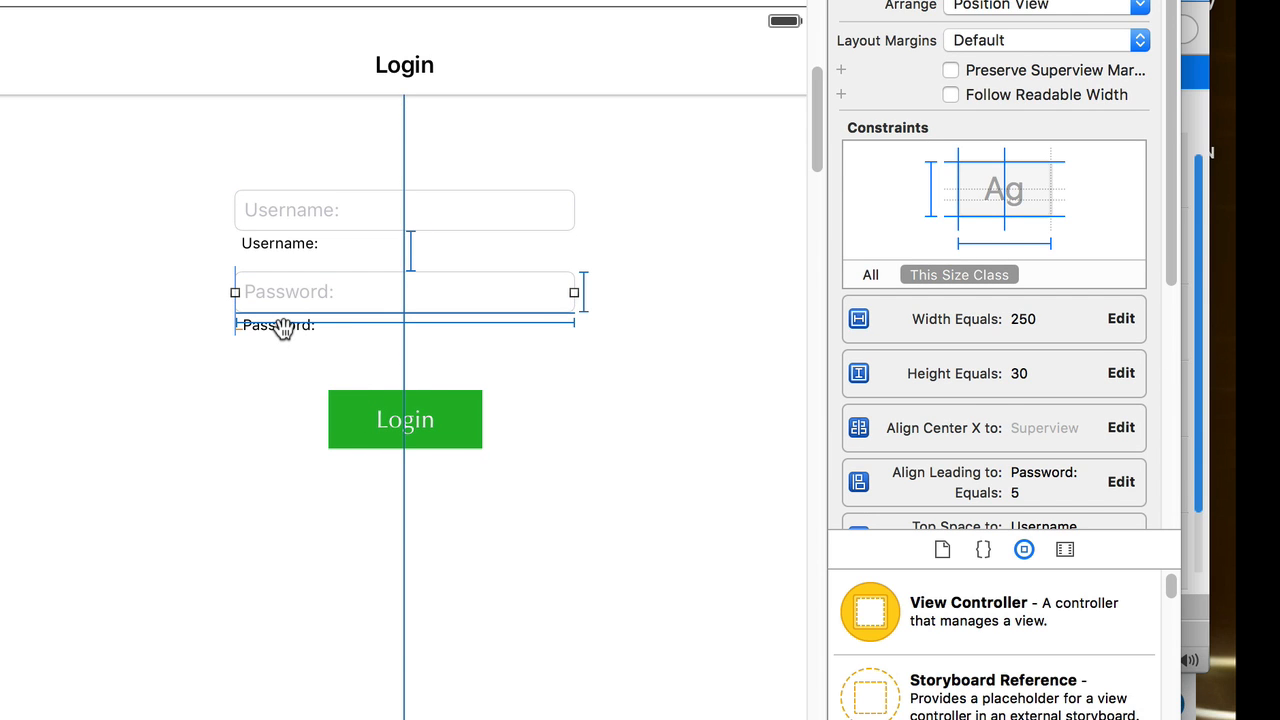
pyautogui.click(465, 210)
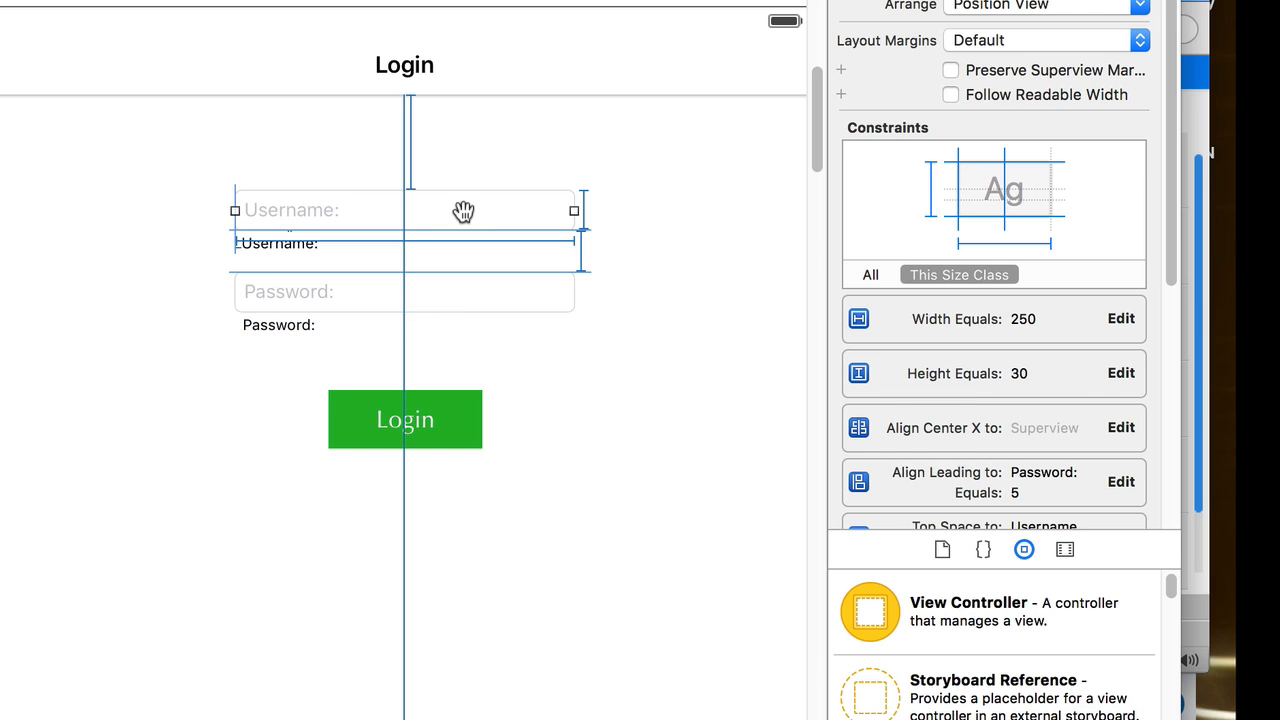
pyautogui.click(447, 305)
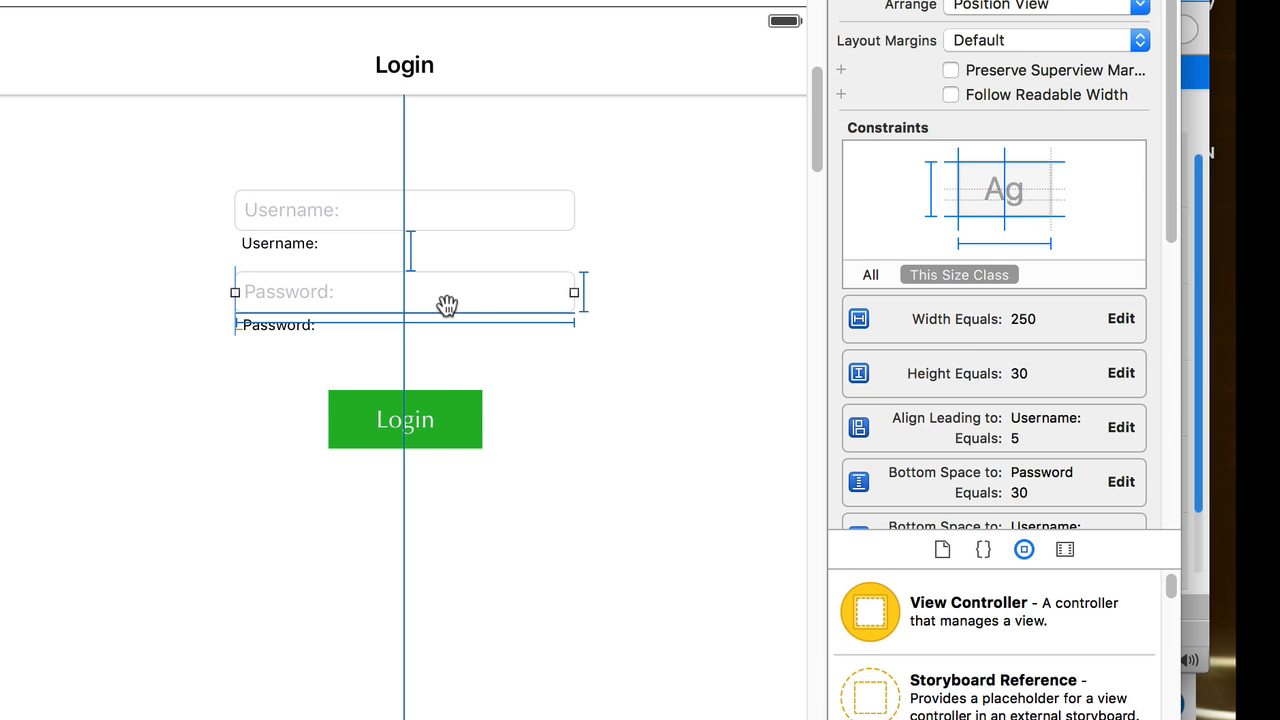
pyautogui.click(438, 420)
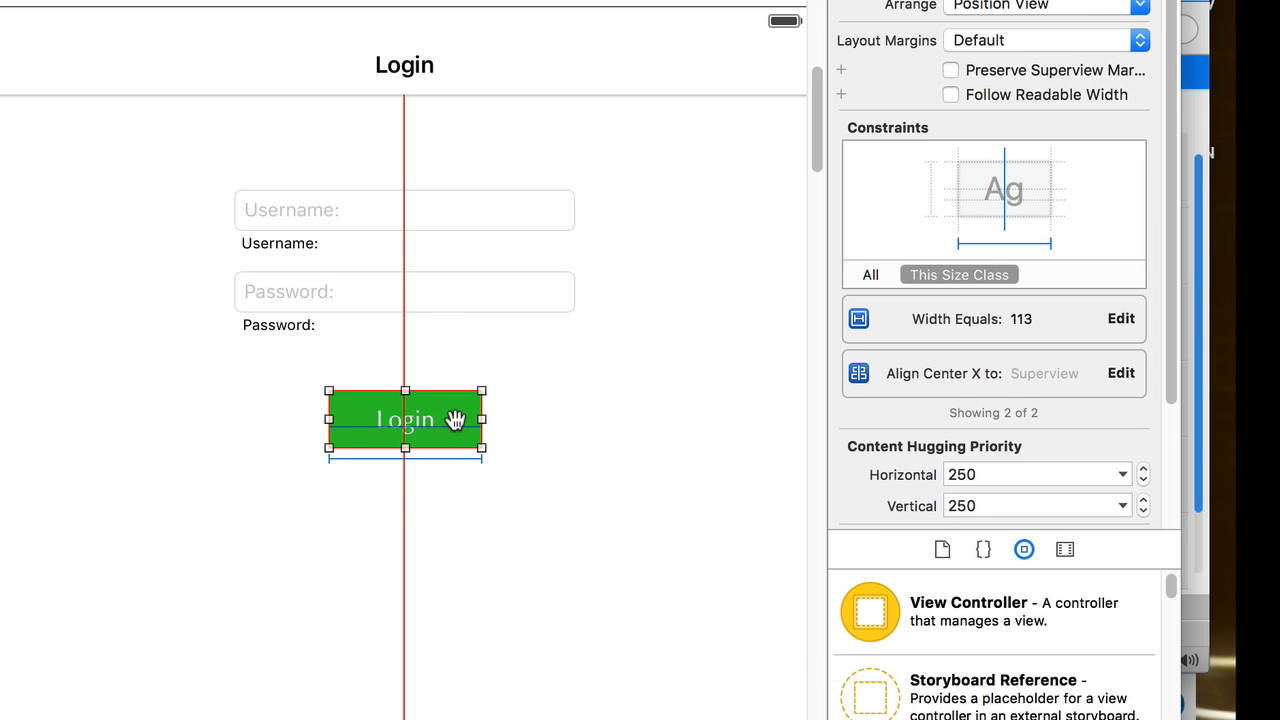
pyautogui.moveTo(457, 409); pyautogui.dragTo(453, 299)
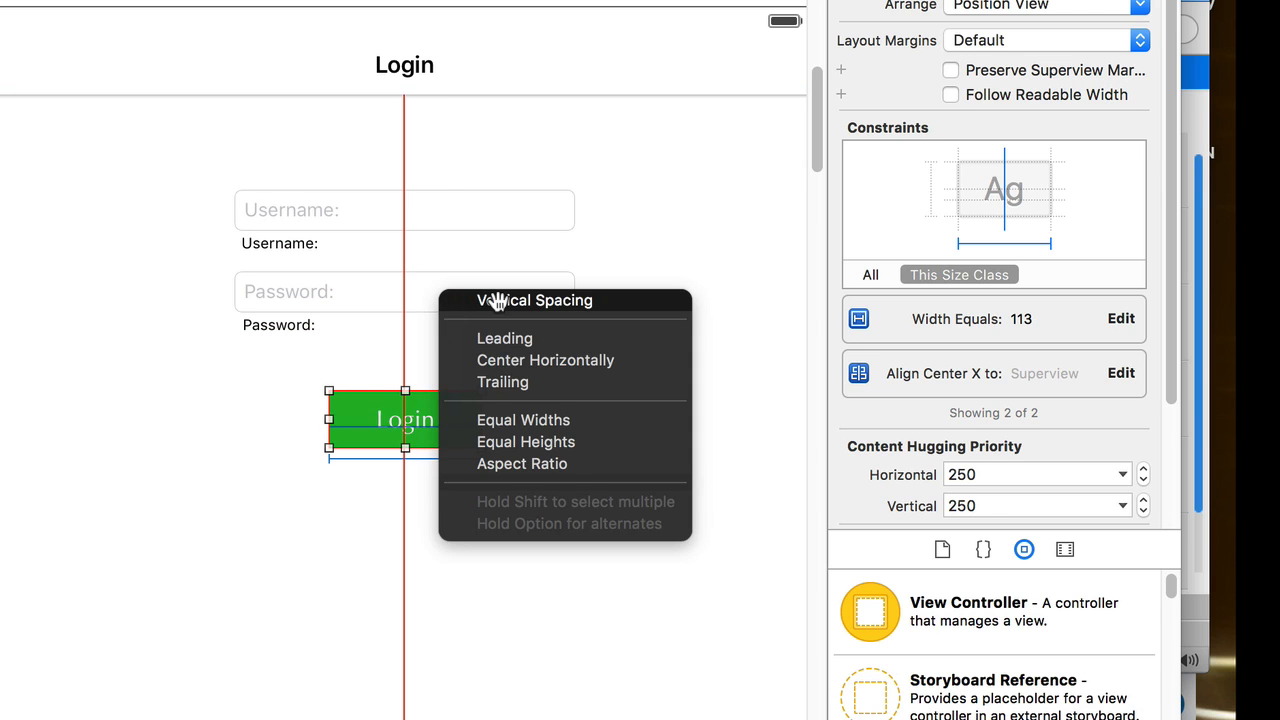
pyautogui.click(500, 302)
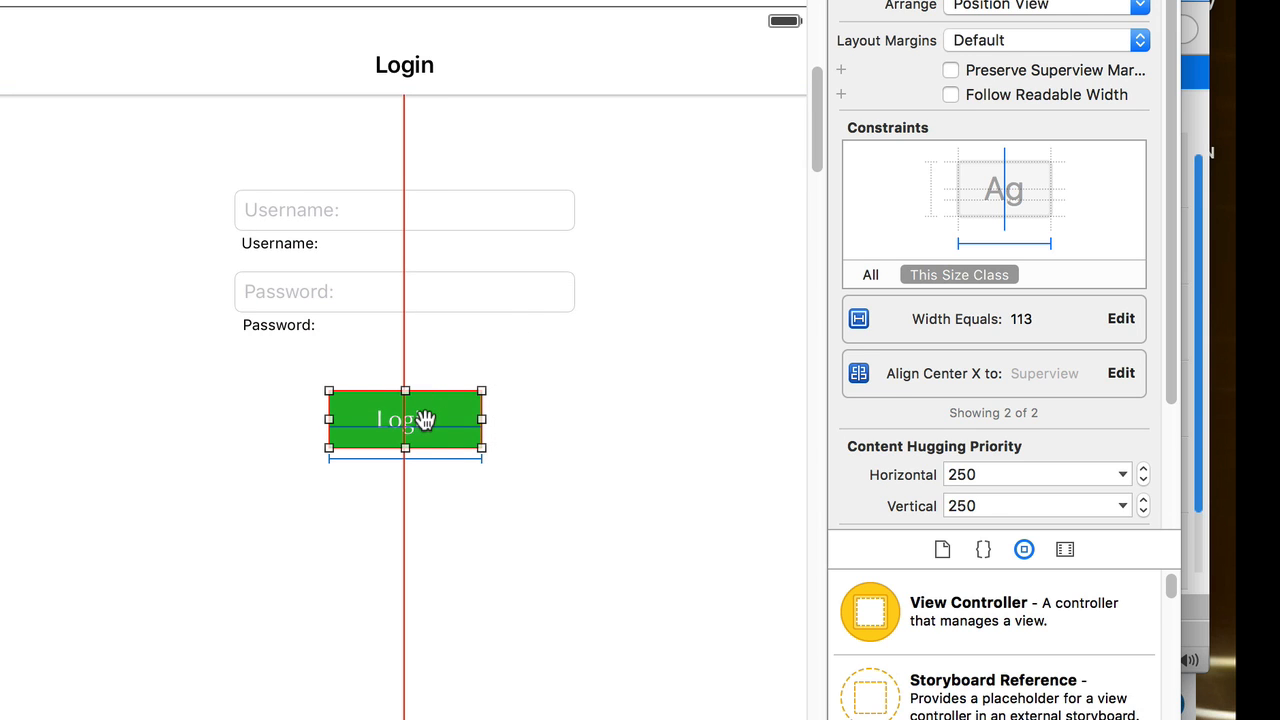
pyautogui.moveTo(423, 420)
pyautogui.mouseDown()
pyautogui.moveTo(431, 320)
pyautogui.moveTo(451, 292)
pyautogui.mouseUp()
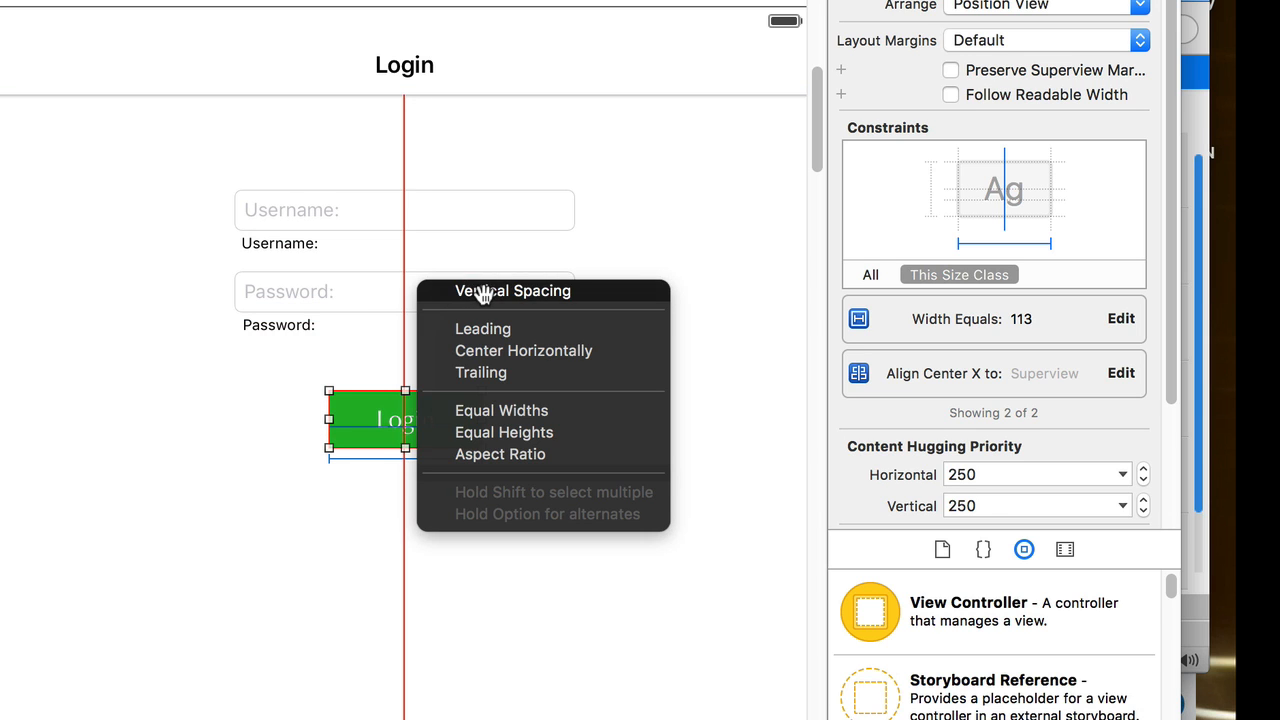
pyautogui.click(476, 292)
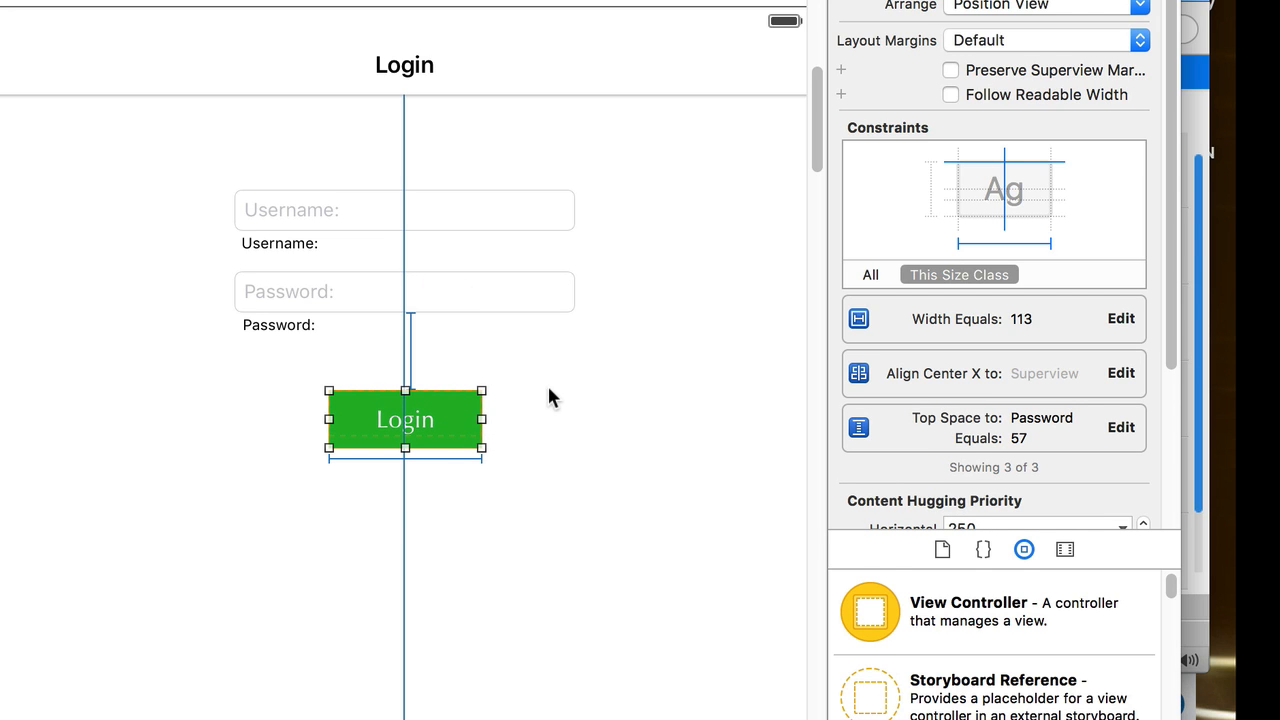
pyautogui.click(597, 491)
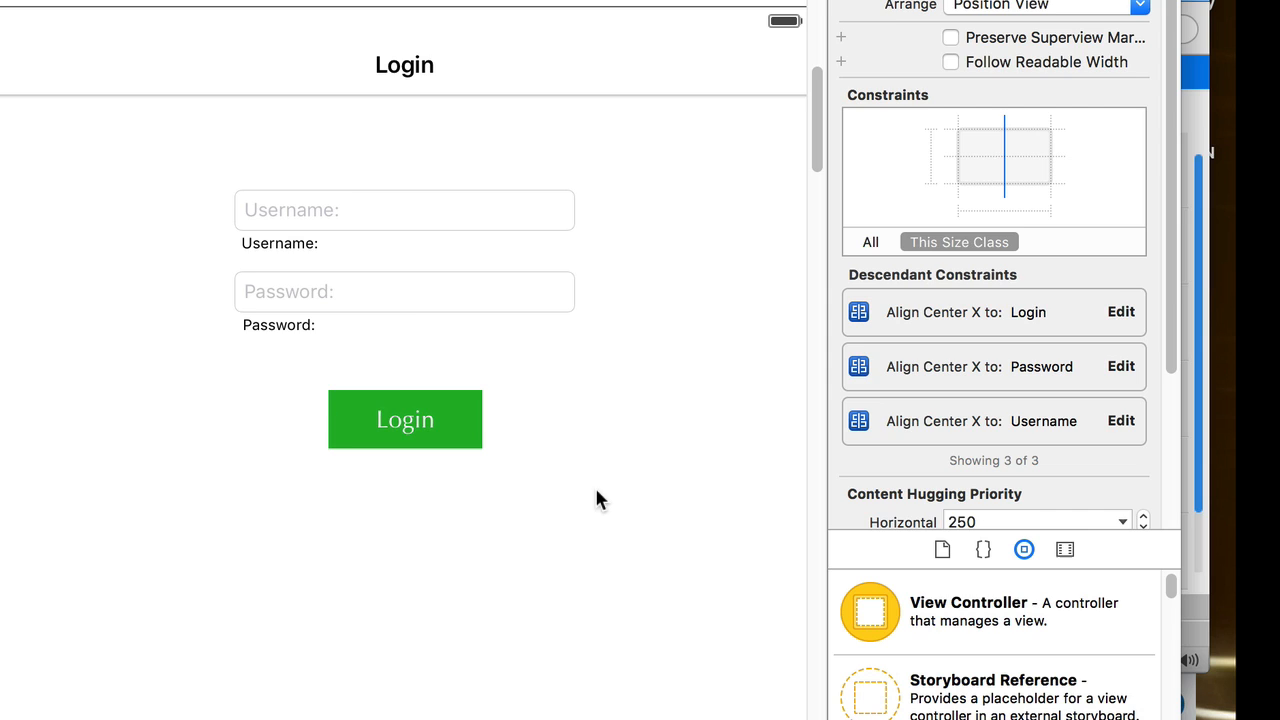
pyautogui.click(452, 432)
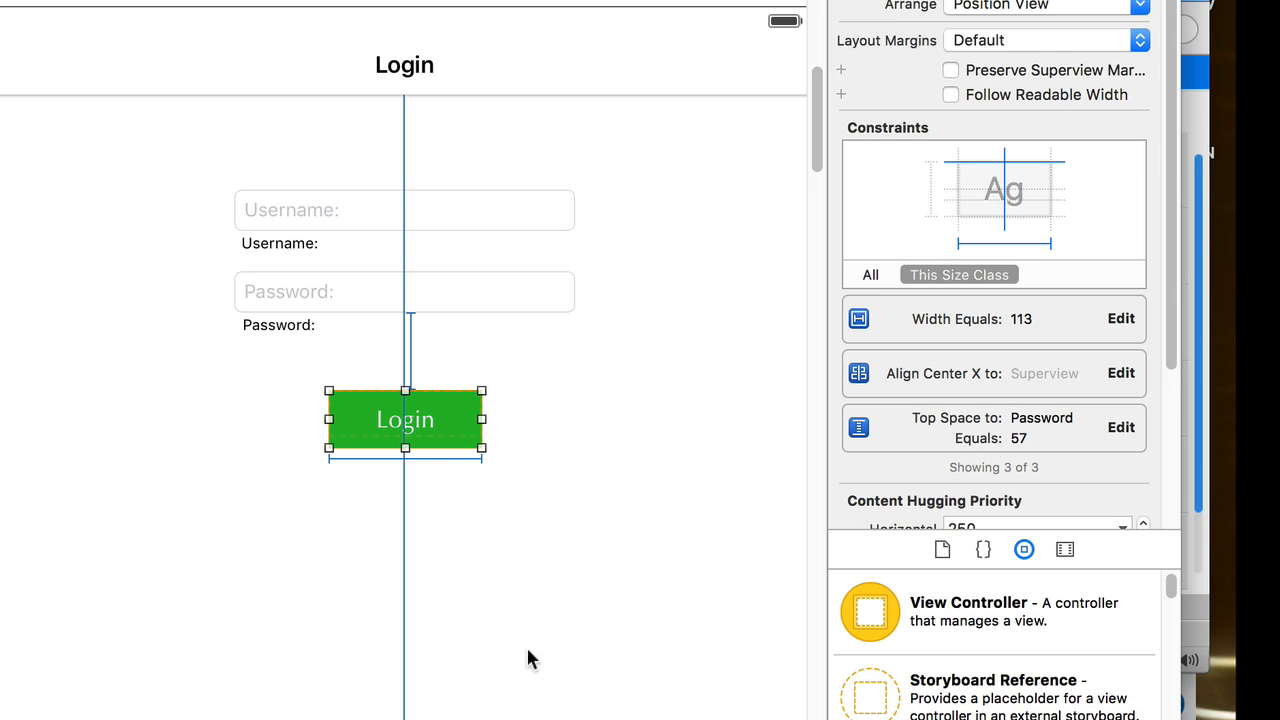
pyautogui.click(539, 603)
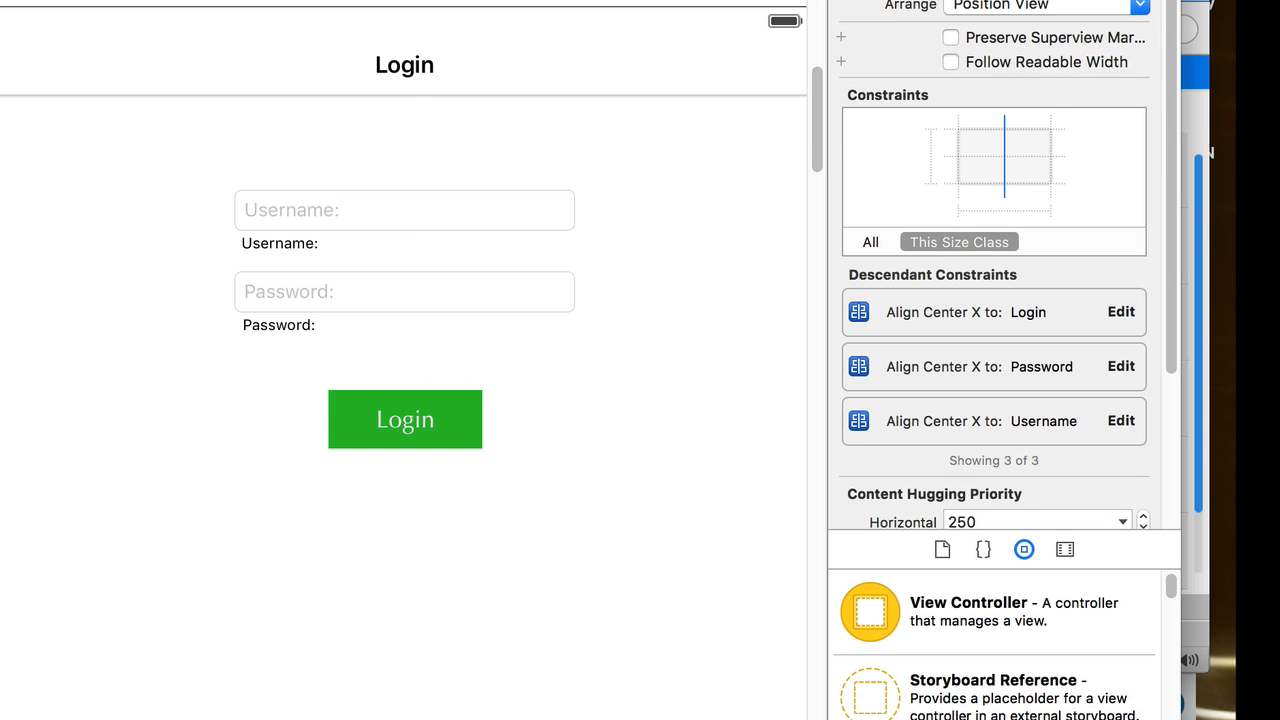